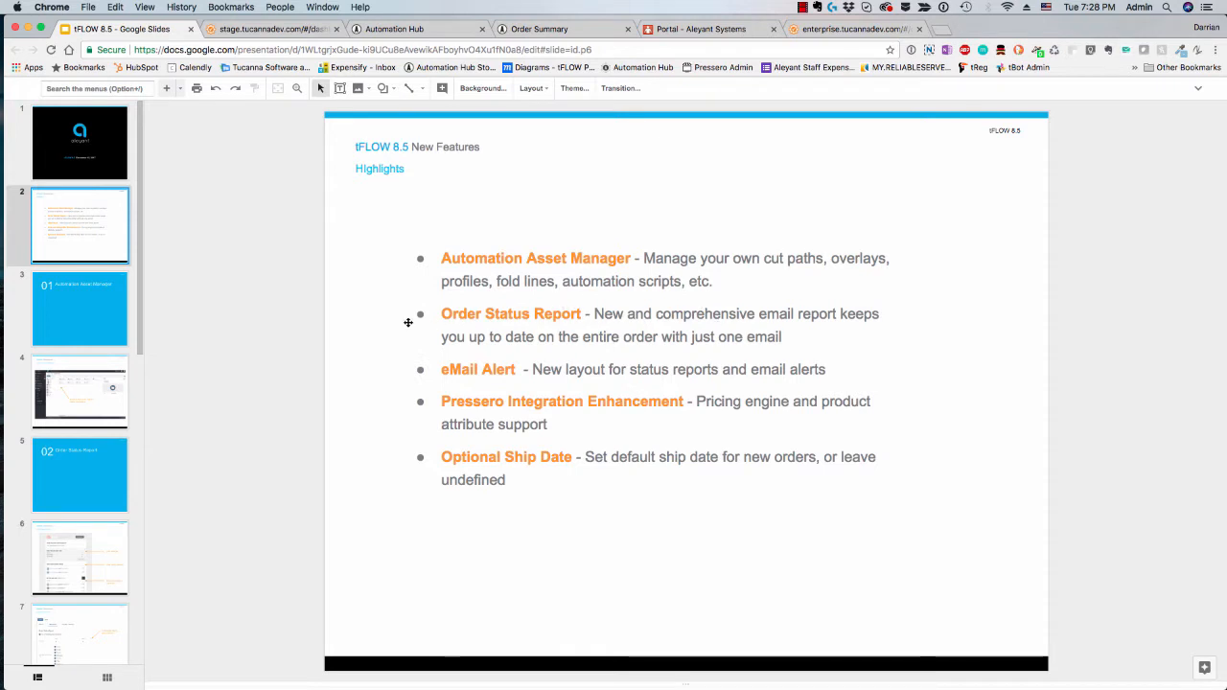
Step: Show the Automation Asset Manager title slide and switch to tFLOW to open the Automation Assets settings
click(280, 323)
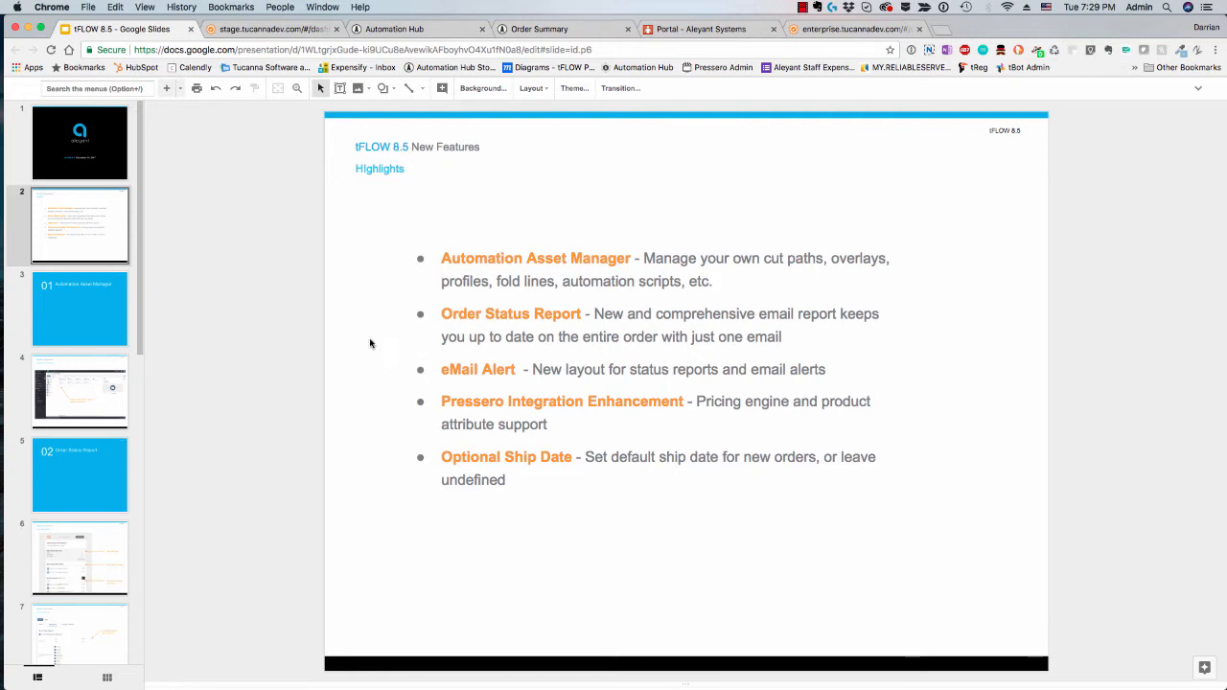
click(93, 311)
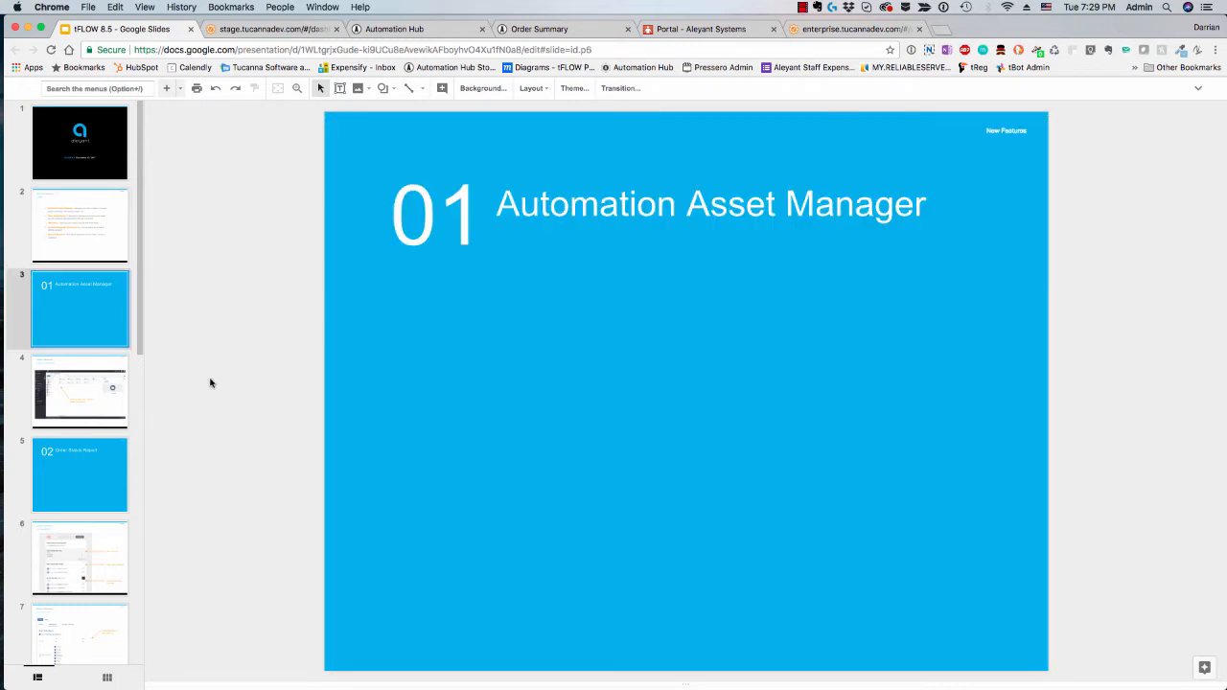
click(270, 32)
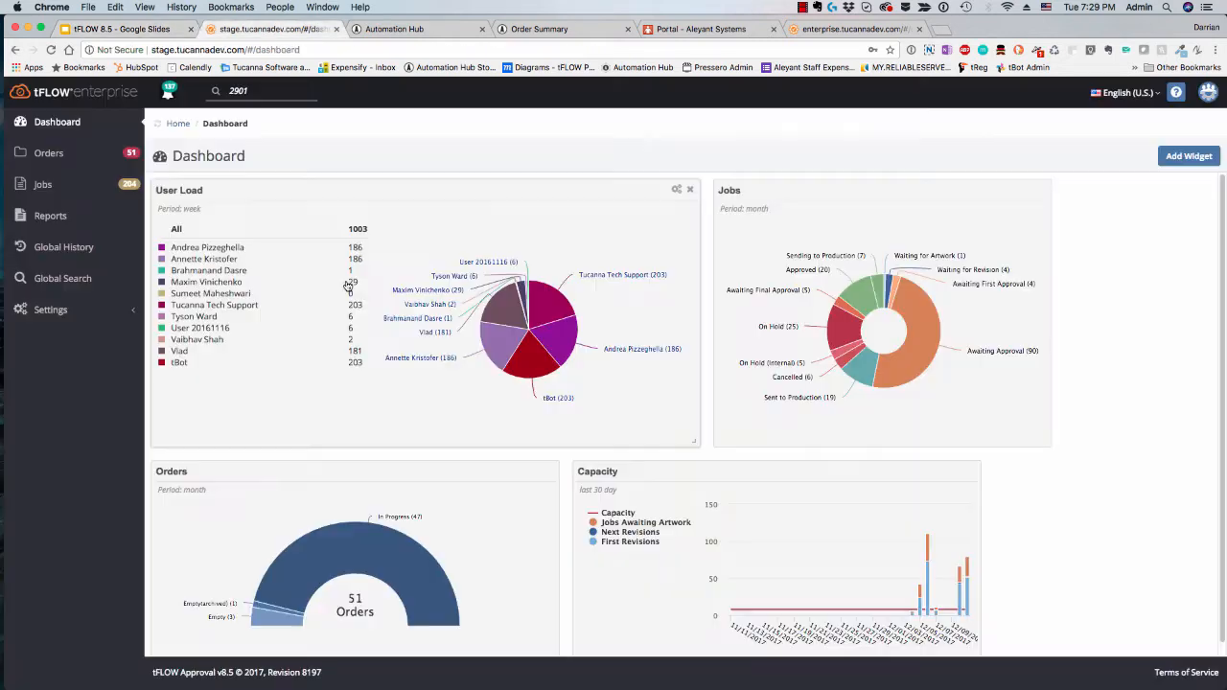
click(63, 313)
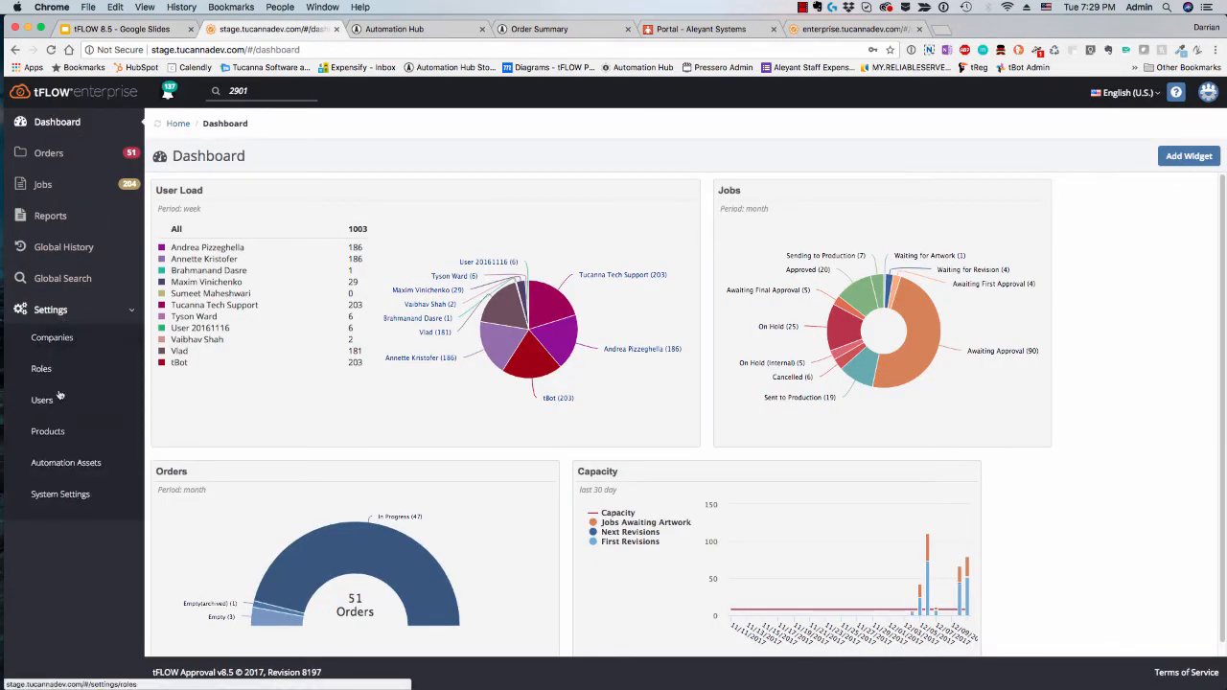
click(66, 464)
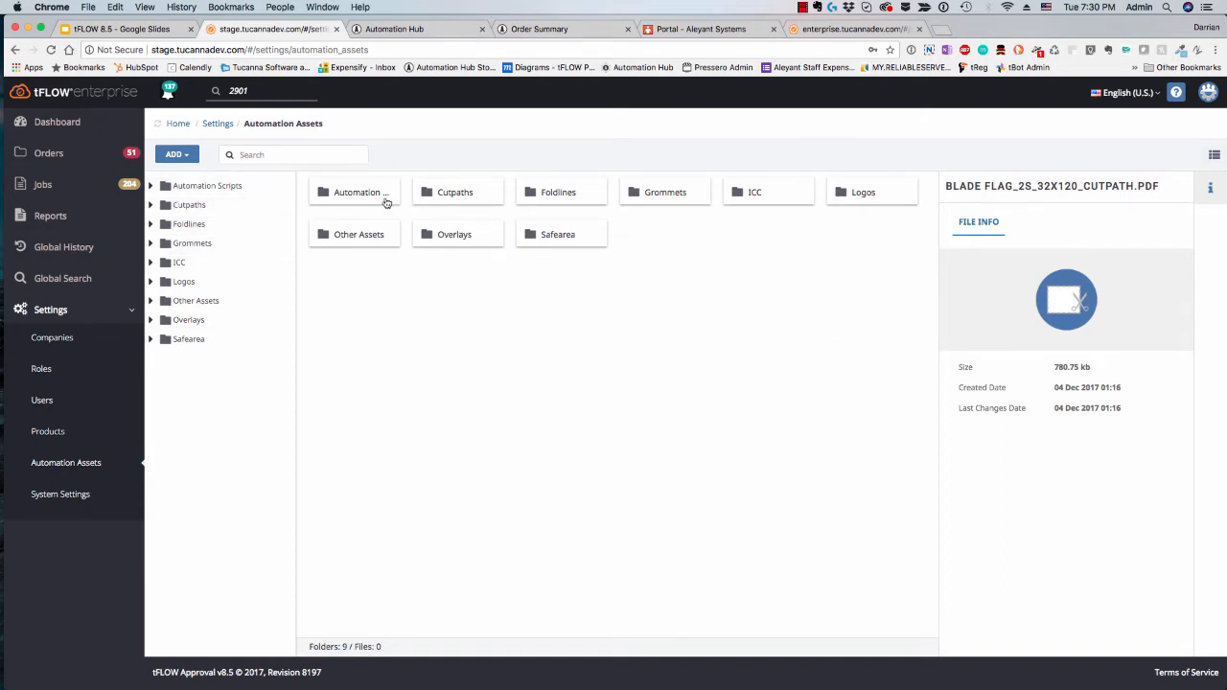
Step: Preview the automation assets as a list and return them to the plates view
click(1213, 156)
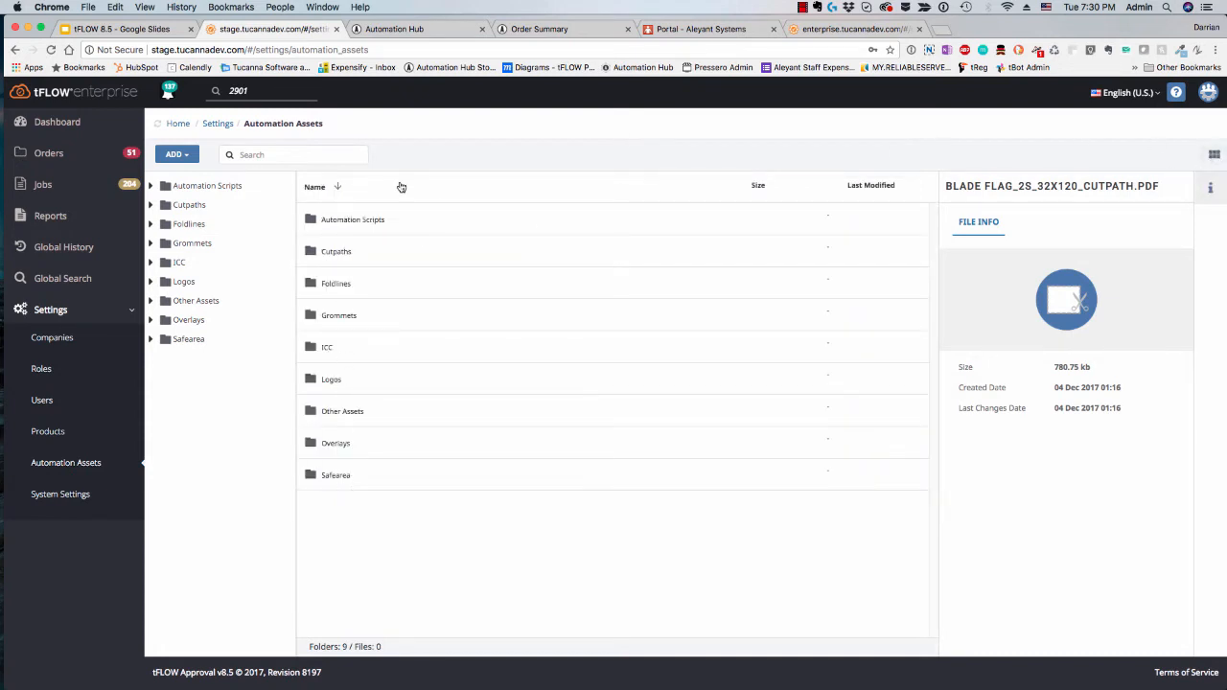
click(1214, 154)
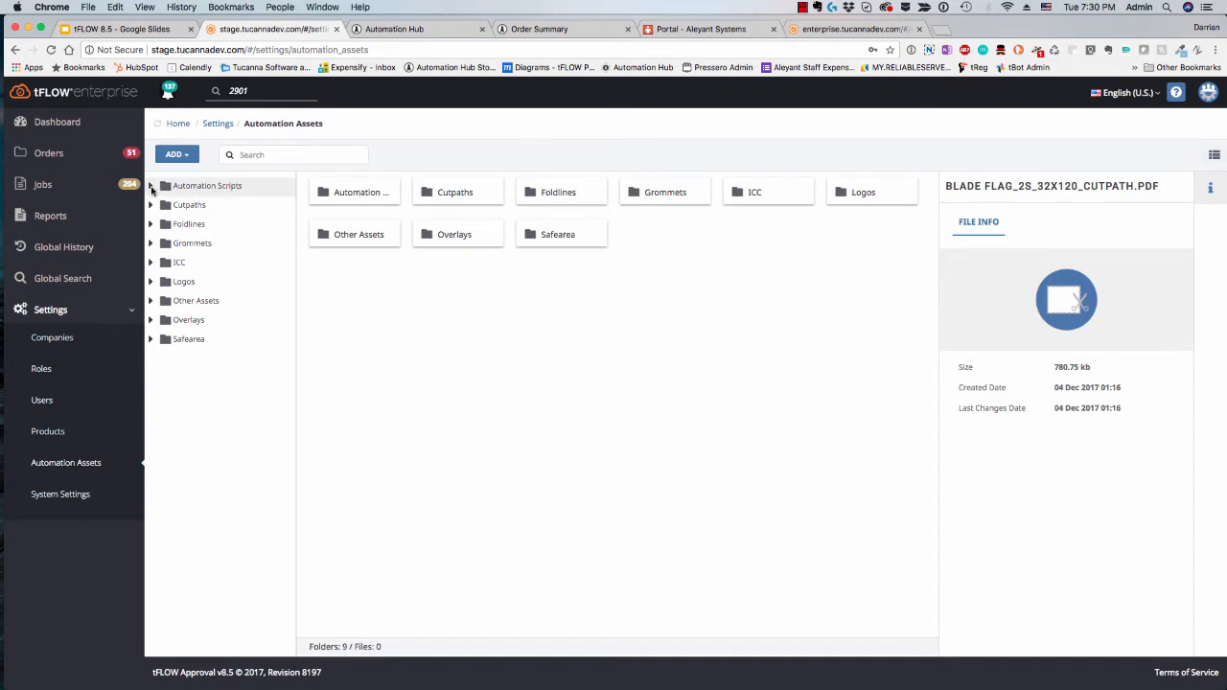
Step: Browse the Finishing, Preflight and Proof folders under Automation Scripts and view the file info of the Booklet Proof v7 script
click(152, 189)
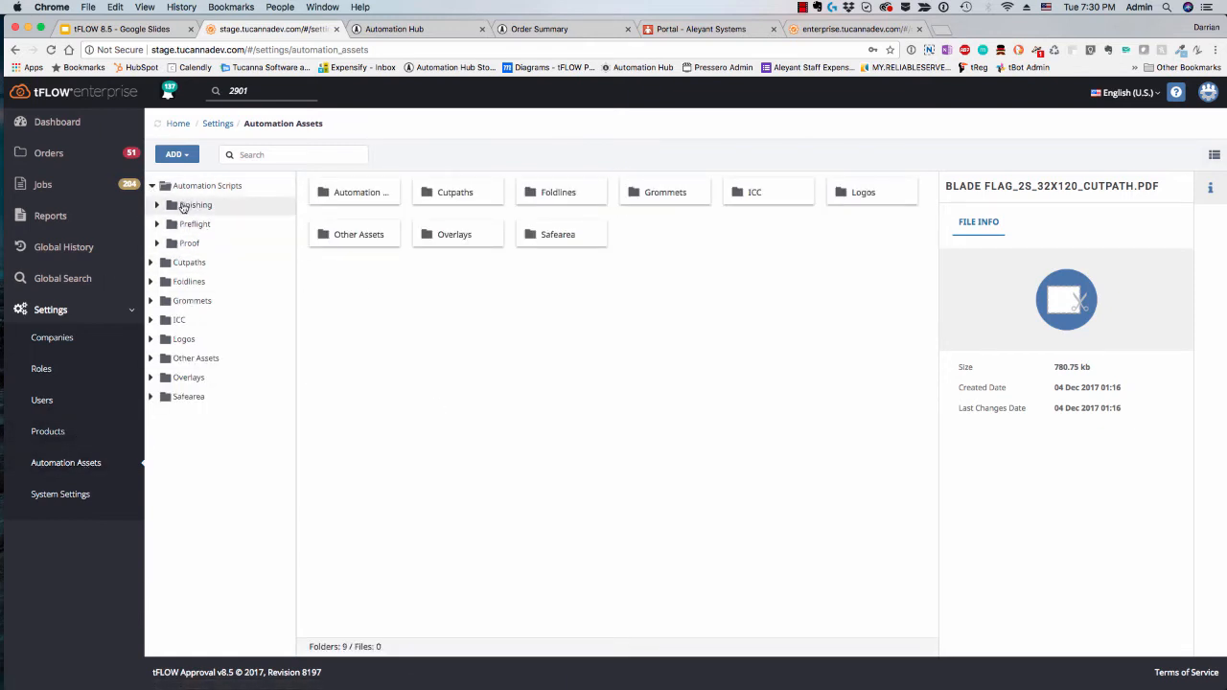
click(195, 205)
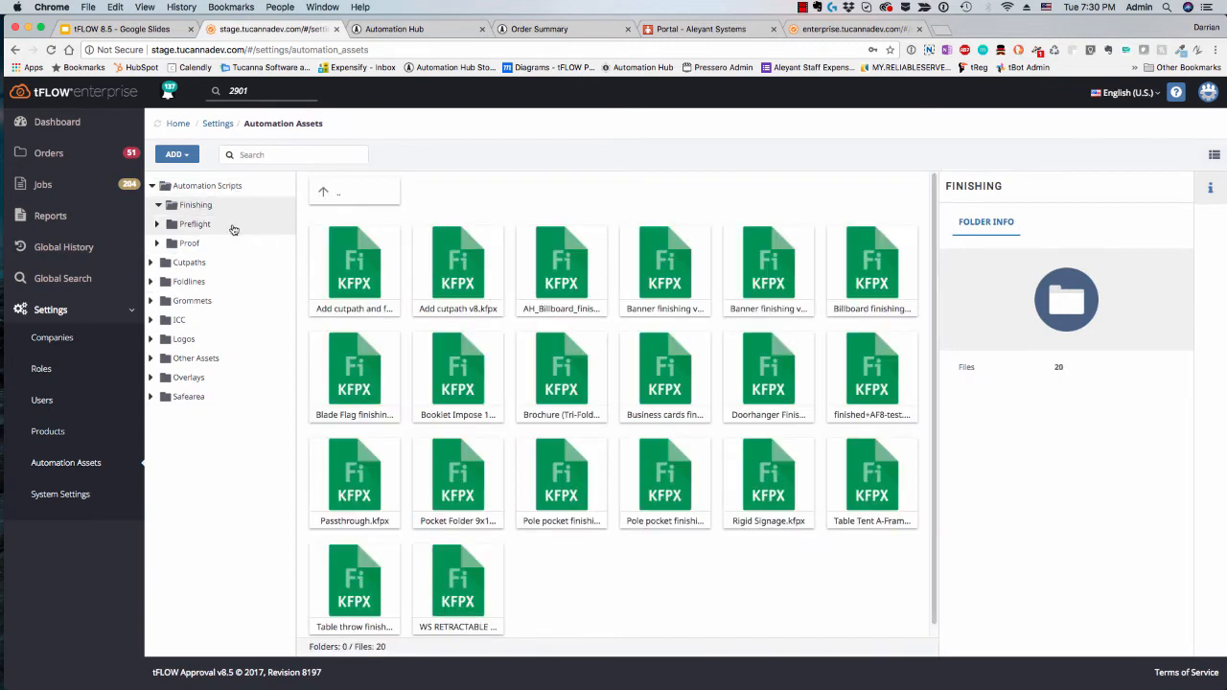
click(209, 227)
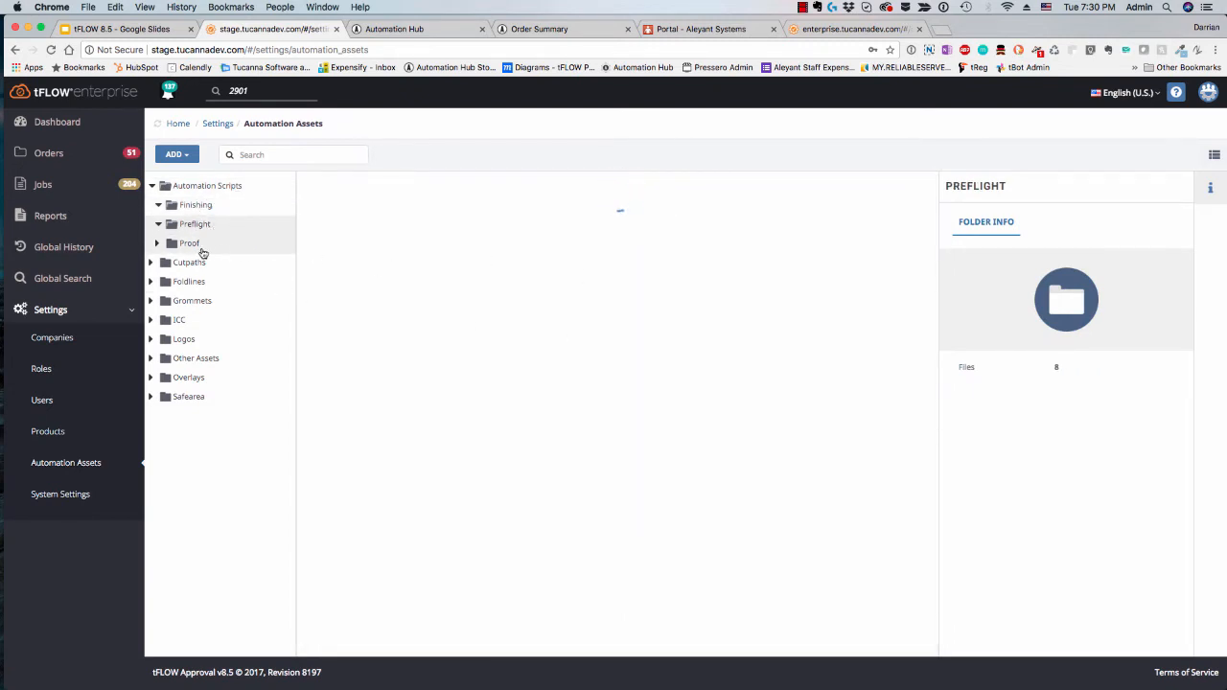
click(198, 243)
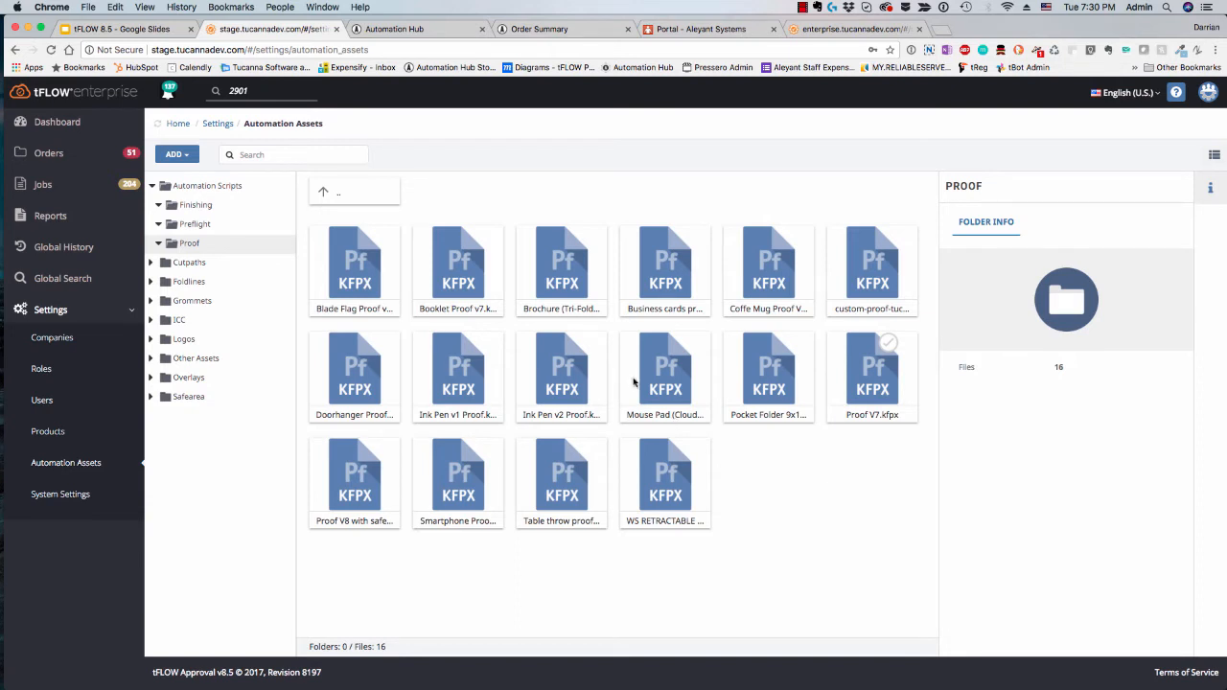
click(462, 285)
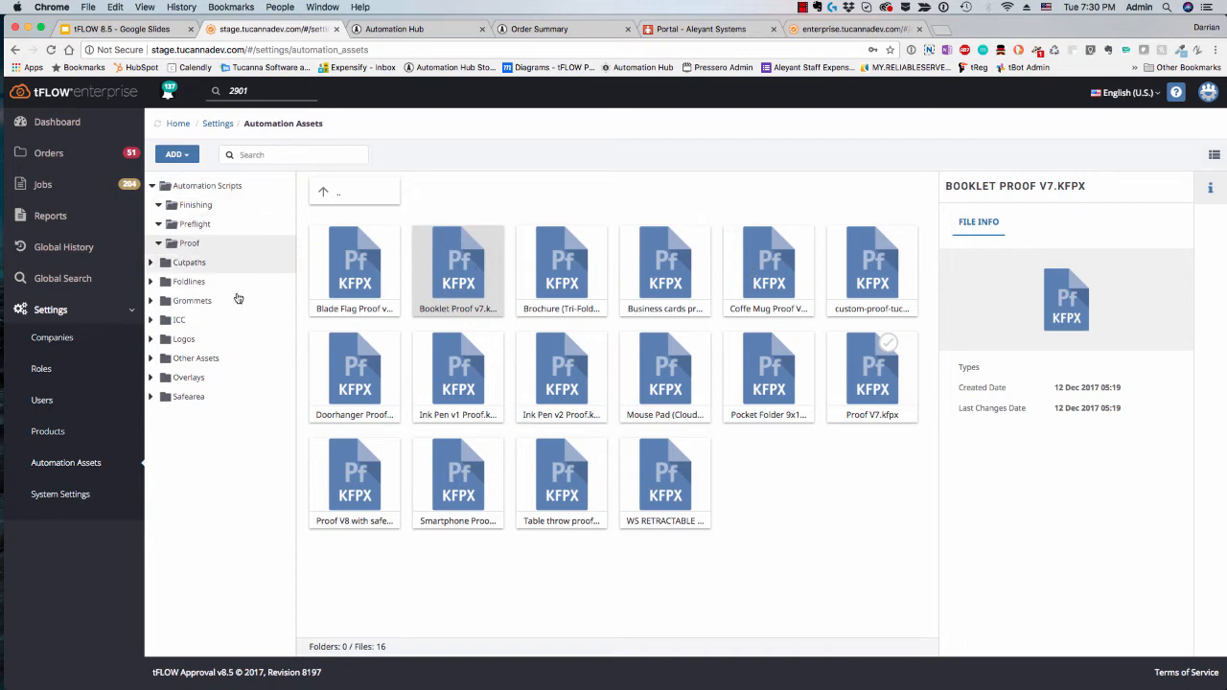
click(779, 529)
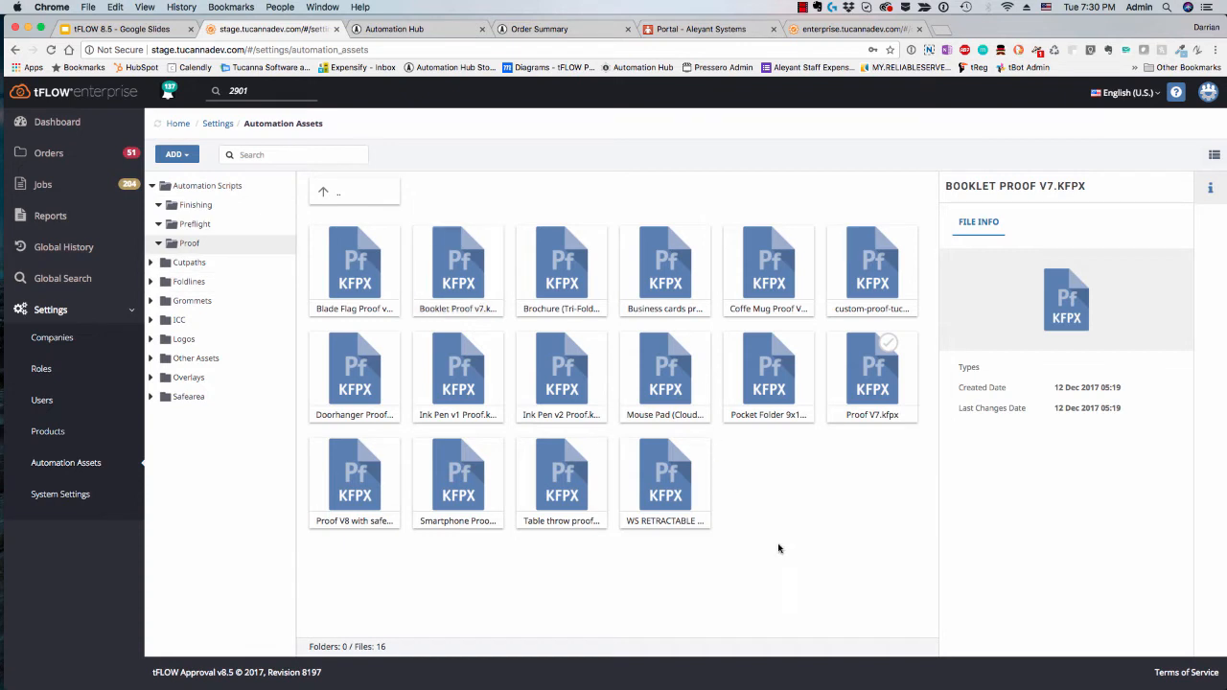
drag(692, 502, 510, 358)
click(631, 477)
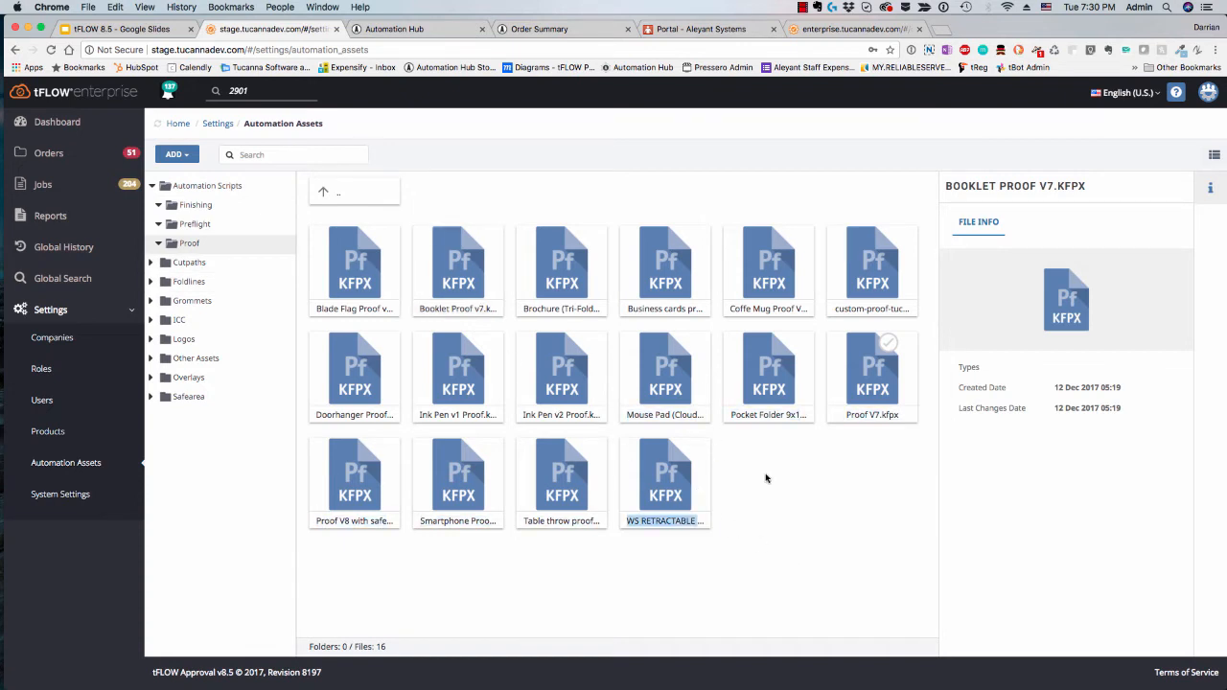
click(782, 491)
mouse_move(679, 487)
mouse_down()
mouse_move(527, 432)
mouse_move(172, 196)
mouse_move(214, 227)
mouse_move(636, 403)
mouse_move(637, 465)
mouse_up()
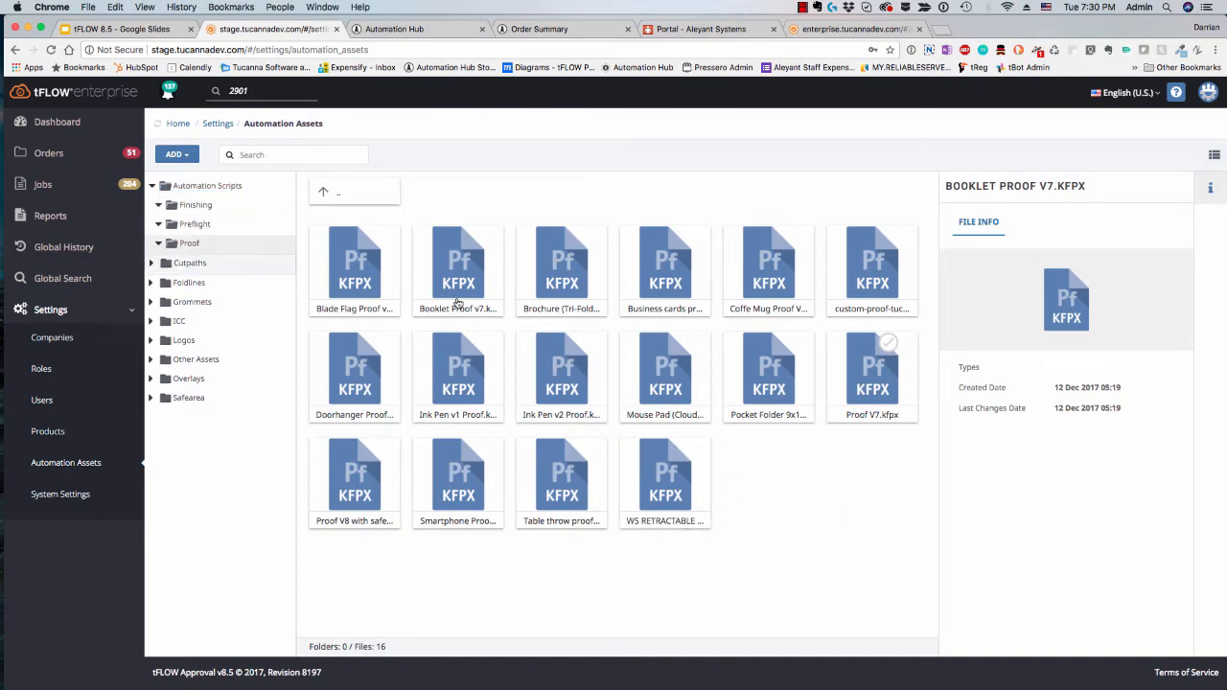
Step: Open the Cutpaths folder and inspect its file uploader and folder-adding options without adding anything
click(181, 265)
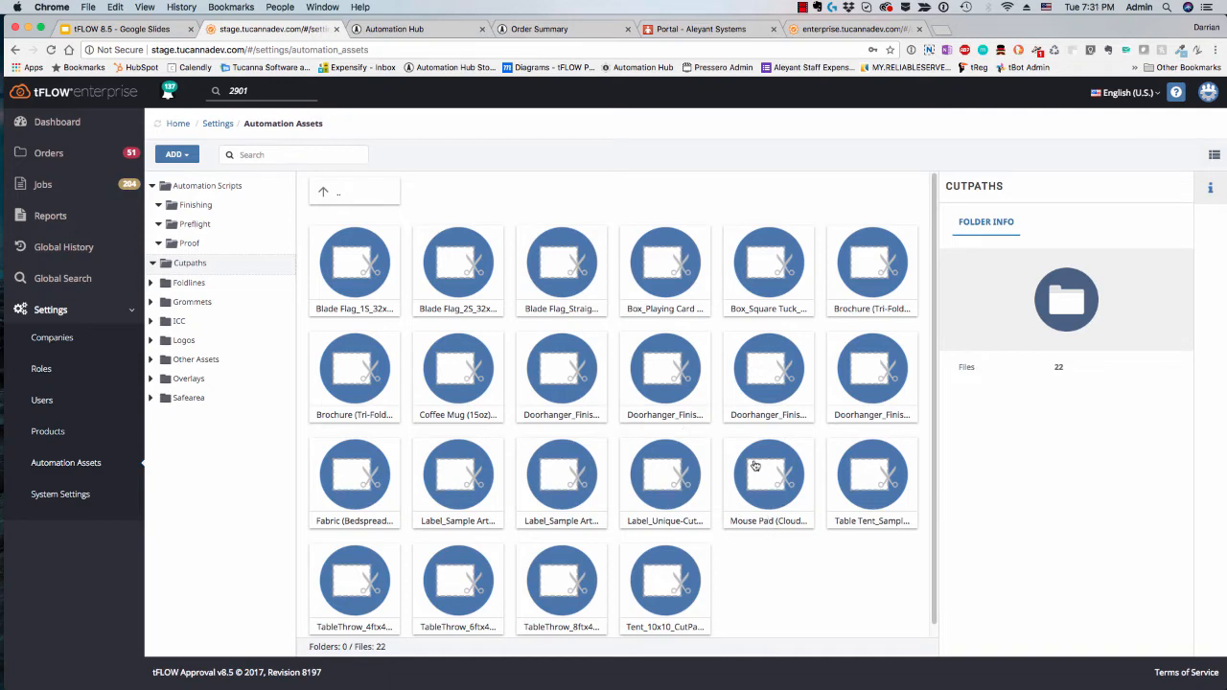
click(172, 153)
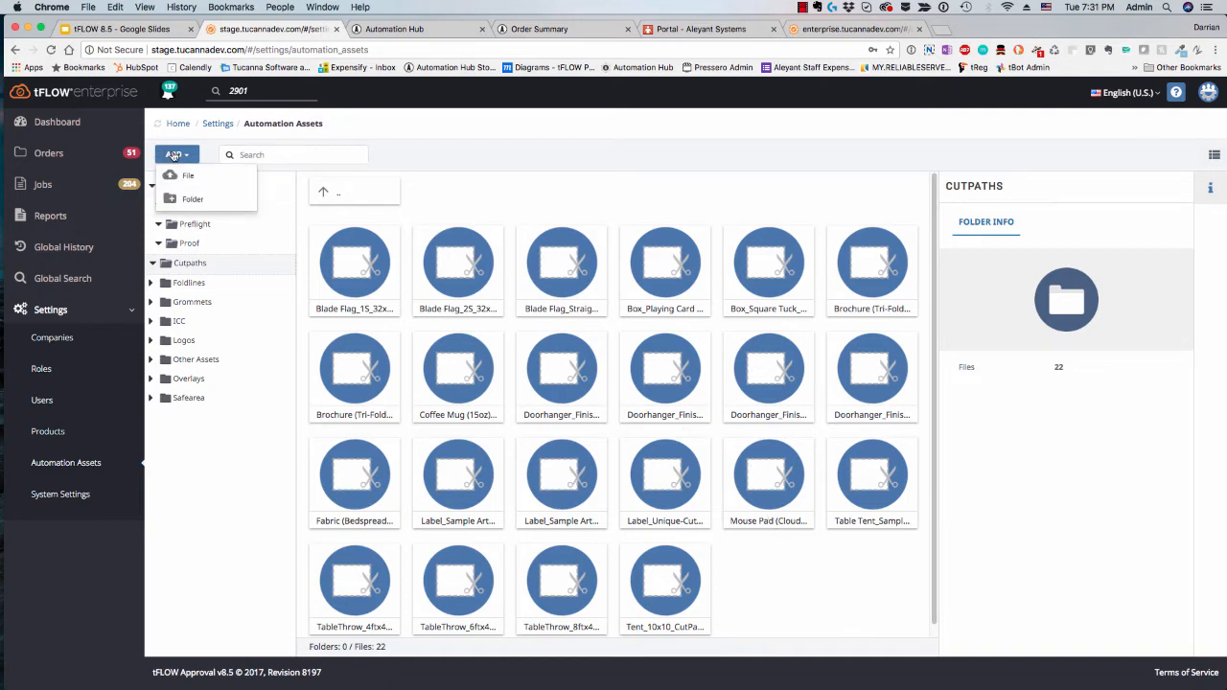
click(191, 177)
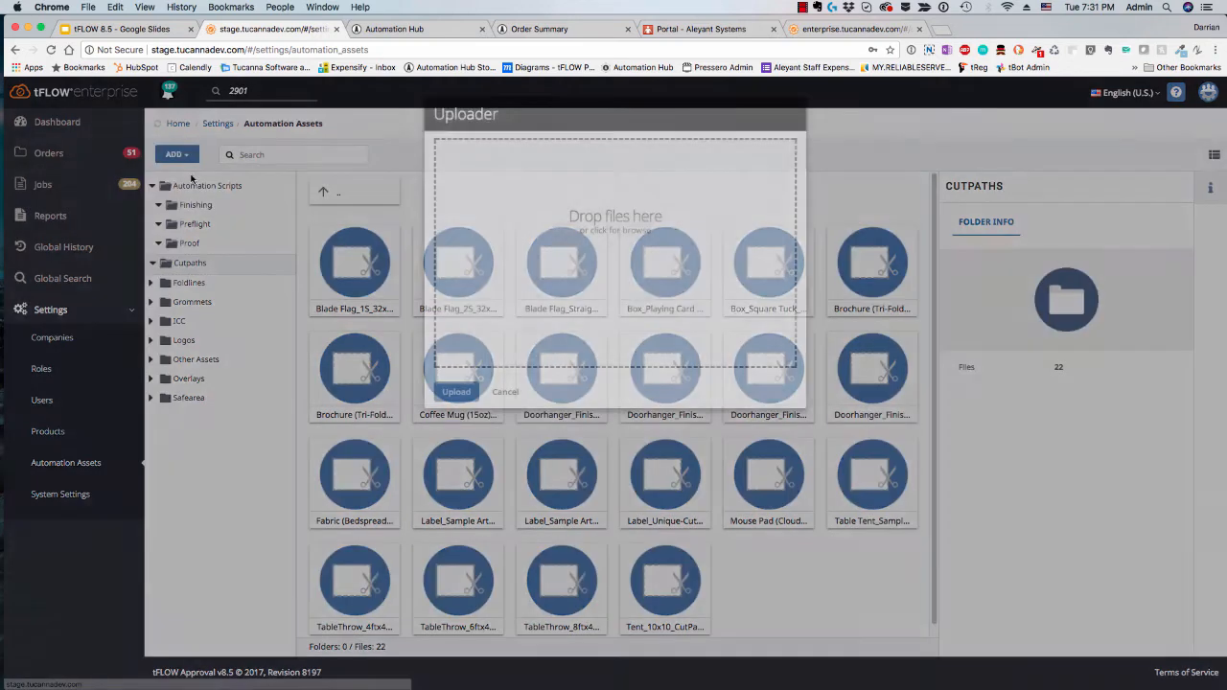
click(504, 393)
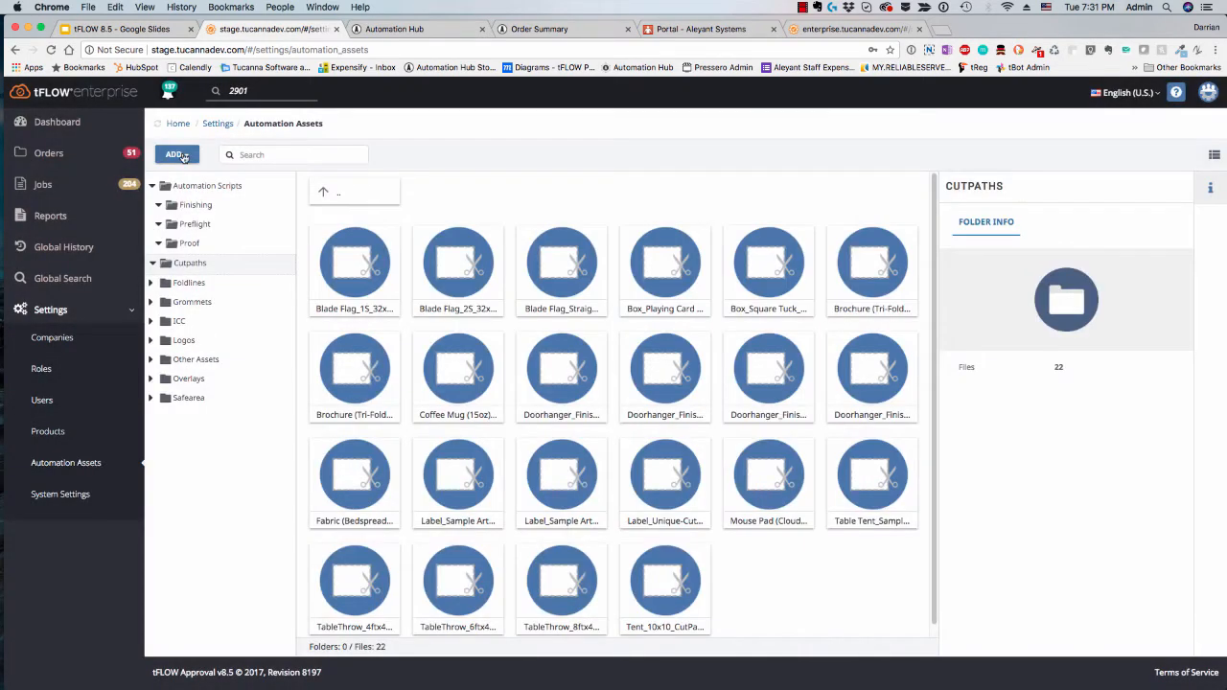
click(180, 156)
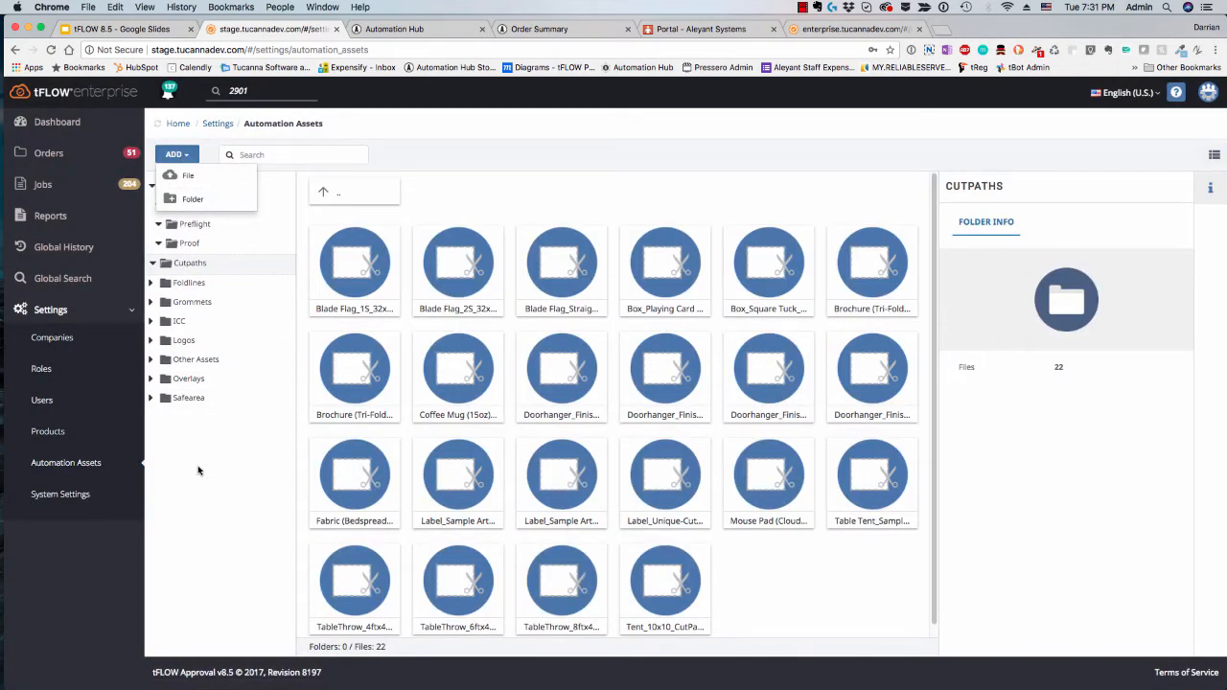
click(610, 399)
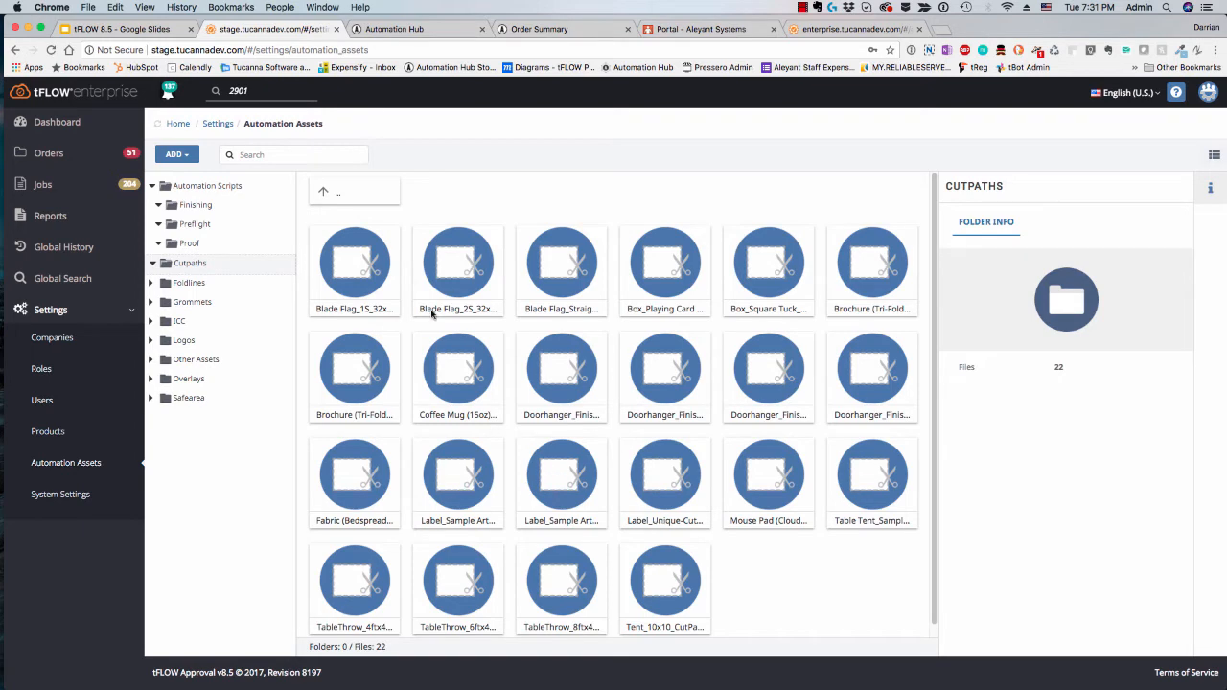
Step: Browse the contents of the Foldlines, Grommets and ICC asset folders
click(207, 286)
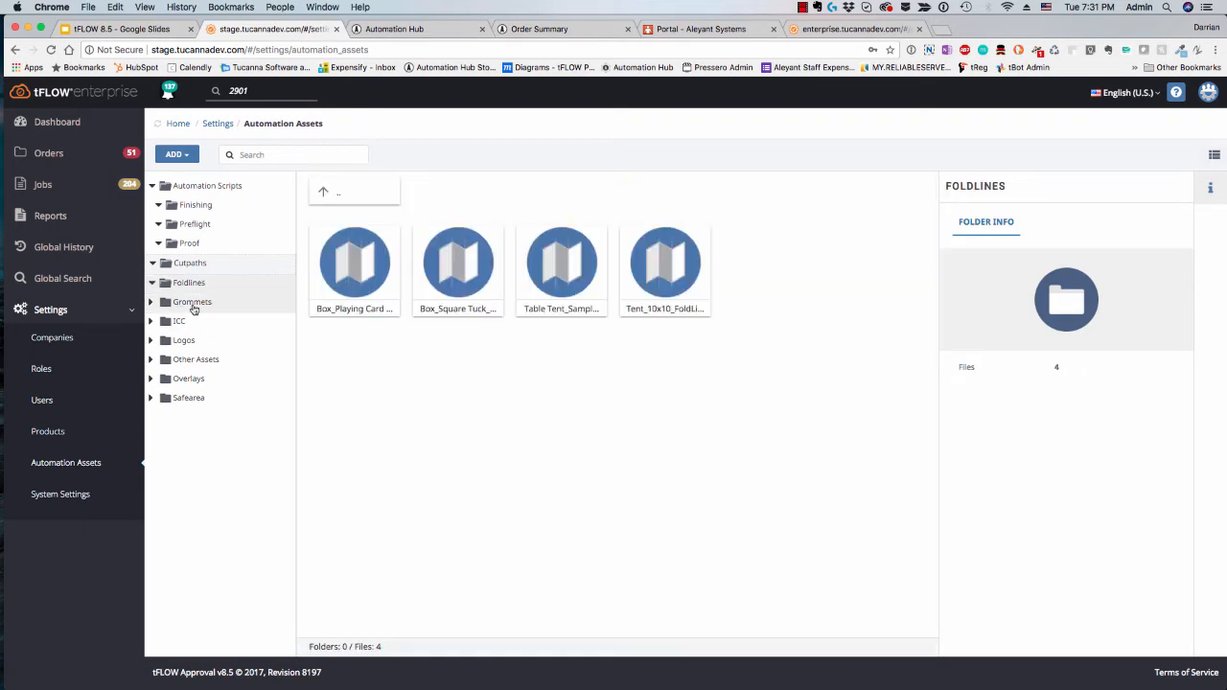
click(198, 305)
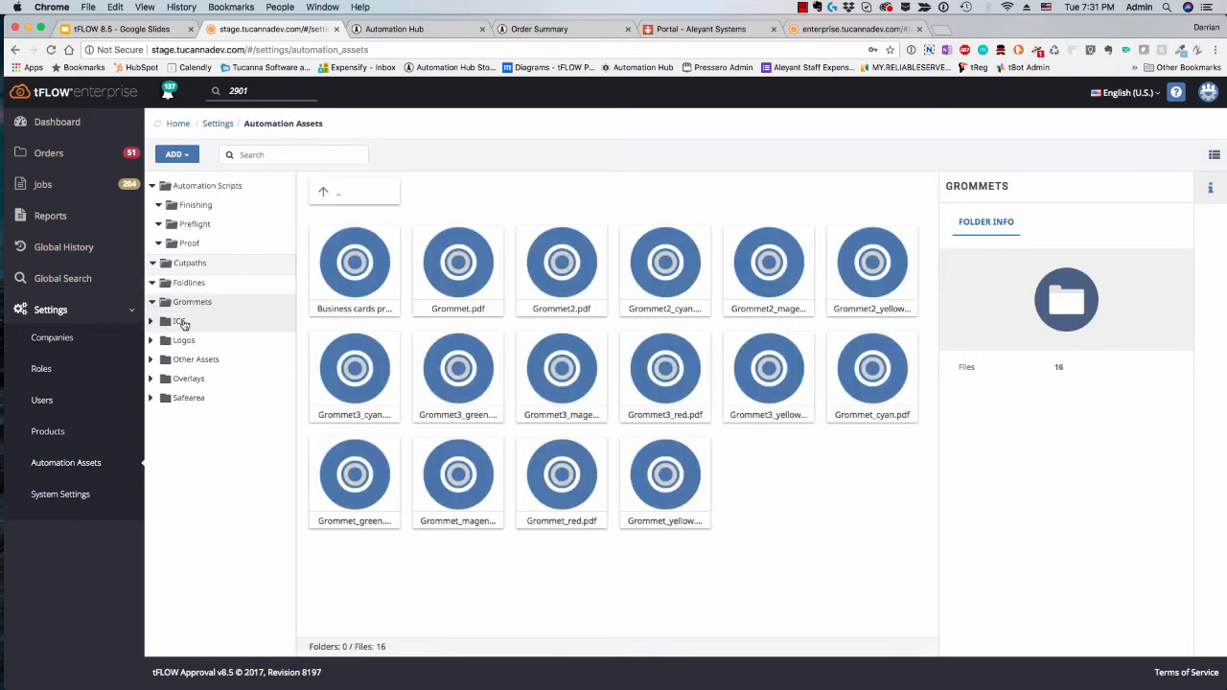
click(182, 323)
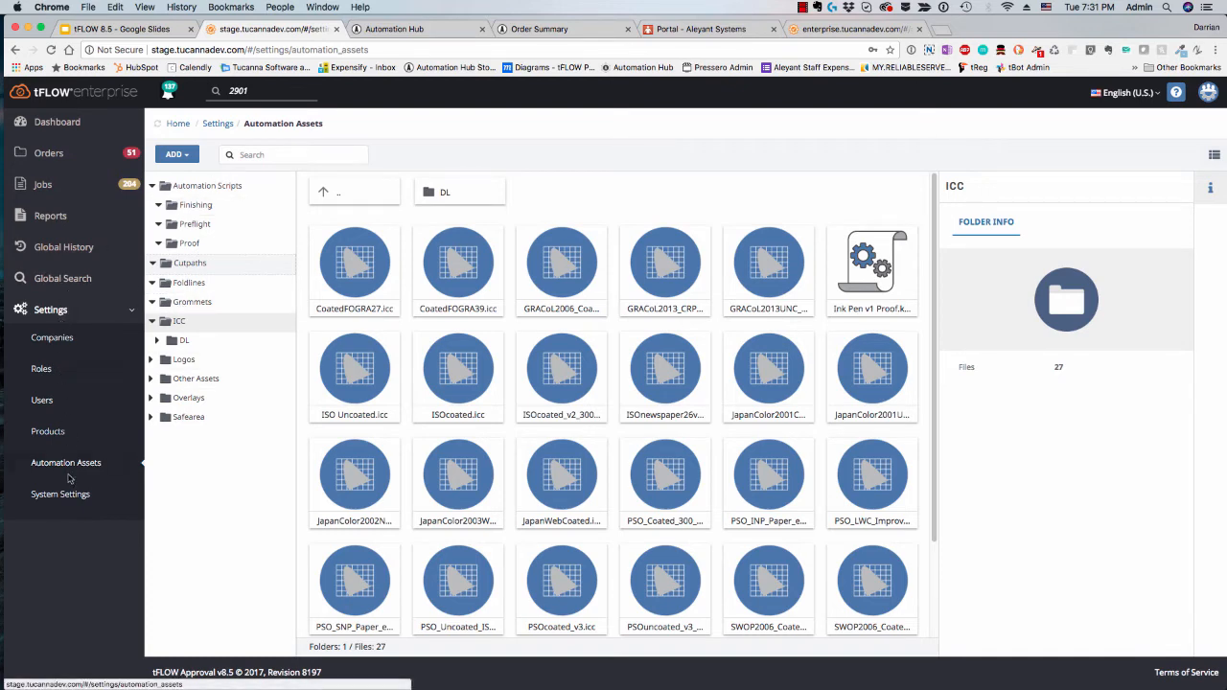
Step: Start a new order and choose Banner as its product in the advanced settings
click(50, 153)
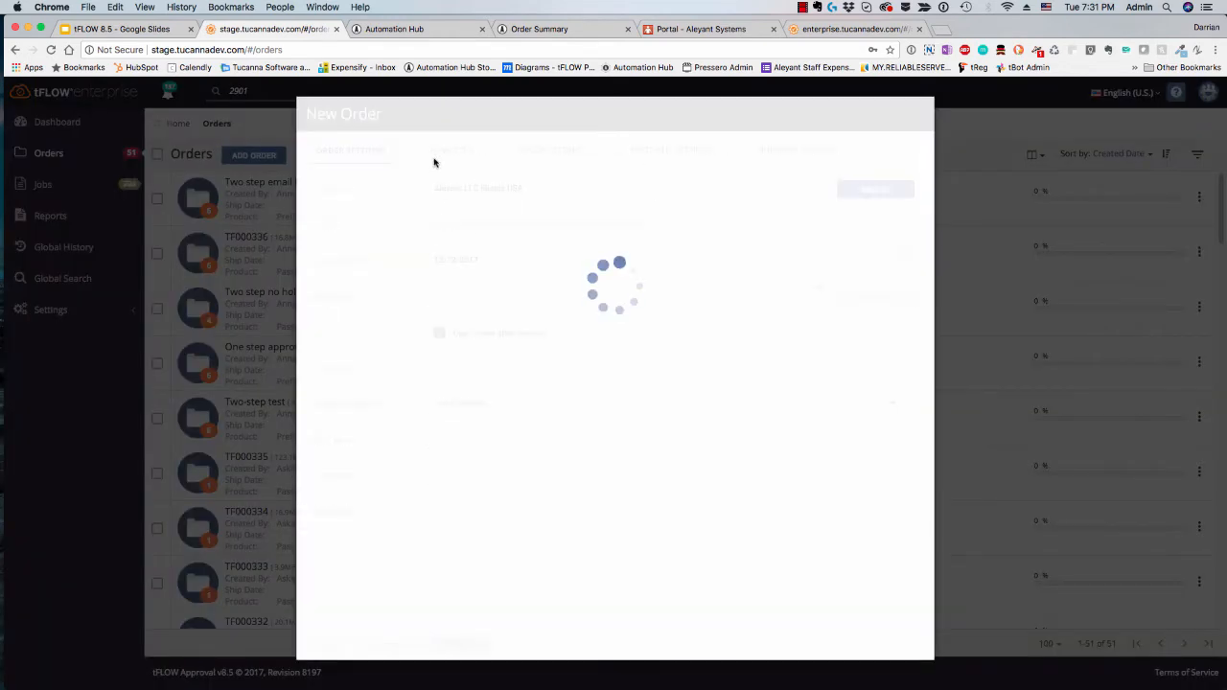
click(449, 153)
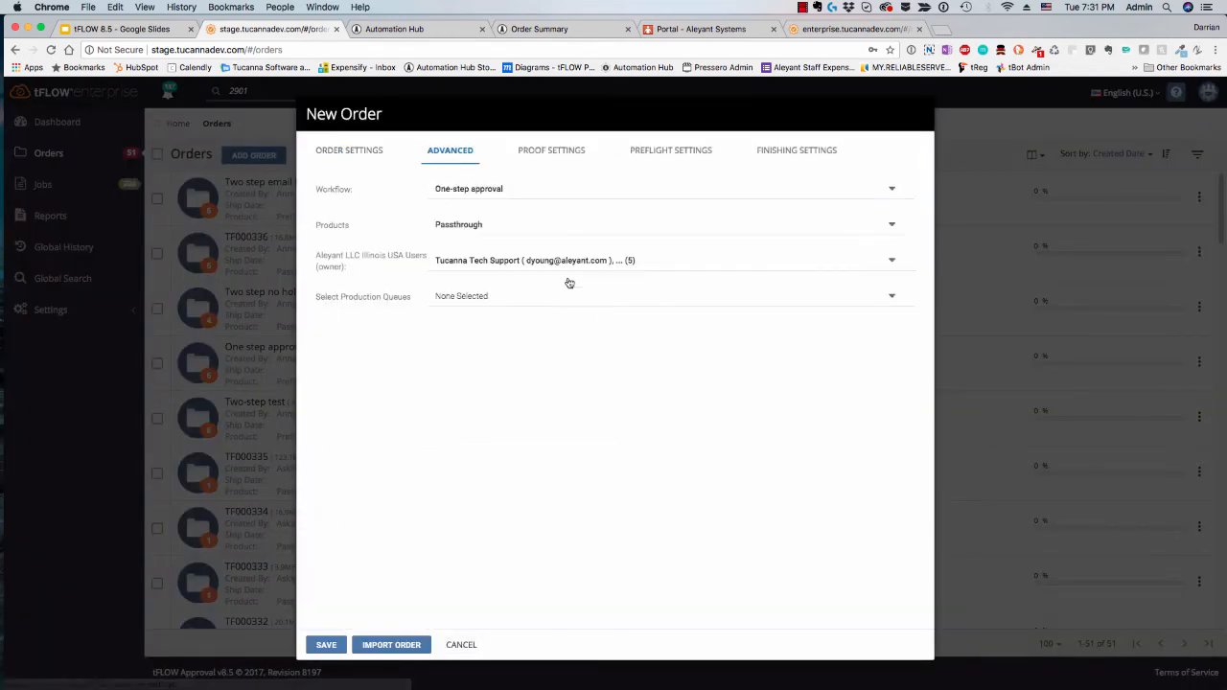
click(472, 230)
click(478, 296)
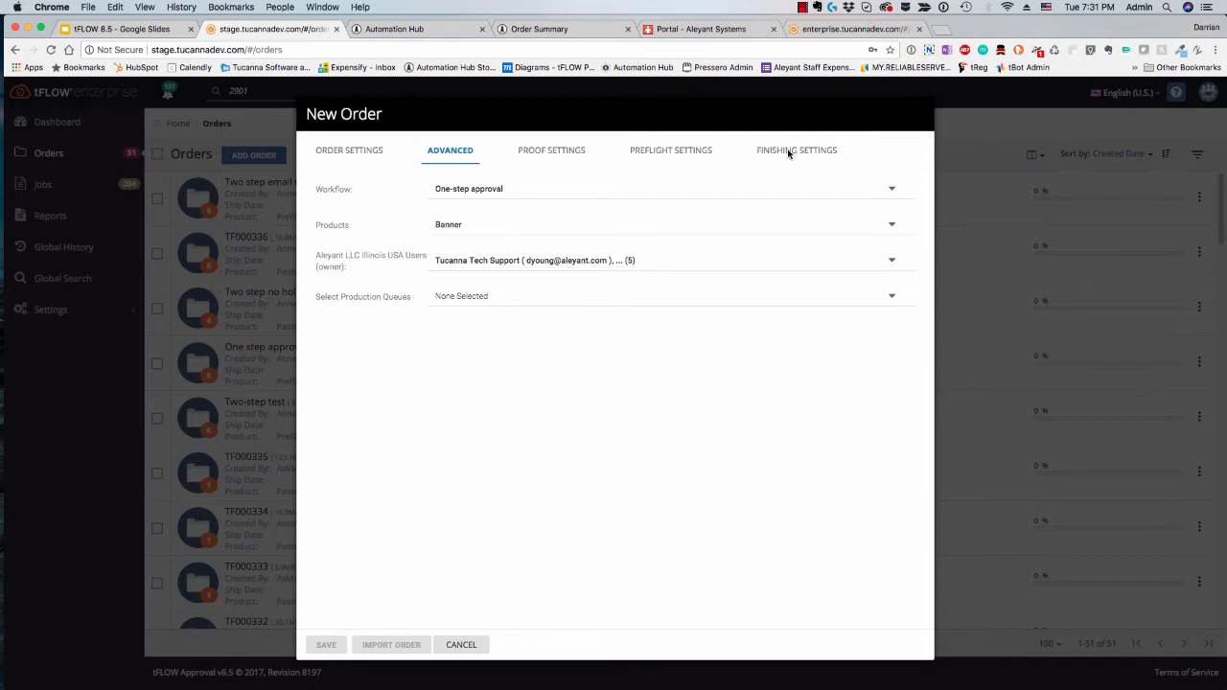
Step: Assign Grommet3_cyan.pdf as the grommet file in the new order's finishing settings
click(788, 154)
click(561, 319)
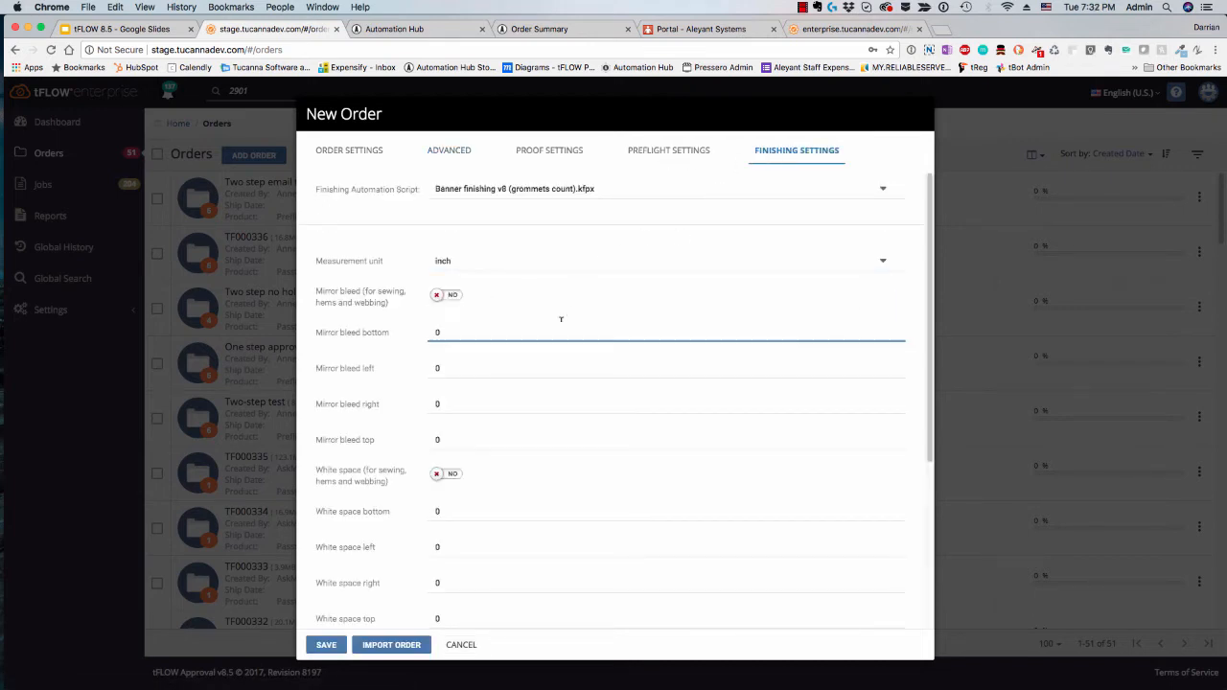
scroll(561, 319, down, 5)
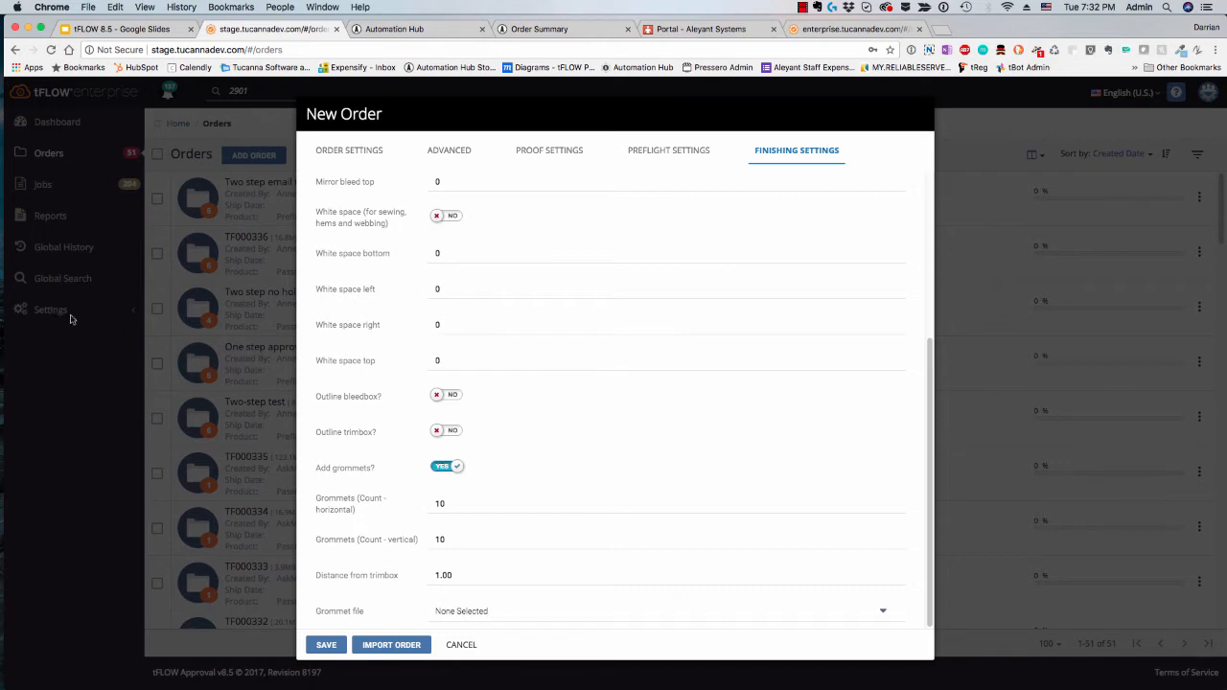
click(485, 612)
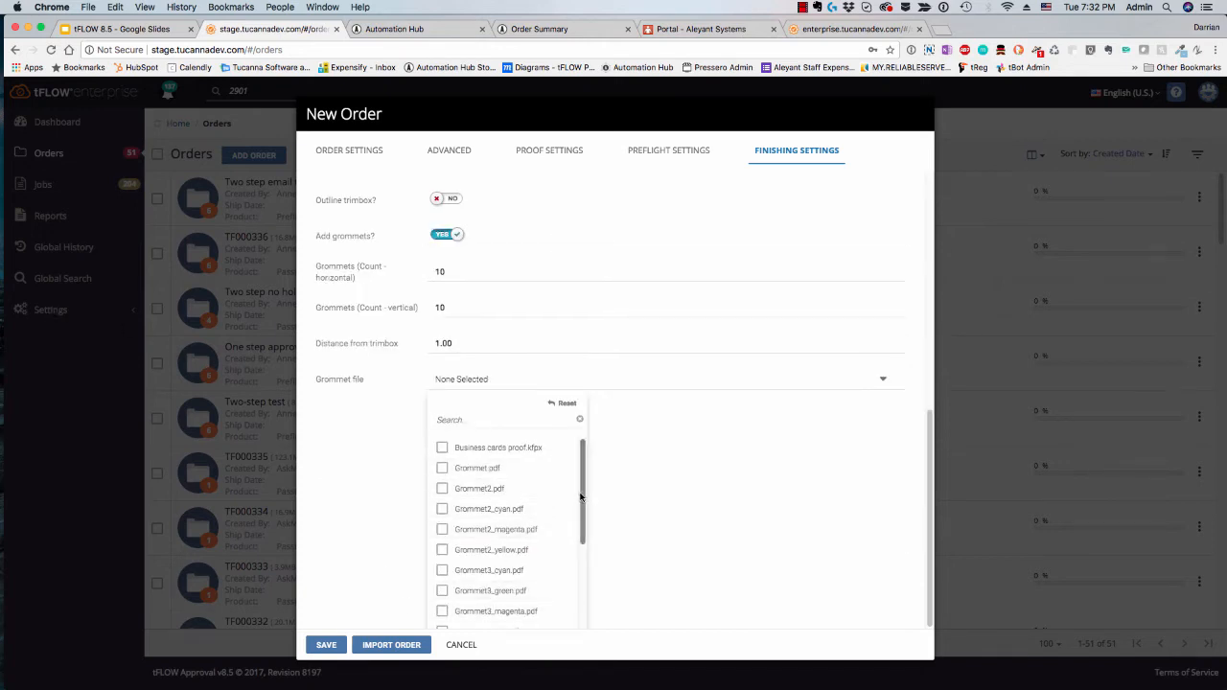
scroll(575, 513, down, 3)
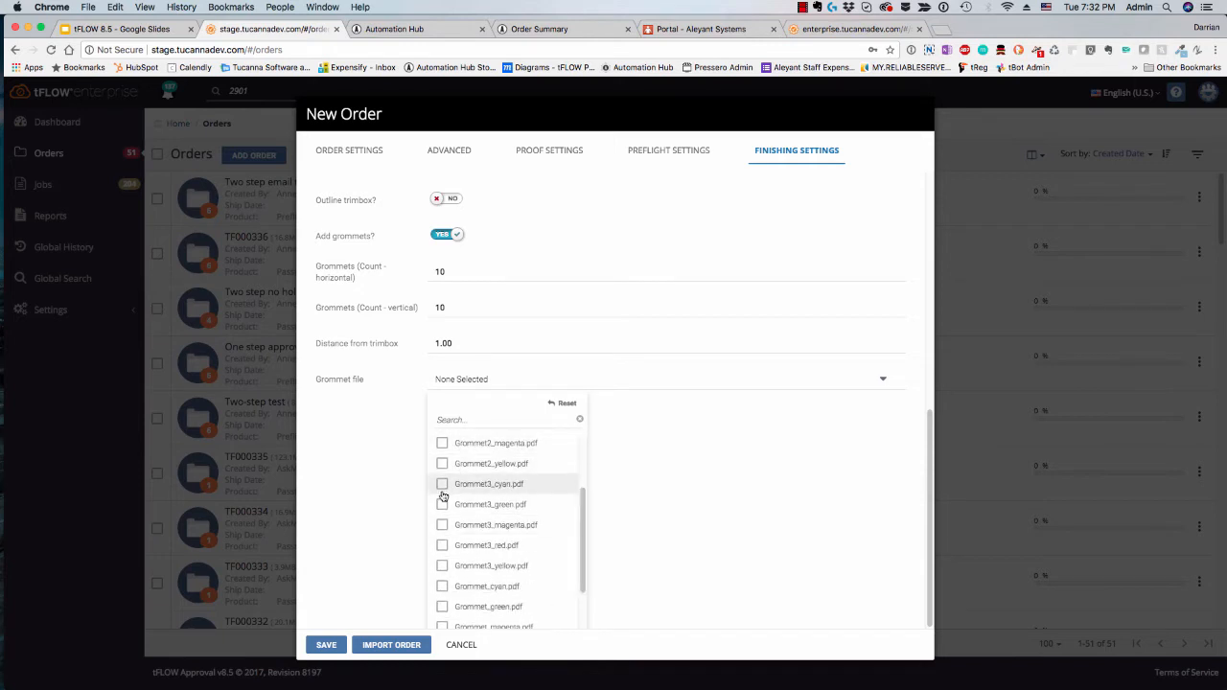
click(442, 486)
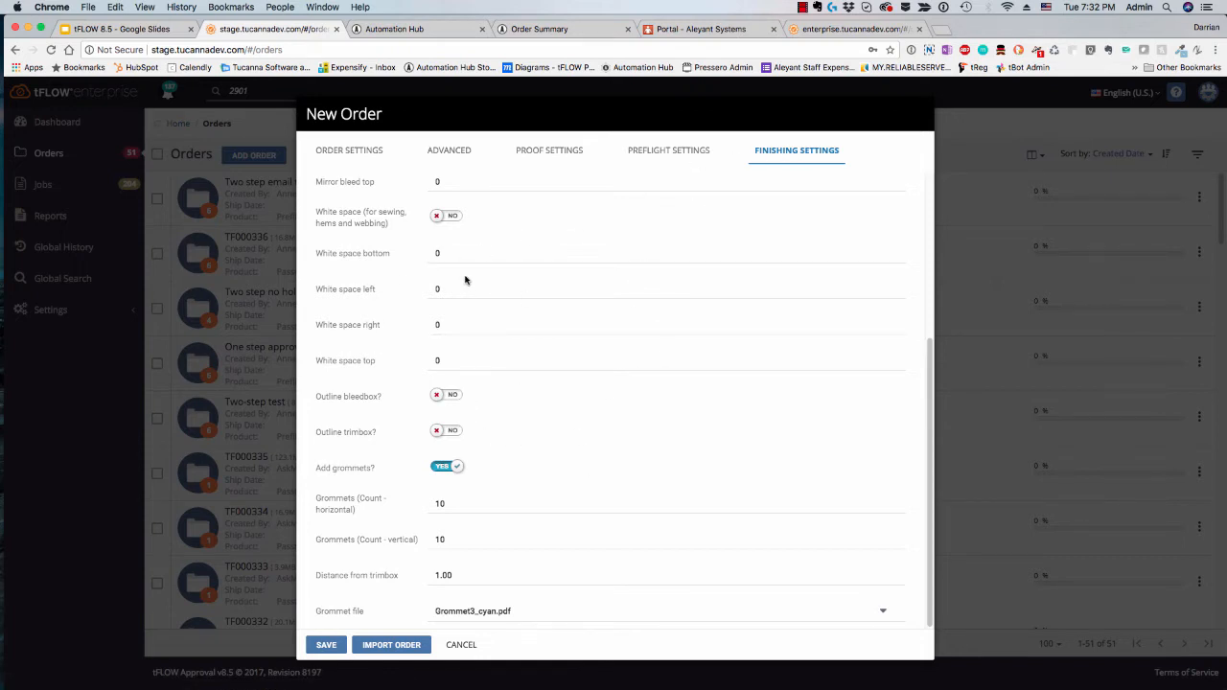
Step: Review the ICC profiles and DL folder offered for the destination color space in the order's preflight settings, leaving the selection as is
click(666, 154)
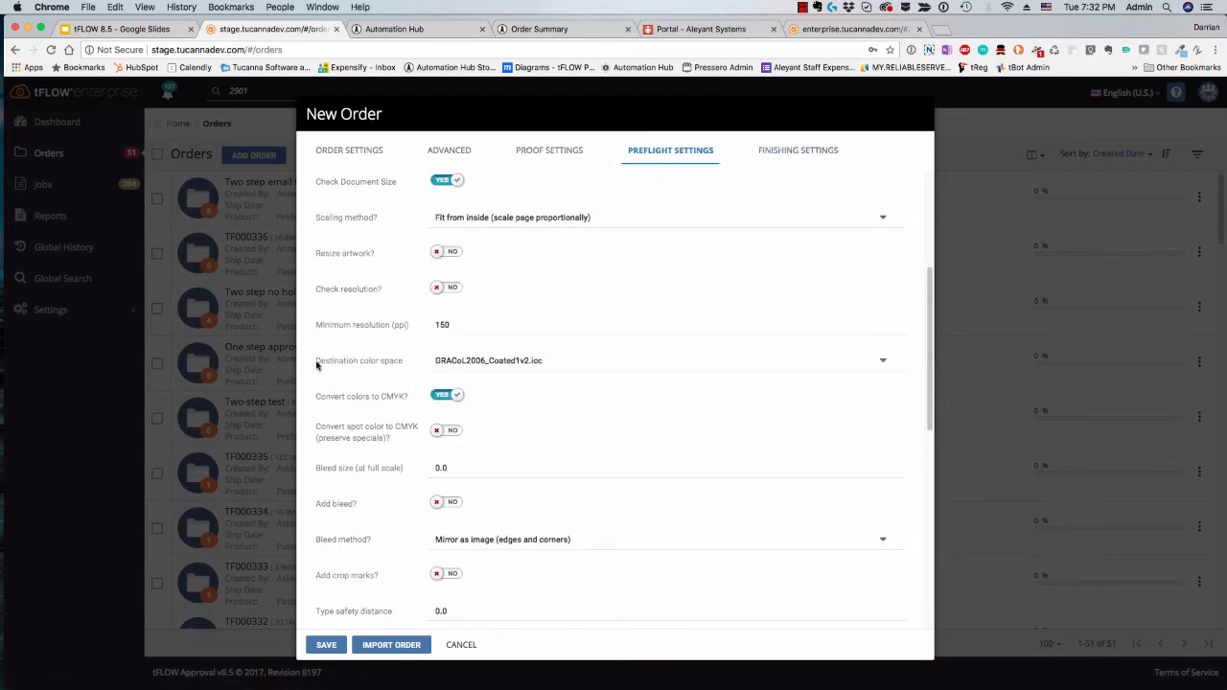
click(487, 364)
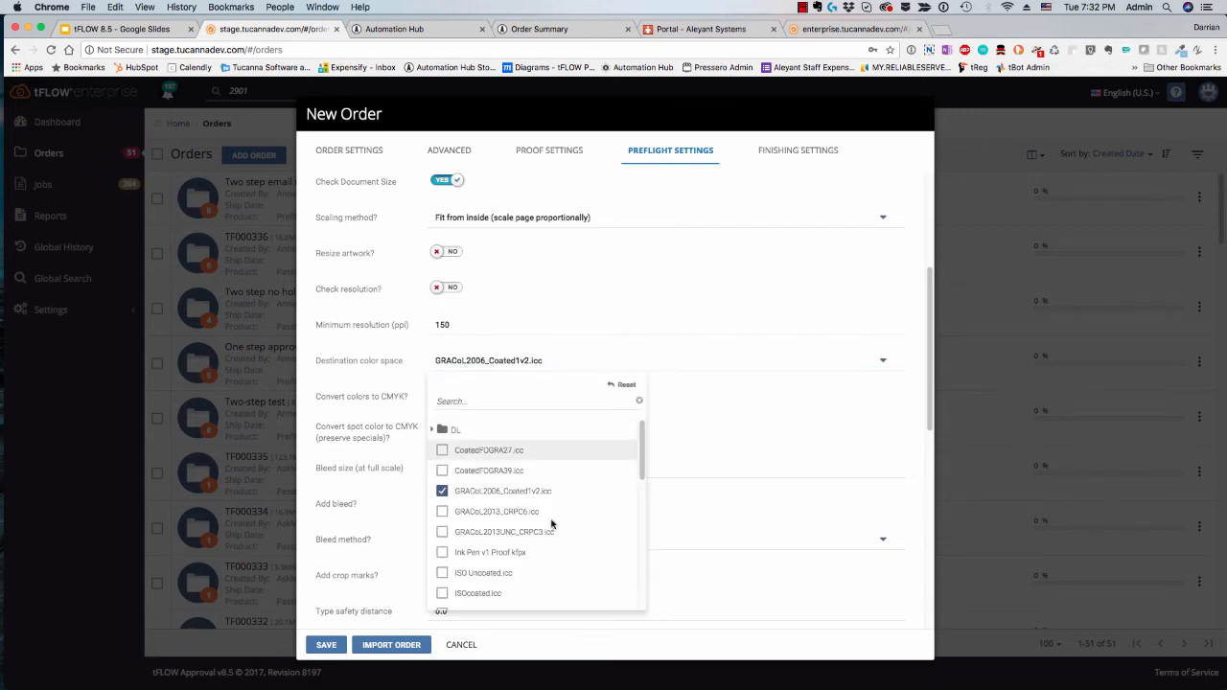
click(433, 430)
click(433, 430)
scroll(523, 495, down, 5)
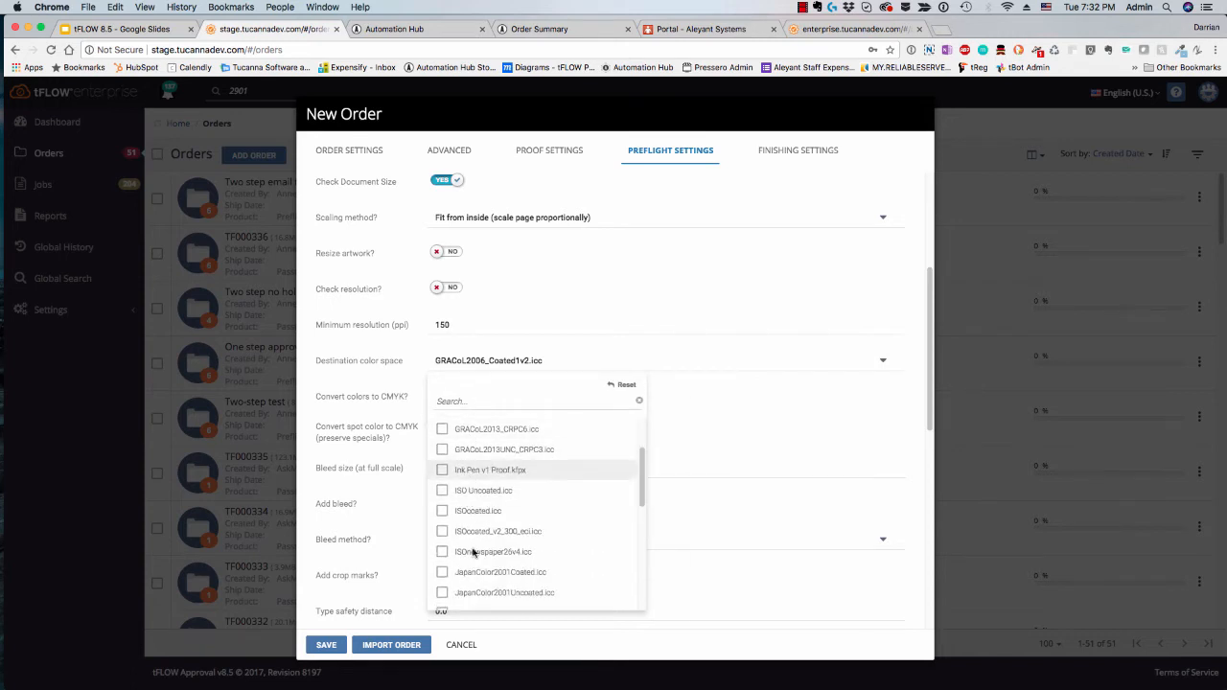
click(565, 647)
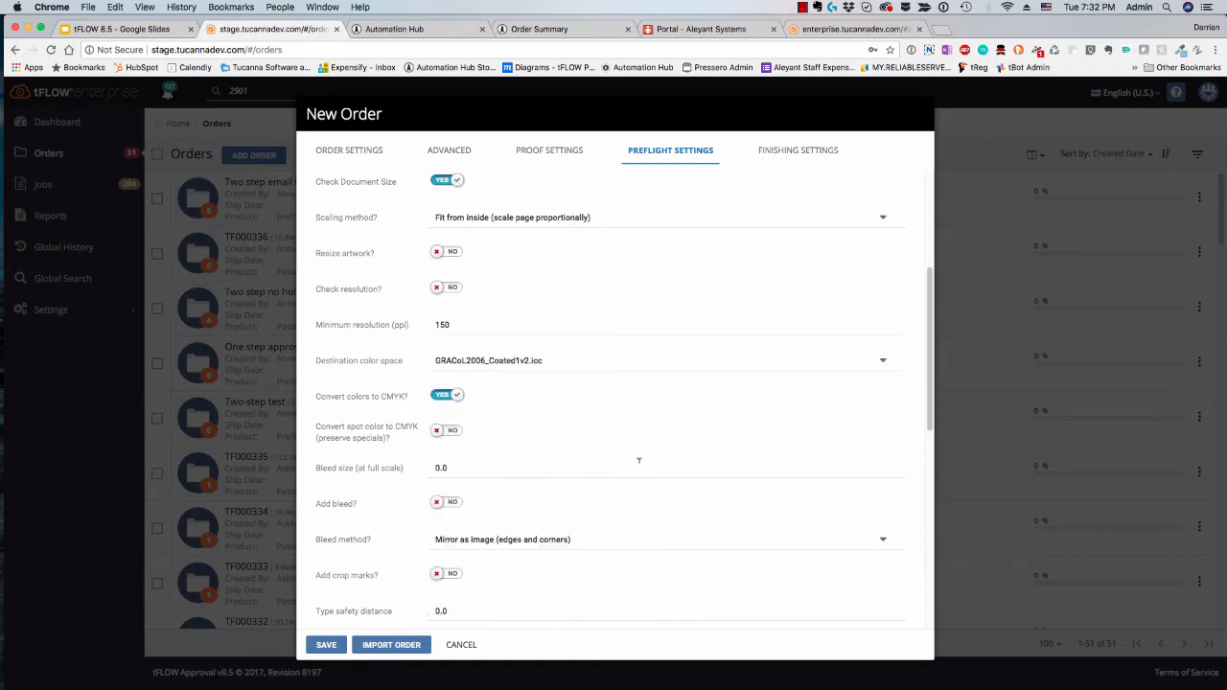
Step: Discard the new order and open the Automation Assets settings
click(461, 645)
click(69, 322)
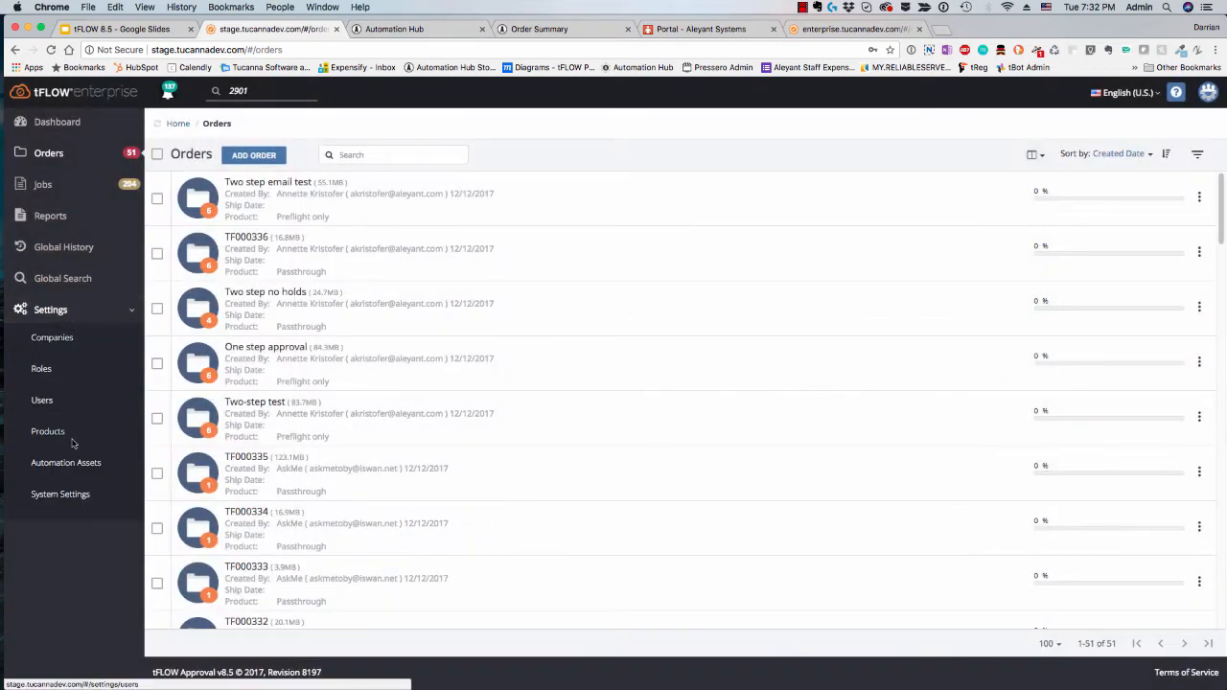
click(80, 467)
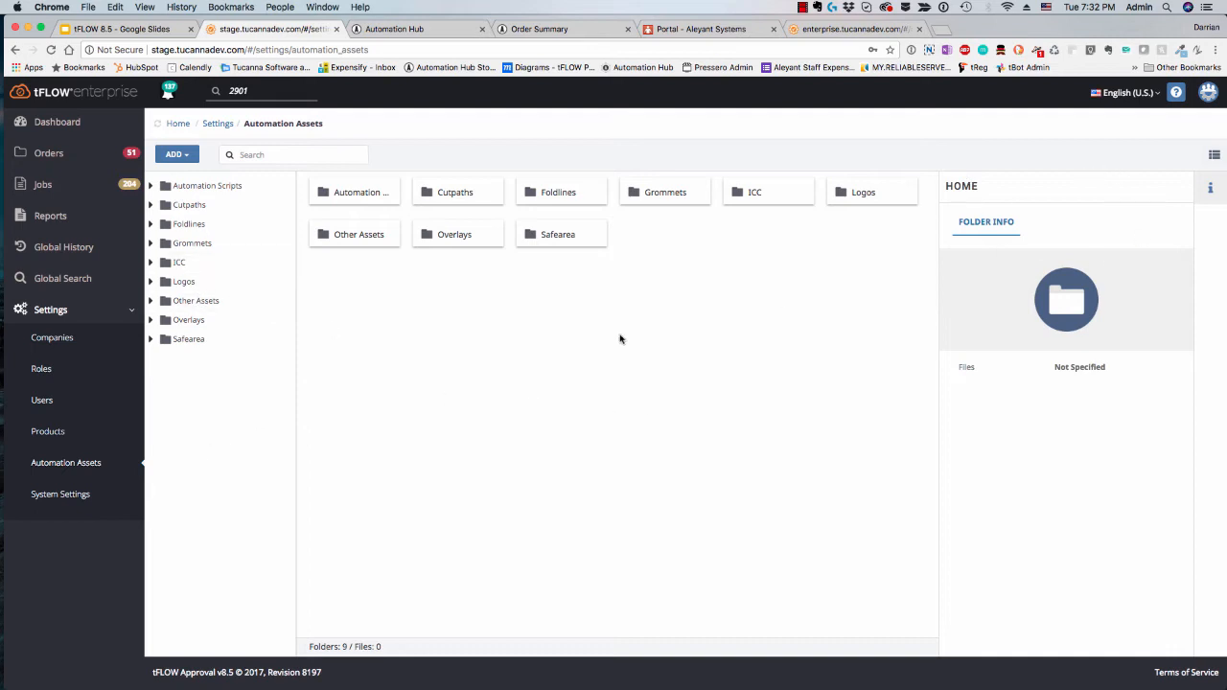
Step: Review the add options offered at the top level of the automation assets and inside the Automation Scripts folder, without adding anything
click(175, 154)
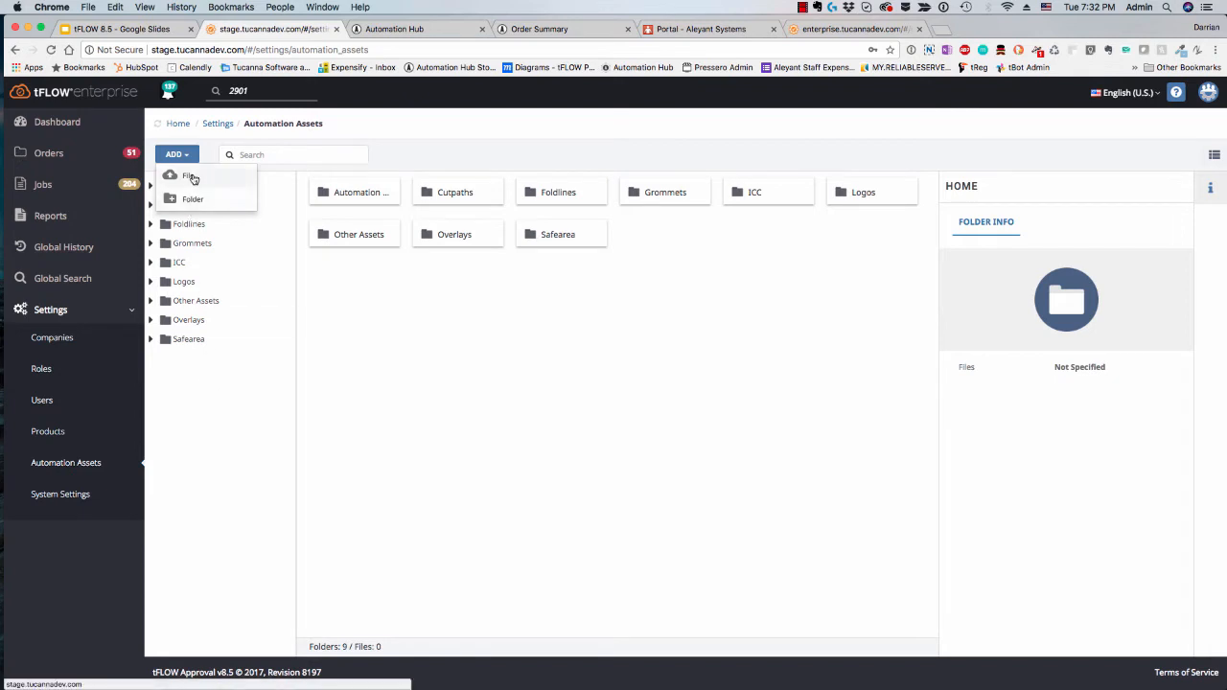
click(205, 419)
click(211, 187)
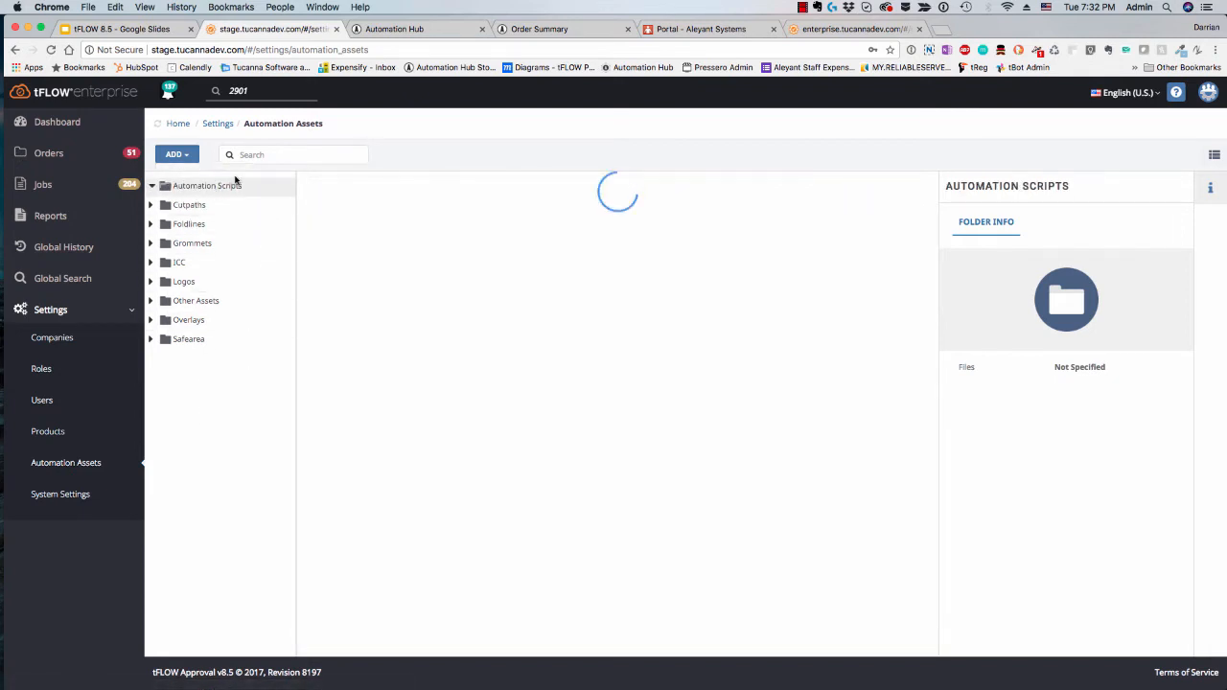
click(188, 157)
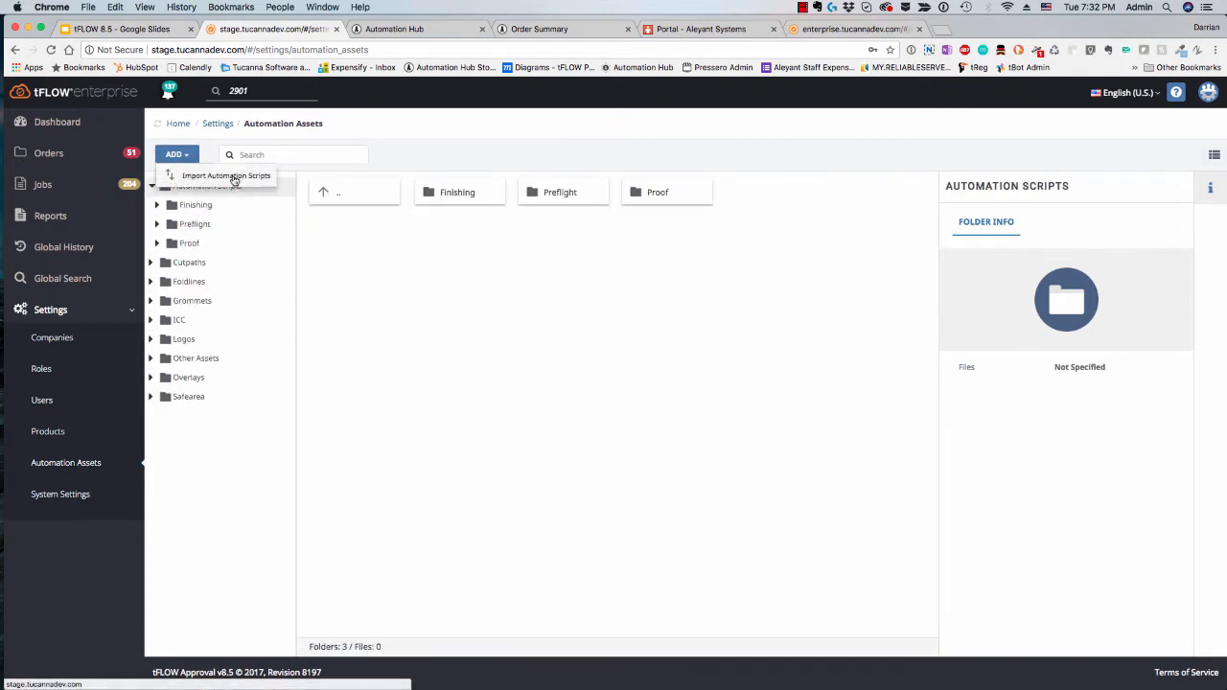
click(218, 462)
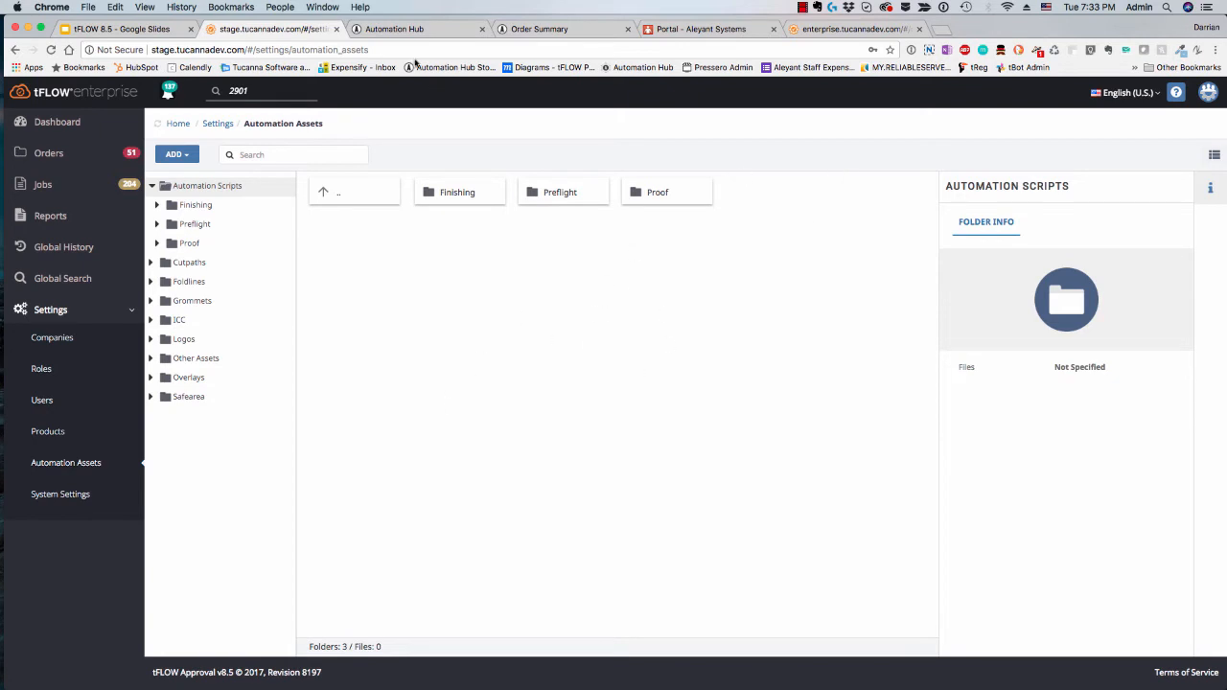
Step: Show the Order Status Report slide in the tFLOW 8.5 presentation, then switch to Mail and bring the order status report message into view
click(153, 29)
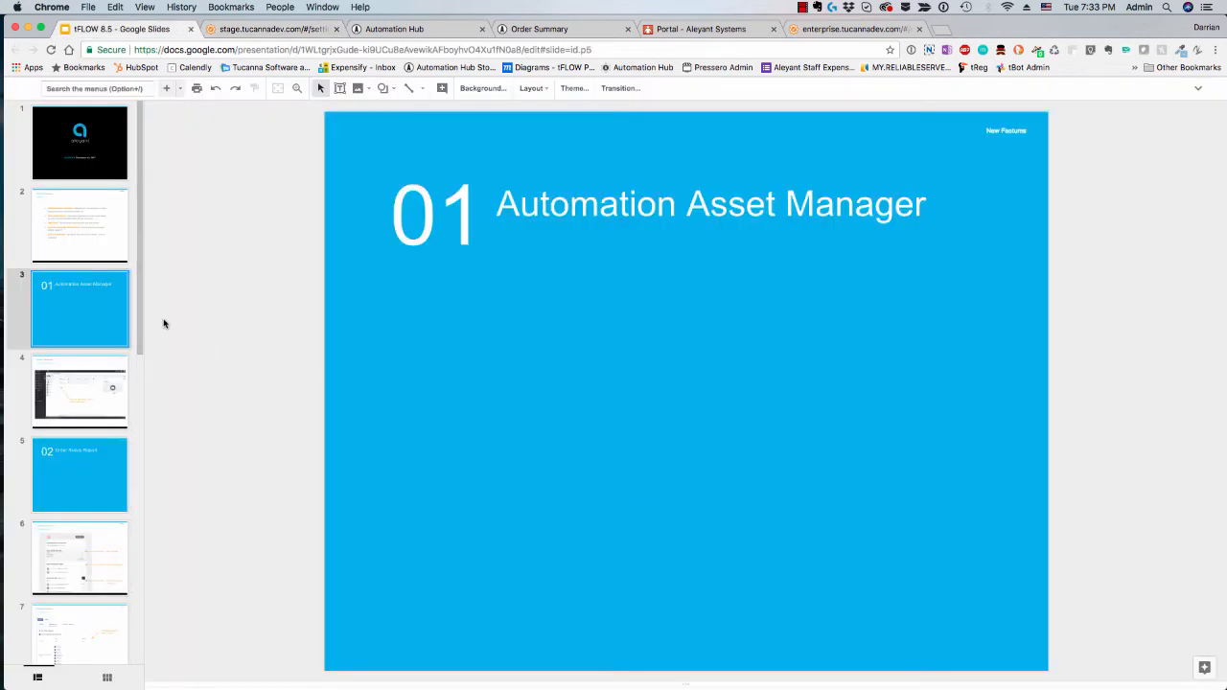
click(92, 492)
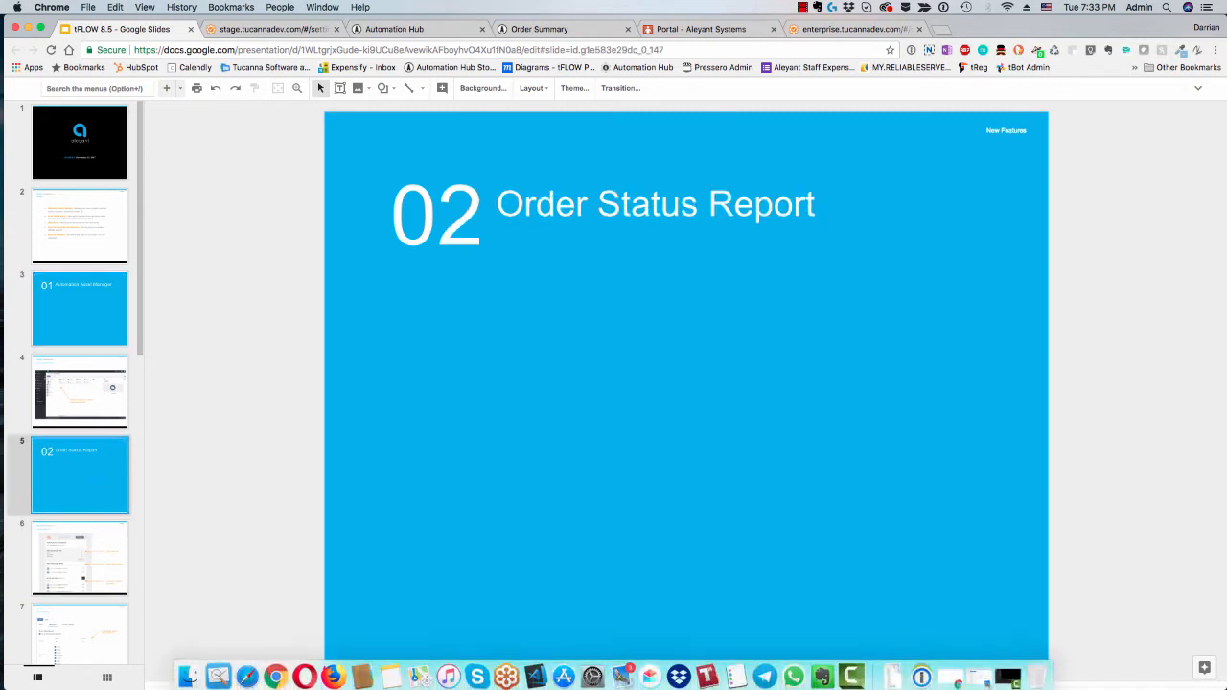
key(super+Tab)
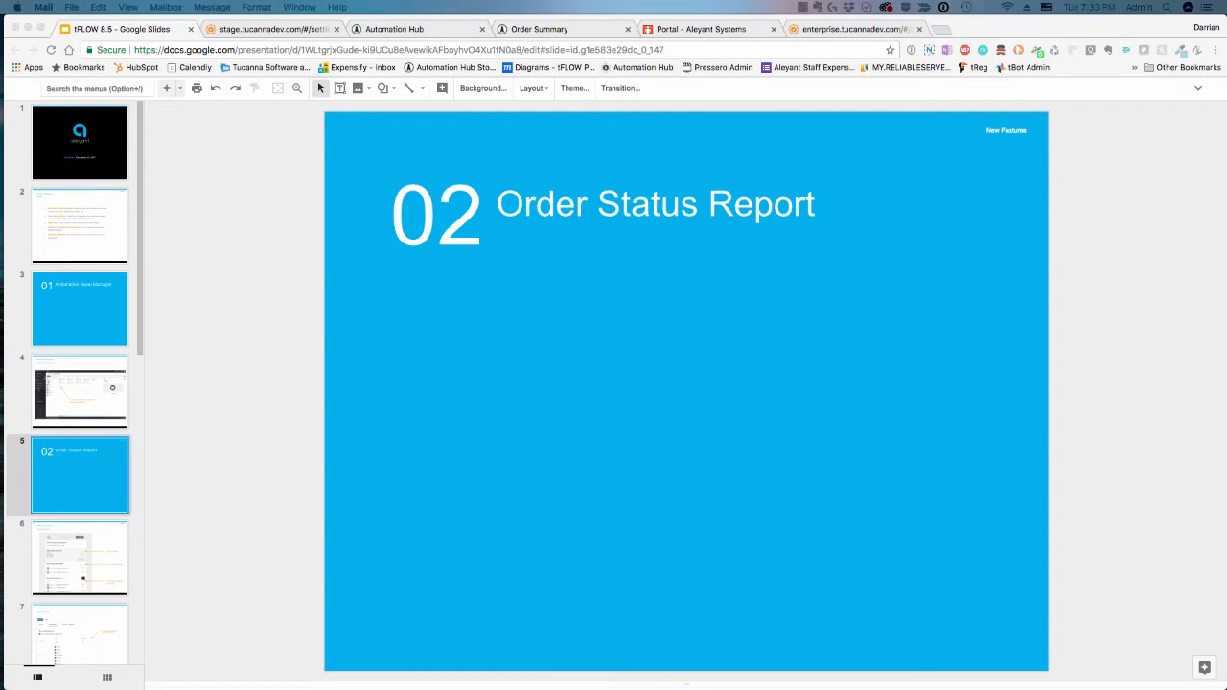
drag(1226, 207, 452, 4)
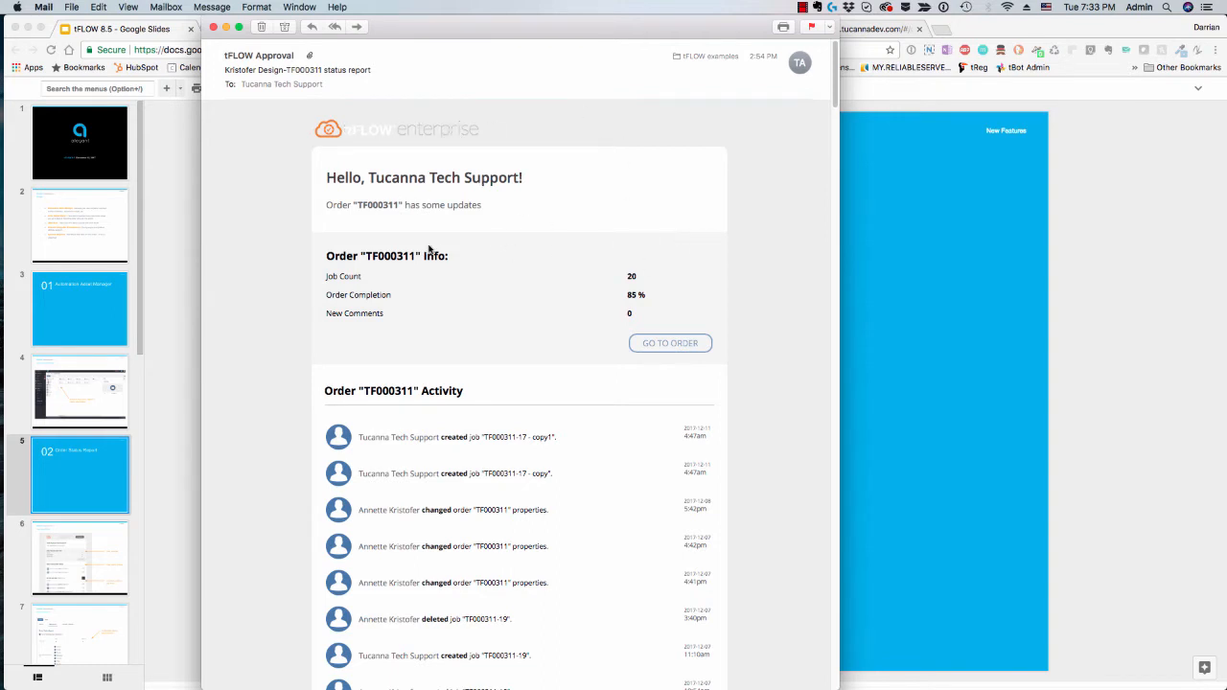
Step: Examine the order info summary in the status report e-mail, including job count, order completion and new comments
scroll(429, 249, down, 3)
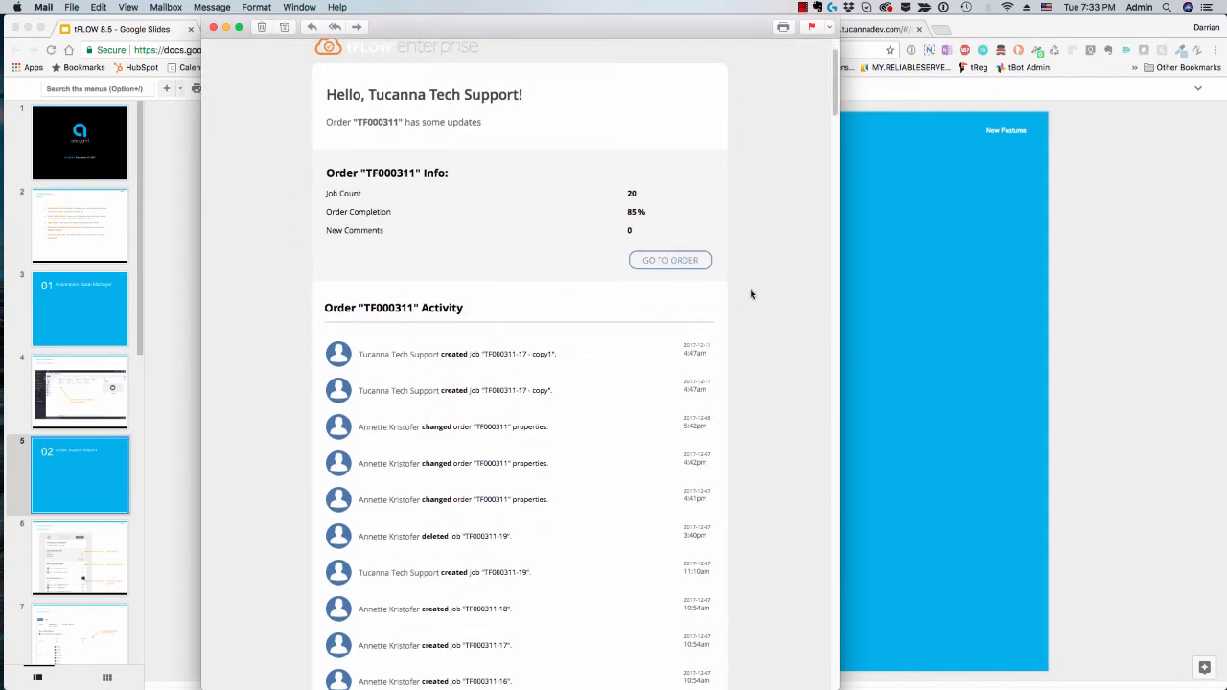
drag(640, 198, 471, 218)
click(629, 211)
drag(629, 211, 650, 207)
double_click(629, 228)
scroll(687, 403, down, 3)
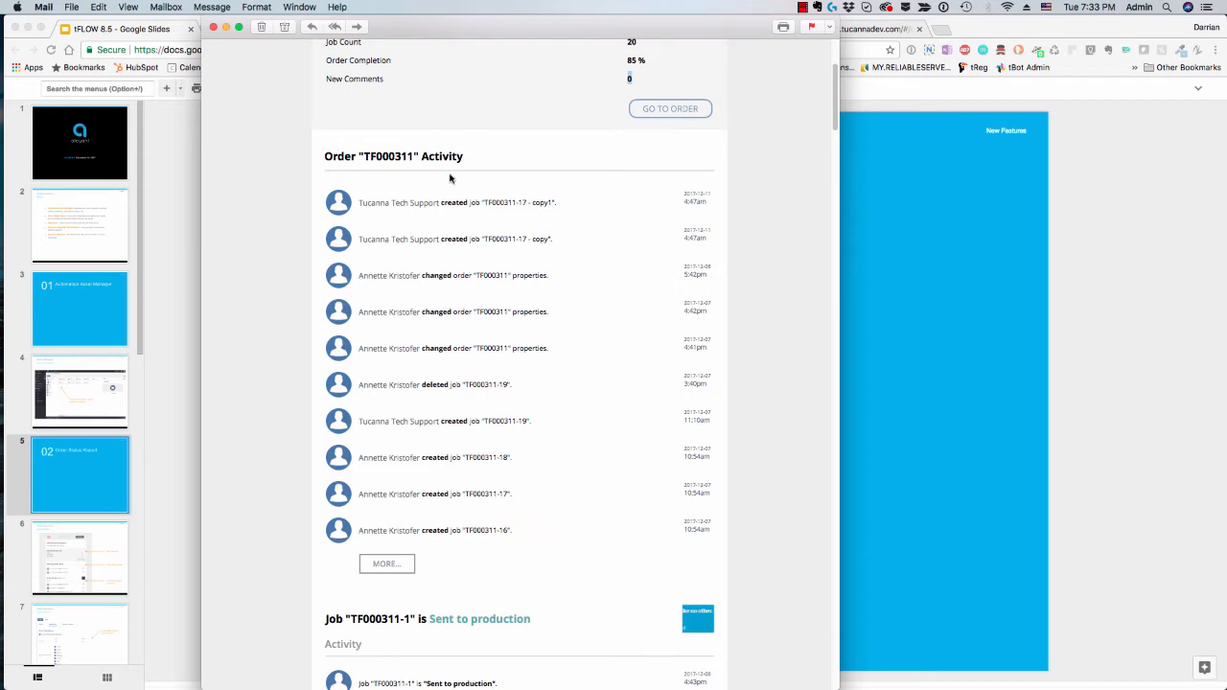
Step: Review the order activity list in the status report e-mail and its link to further entries
drag(324, 154, 468, 151)
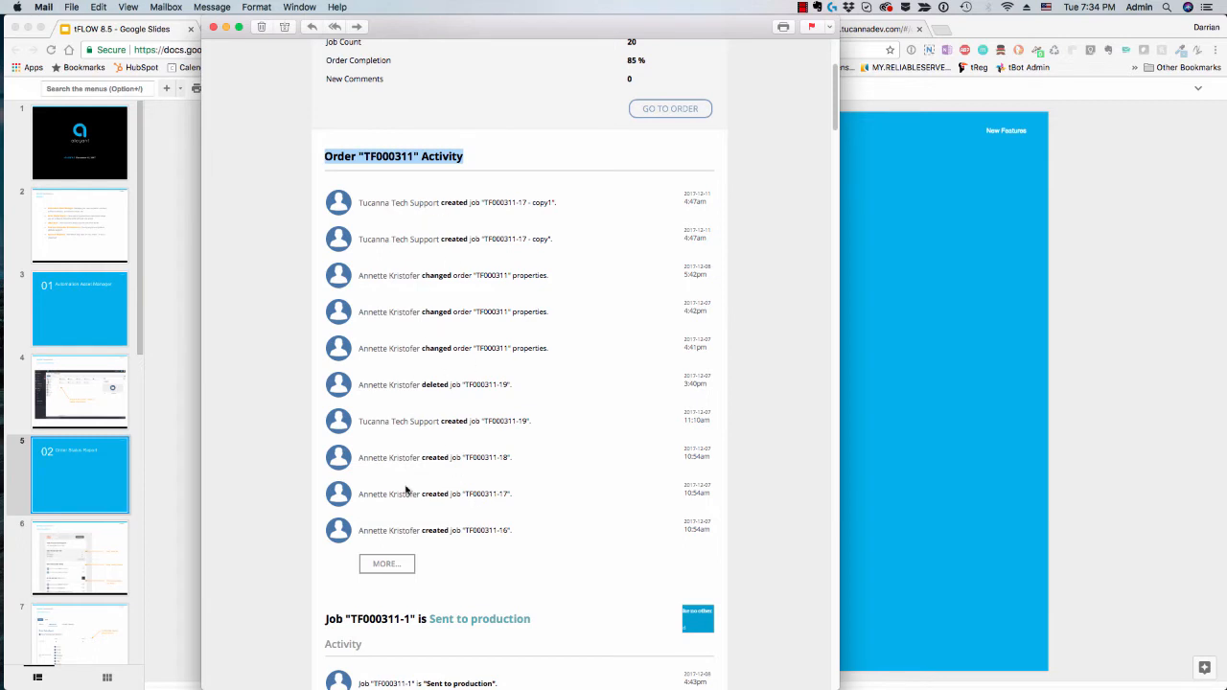
click(390, 567)
scroll(632, 575, down, 1)
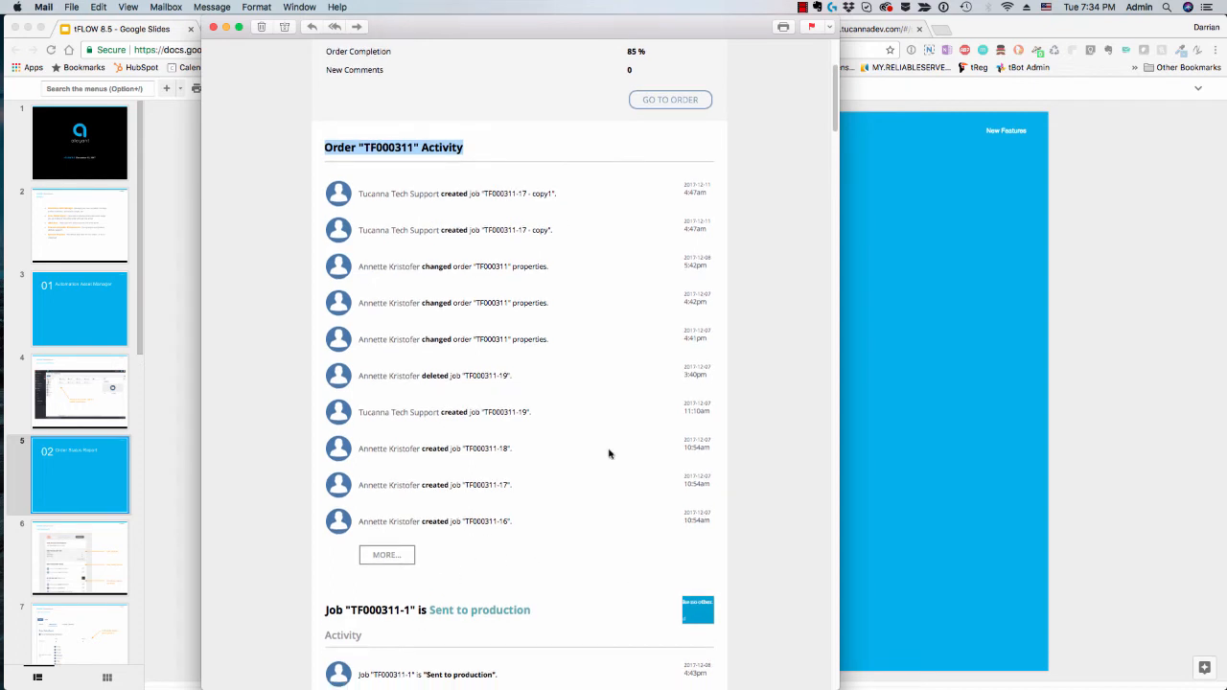
Step: Examine the per-job sections of the report, checking each job's current status and its activity history
scroll(553, 496, down, 10)
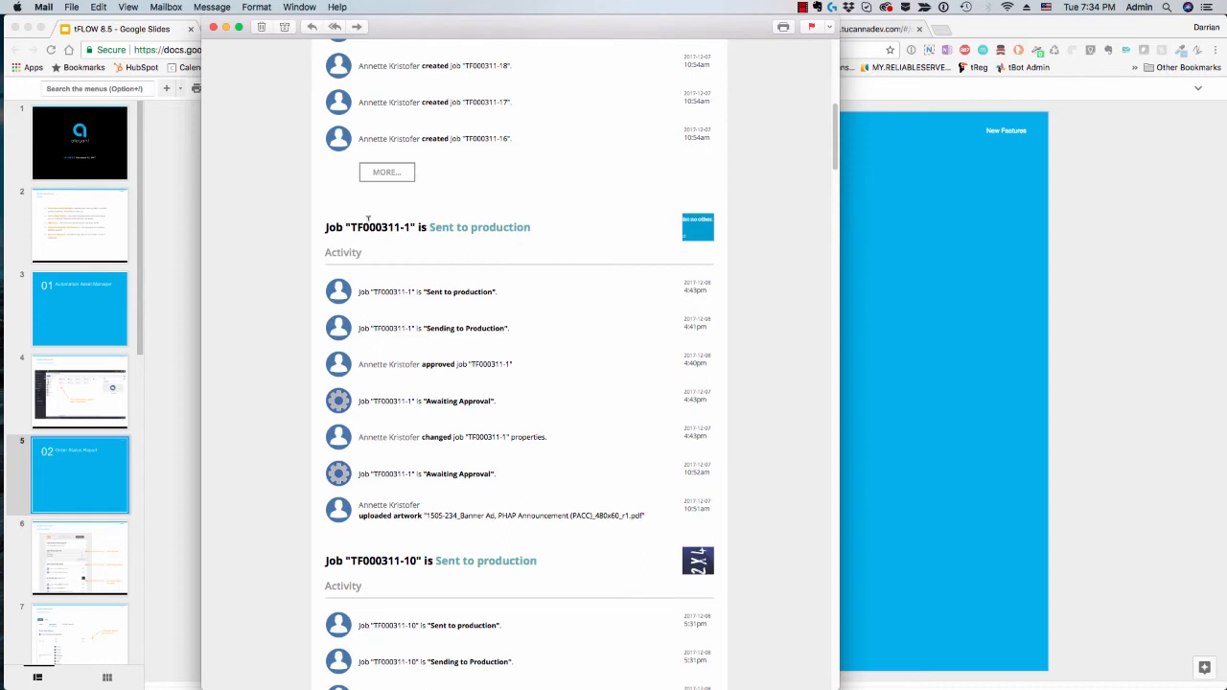
drag(430, 230, 522, 223)
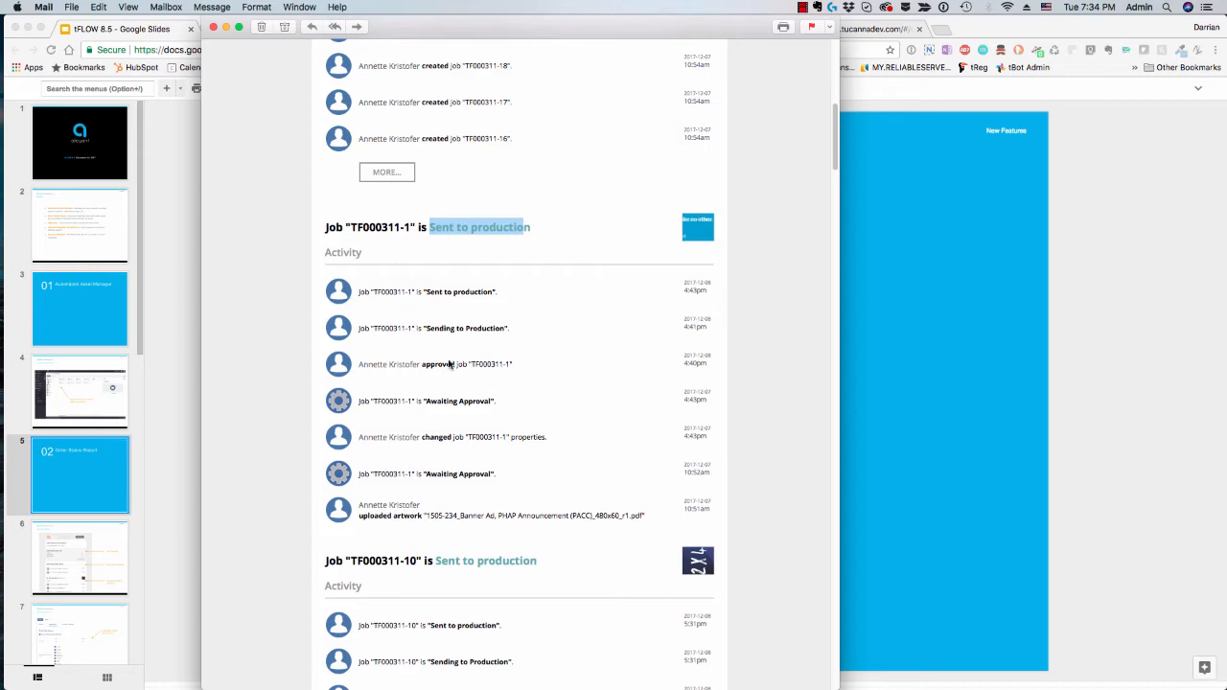
scroll(438, 413, down, 5)
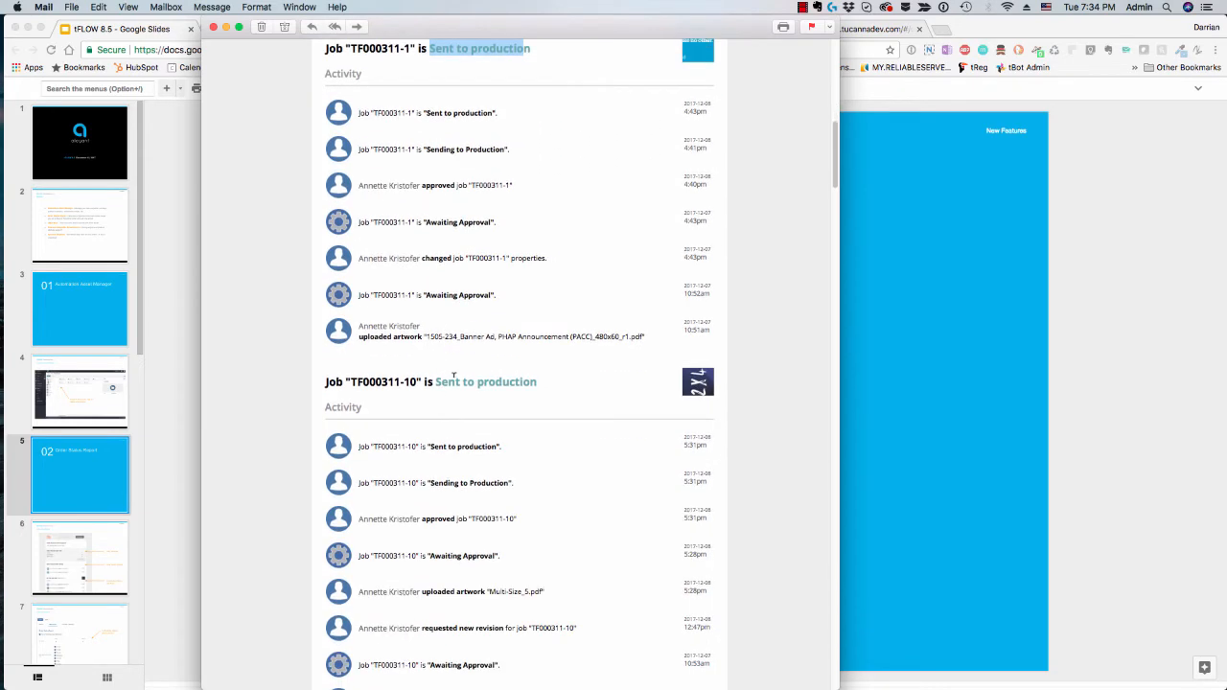
scroll(477, 396, down, 10)
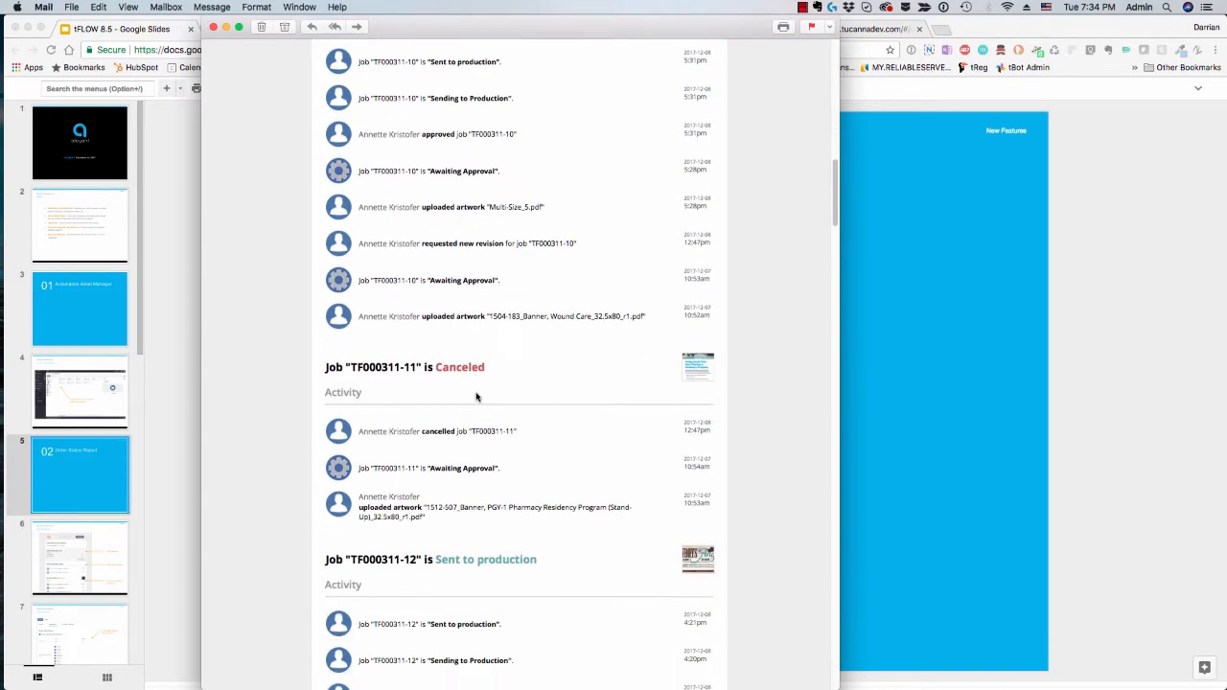
scroll(477, 395, down, 4)
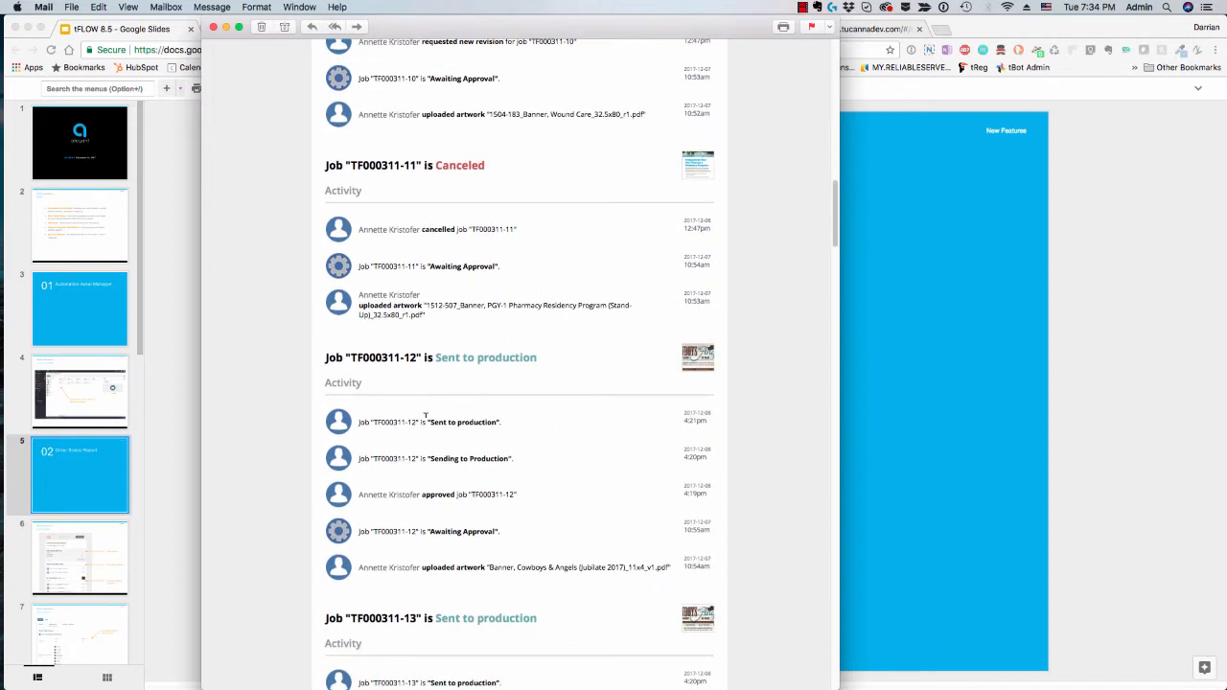
scroll(425, 414, down, 2)
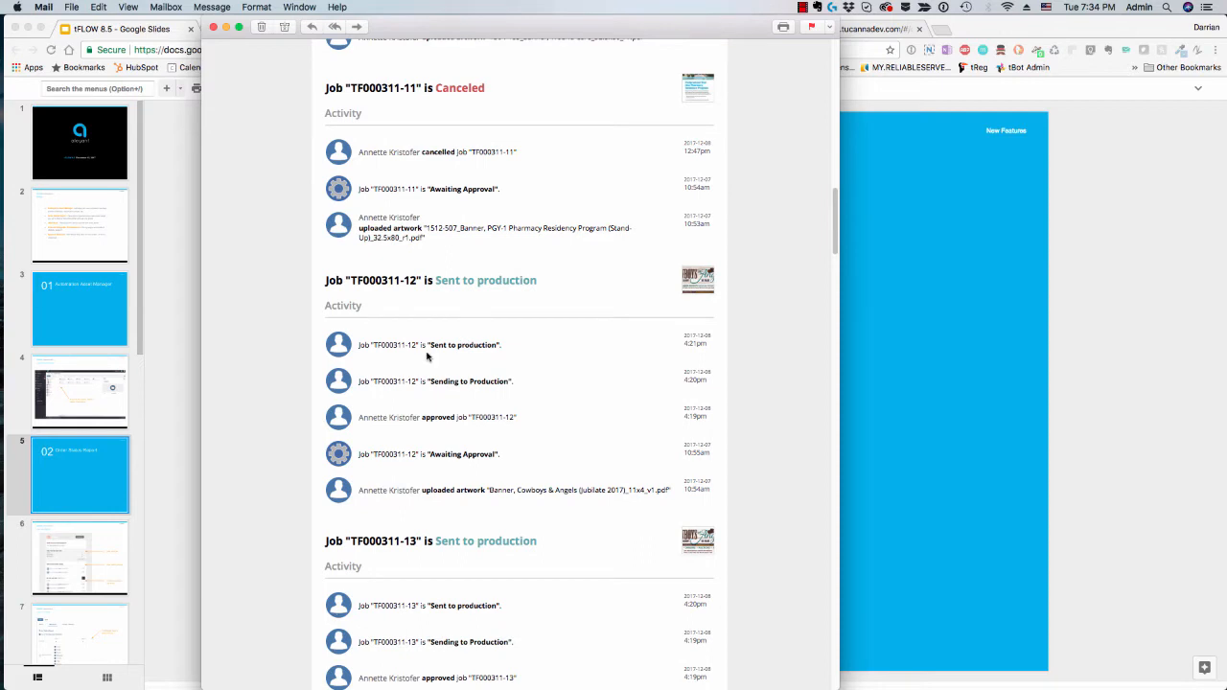
drag(432, 343, 495, 342)
scroll(602, 427, down, 1)
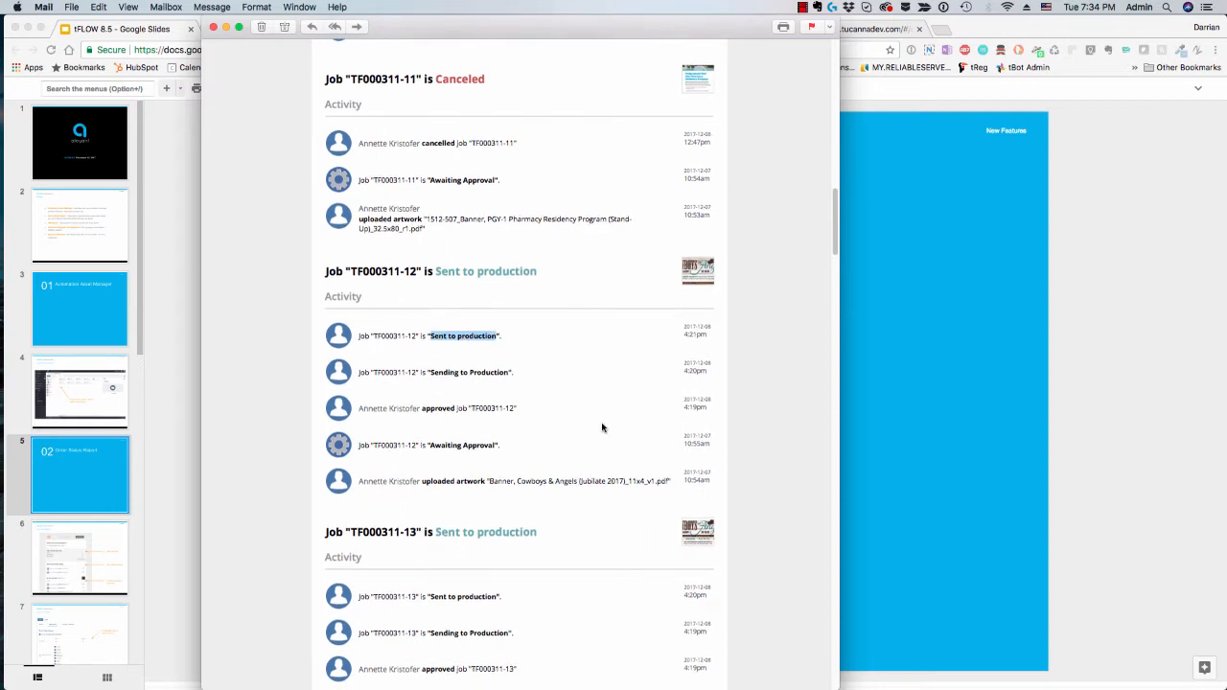
Step: Find the job section containing user comments in the report and examine how the comments are listed among its activity
scroll(602, 428, down, 10)
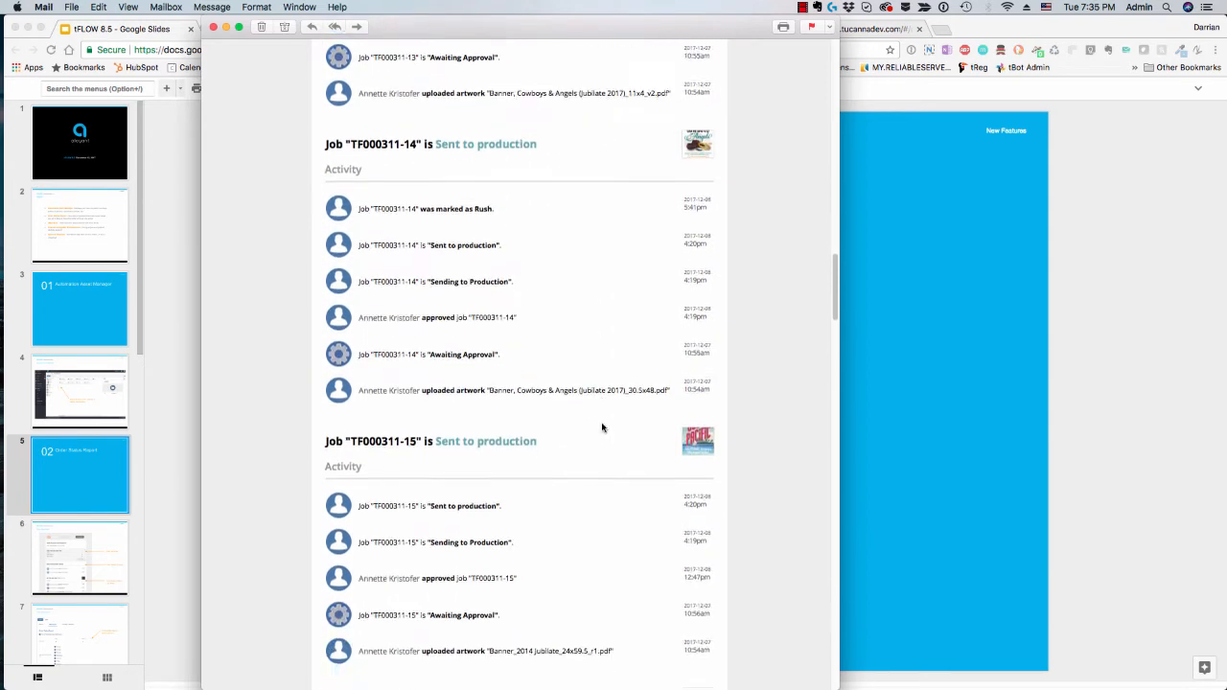
scroll(602, 427, down, 10)
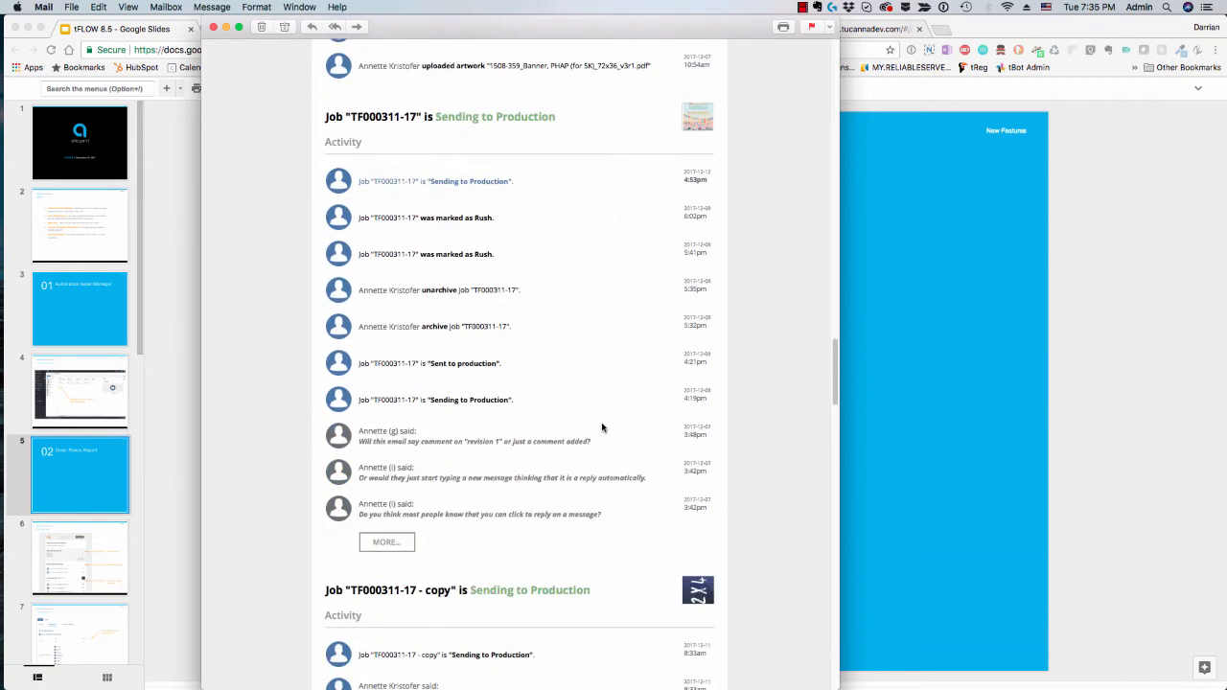
scroll(602, 428, down, 2)
scroll(472, 453, down, 2)
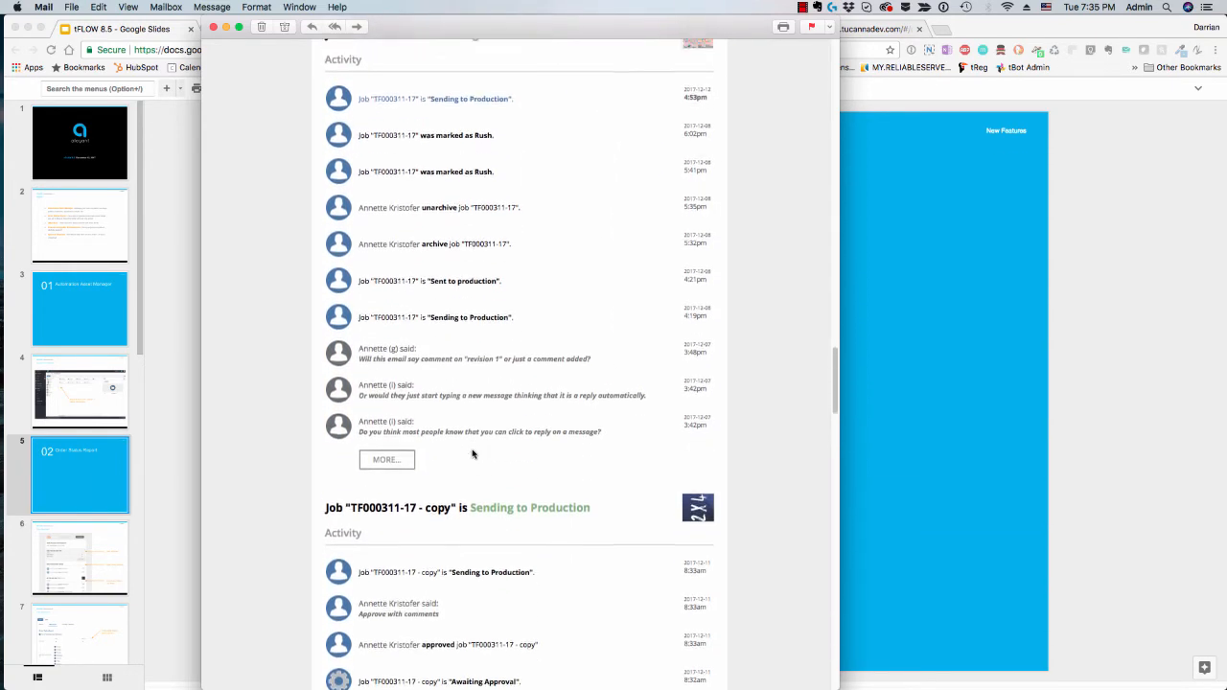
scroll(472, 454, up, 10)
scroll(472, 453, down, 2)
scroll(473, 454, down, 5)
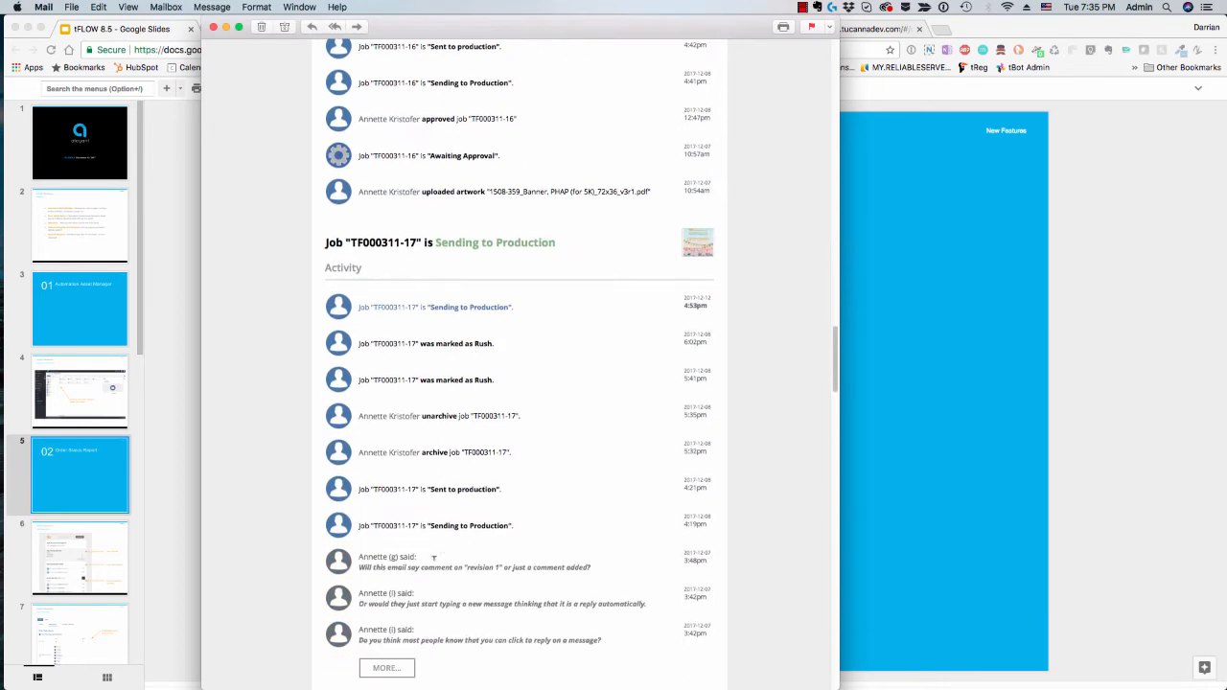
drag(371, 567, 486, 567)
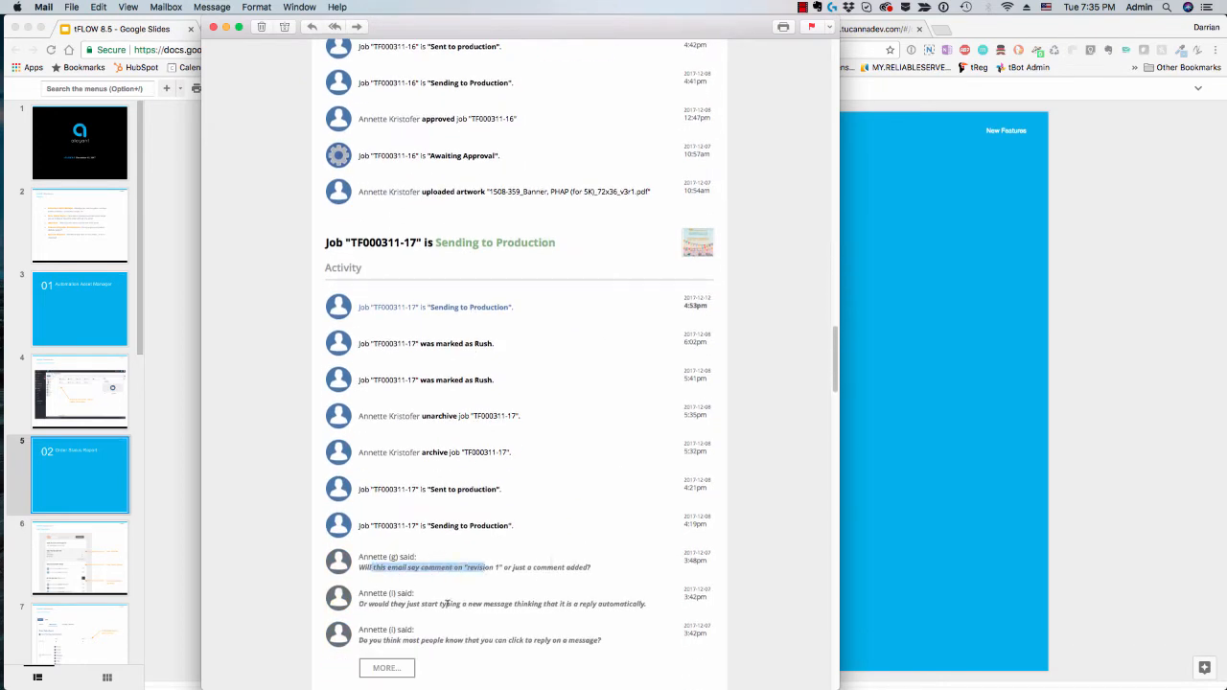
drag(446, 603, 542, 605)
Step: Look through the remaining job sections of the status report e-mail, with their statuses, thumbnails and activity
scroll(558, 581, down, 15)
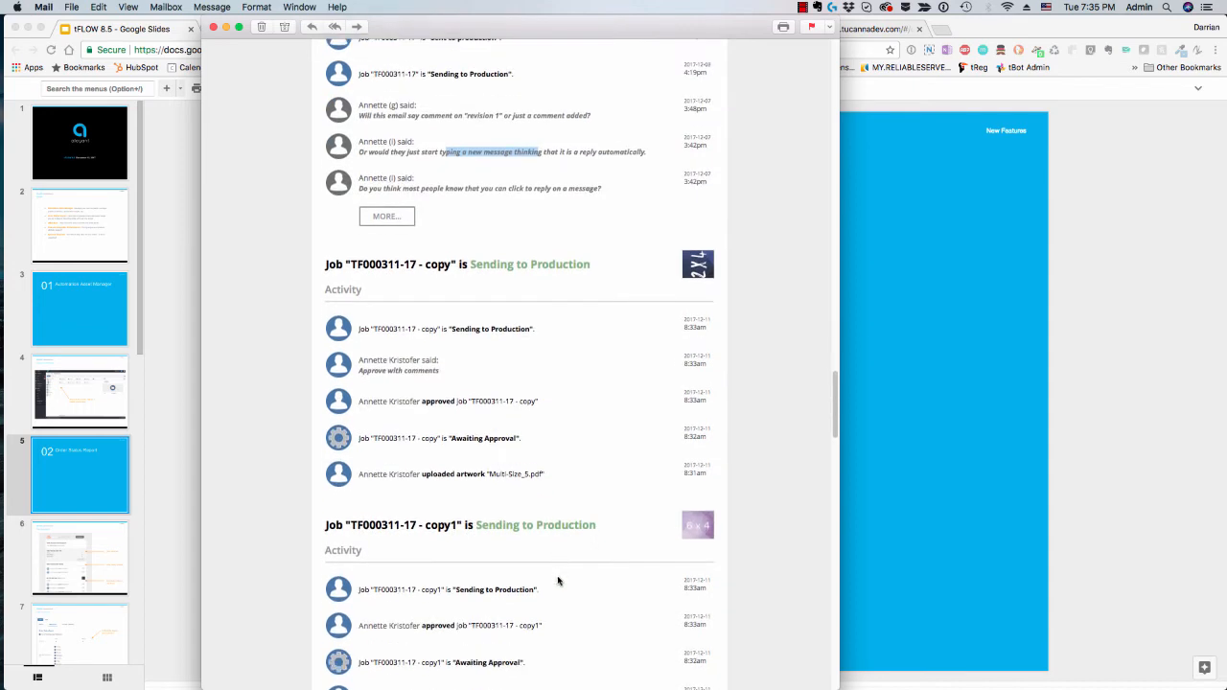
scroll(558, 581, down, 11)
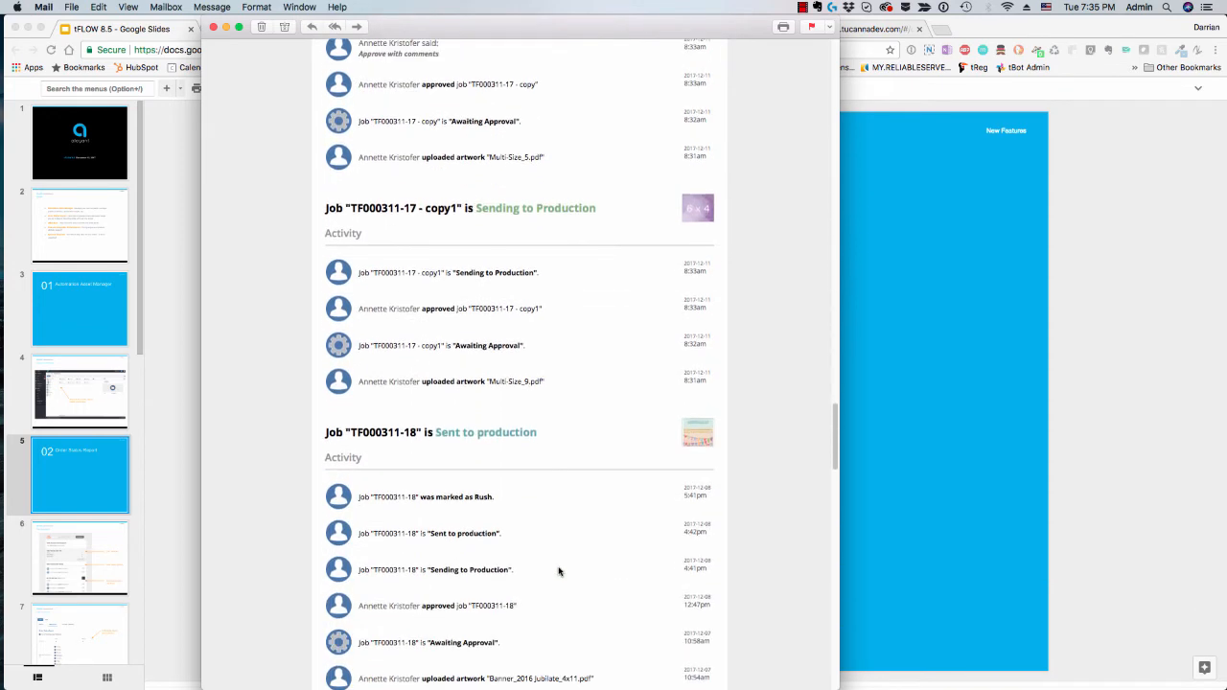
scroll(559, 572, down, 9)
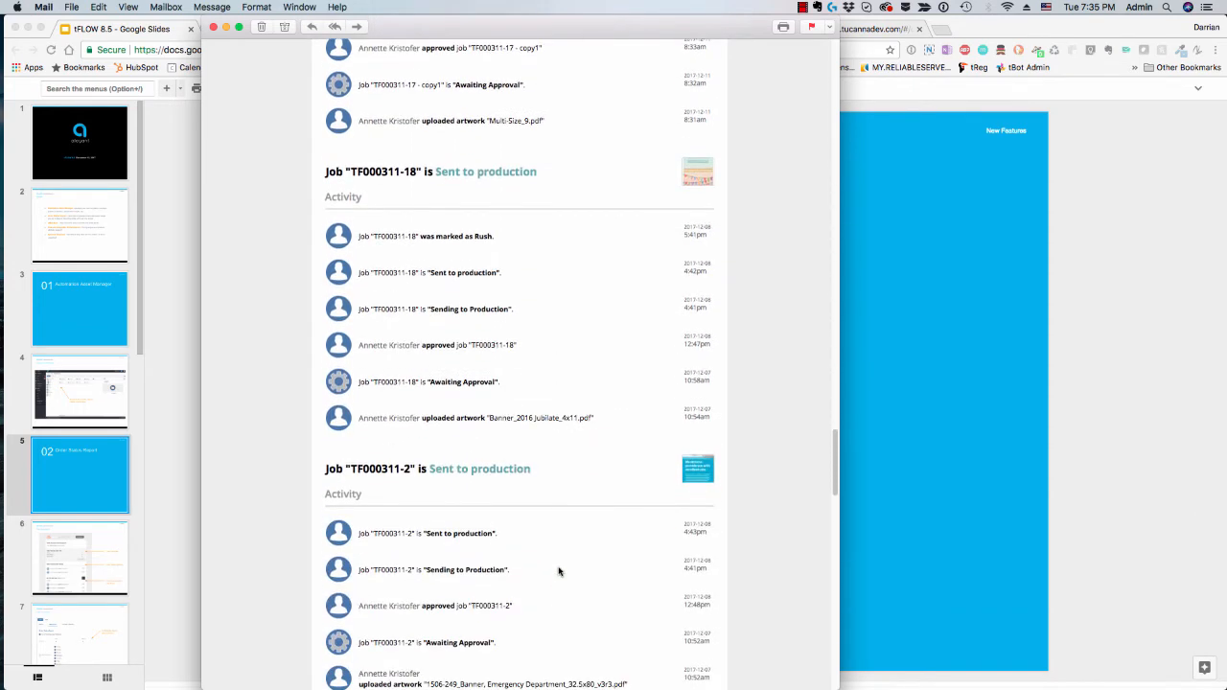
scroll(559, 571, down, 15)
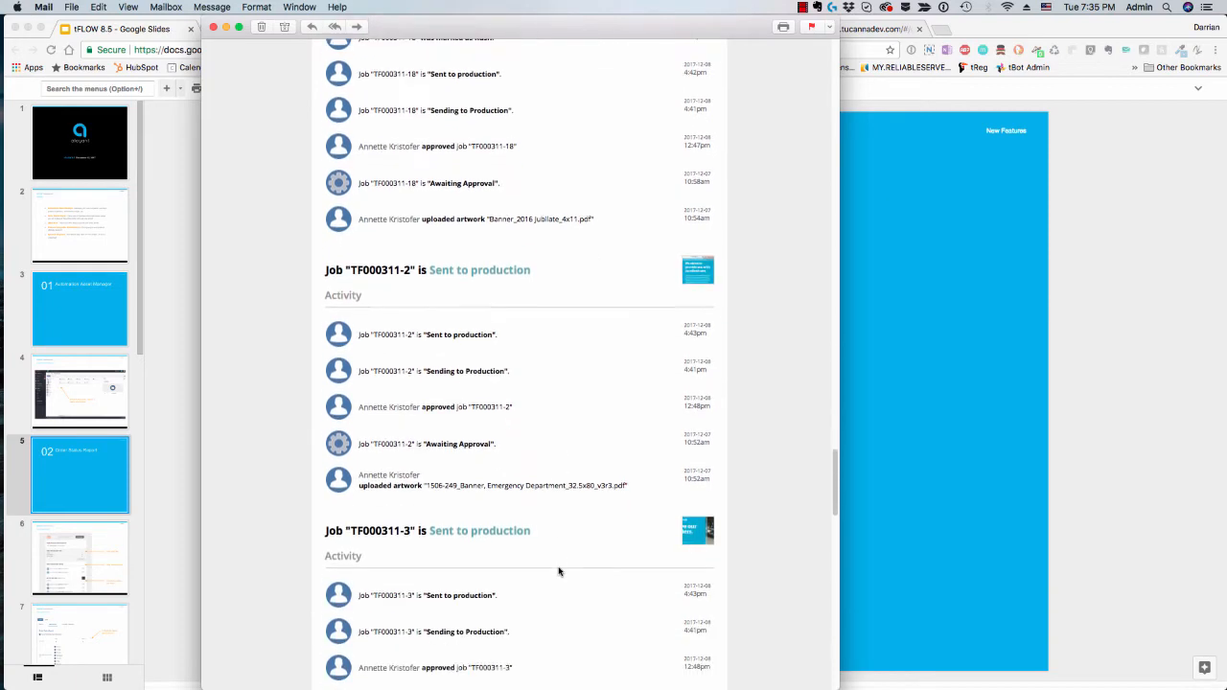
scroll(558, 571, down, 11)
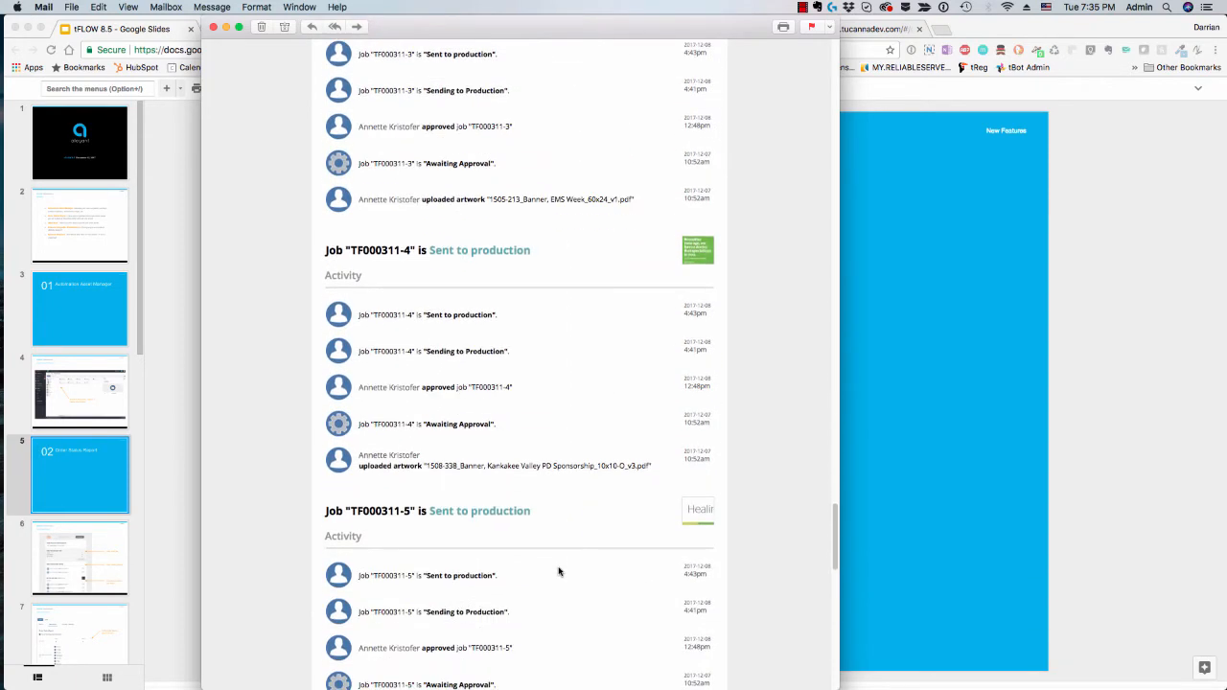
scroll(559, 571, down, 6)
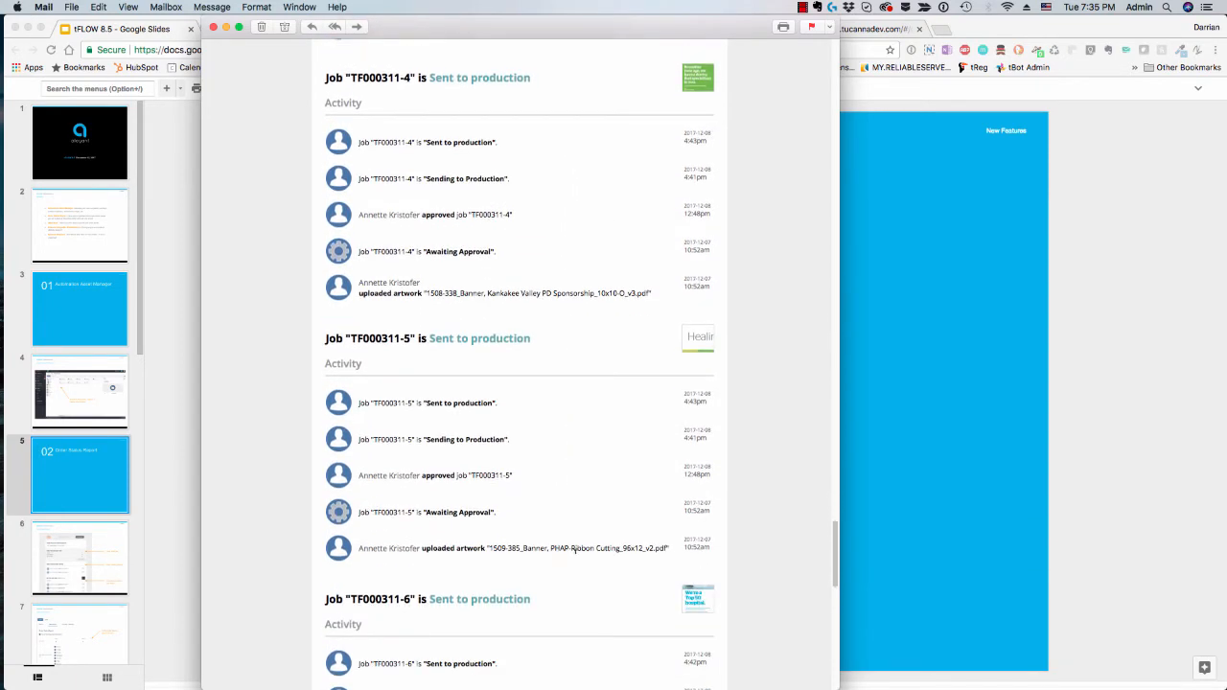
scroll(580, 540, up, 1)
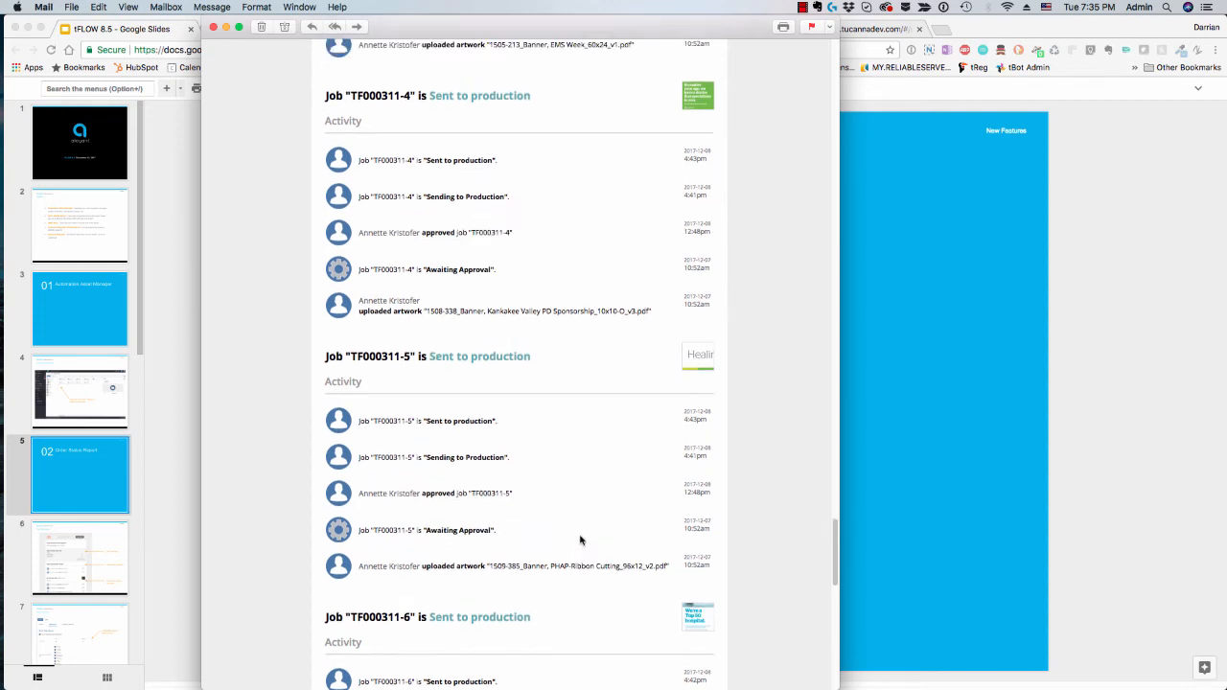
Step: Close the status report e-mail and open the signed-in account's profile settings in tFLOW
click(214, 27)
click(277, 28)
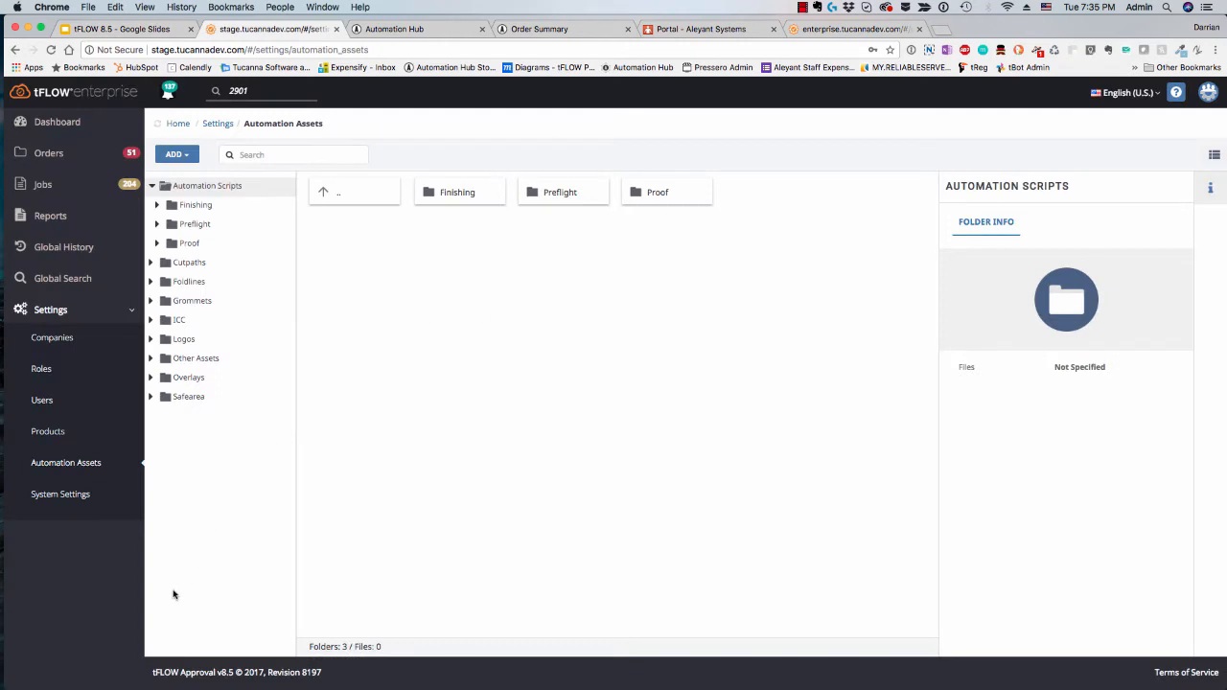
click(1207, 92)
click(1145, 170)
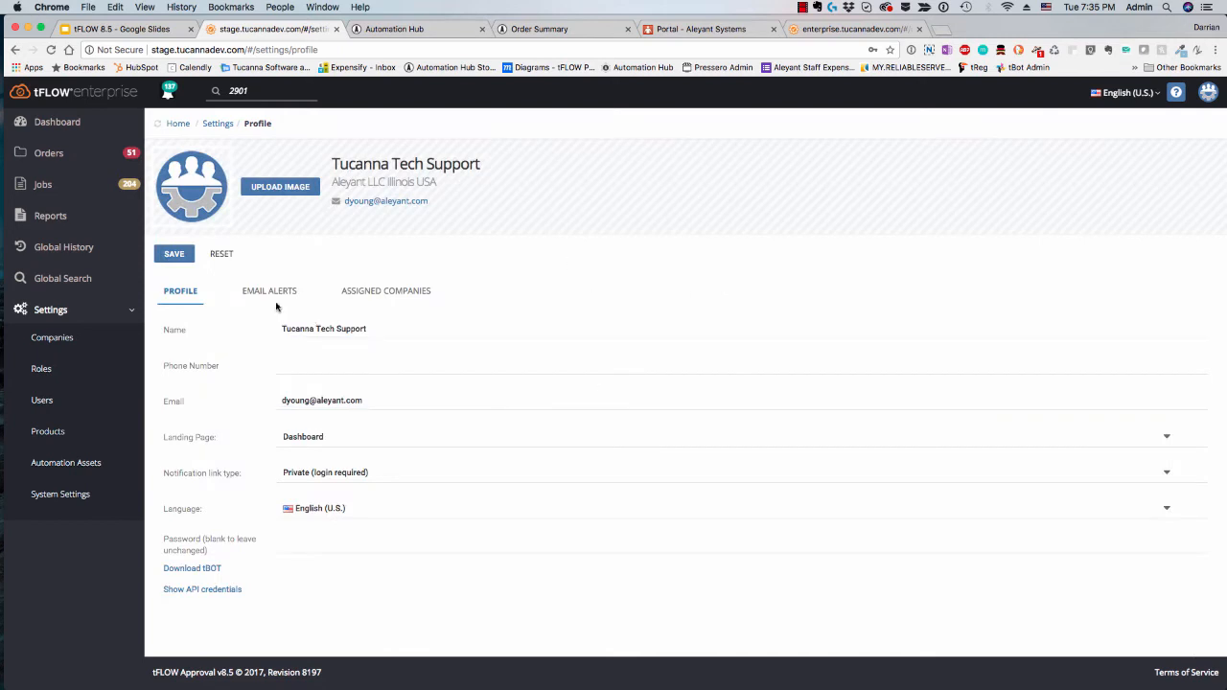
Step: Open the account's e-mail alert settings and switch the Order Status Report notifications off and back on
click(265, 292)
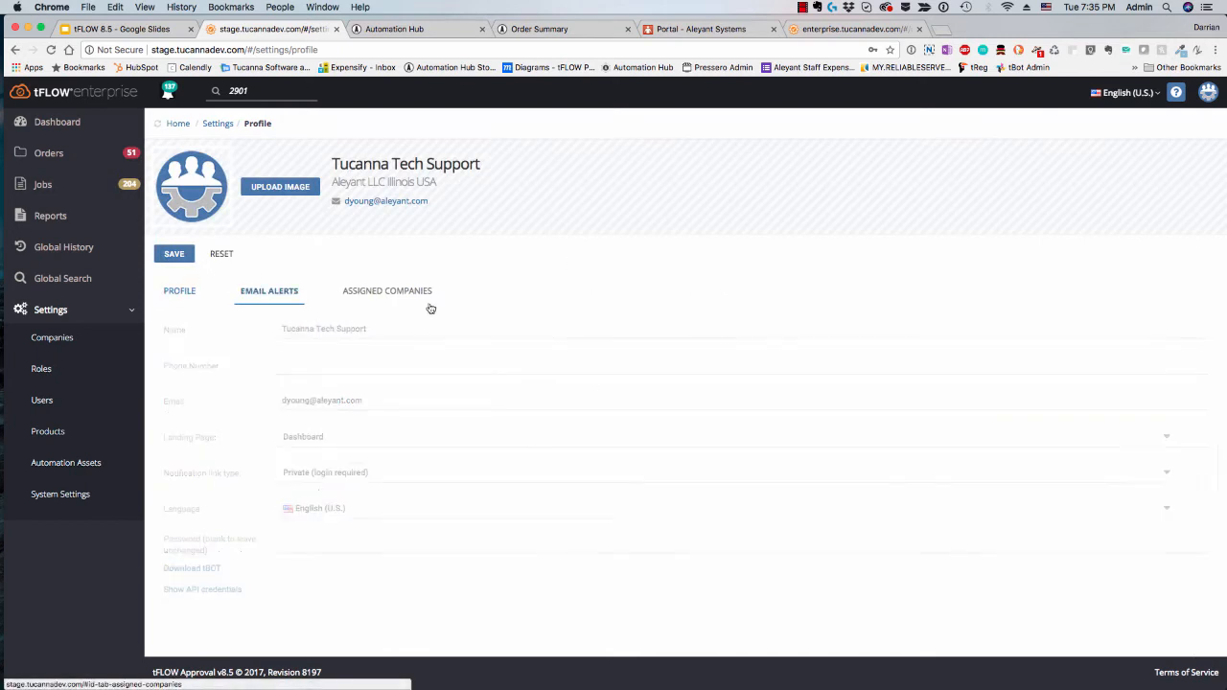
click(534, 446)
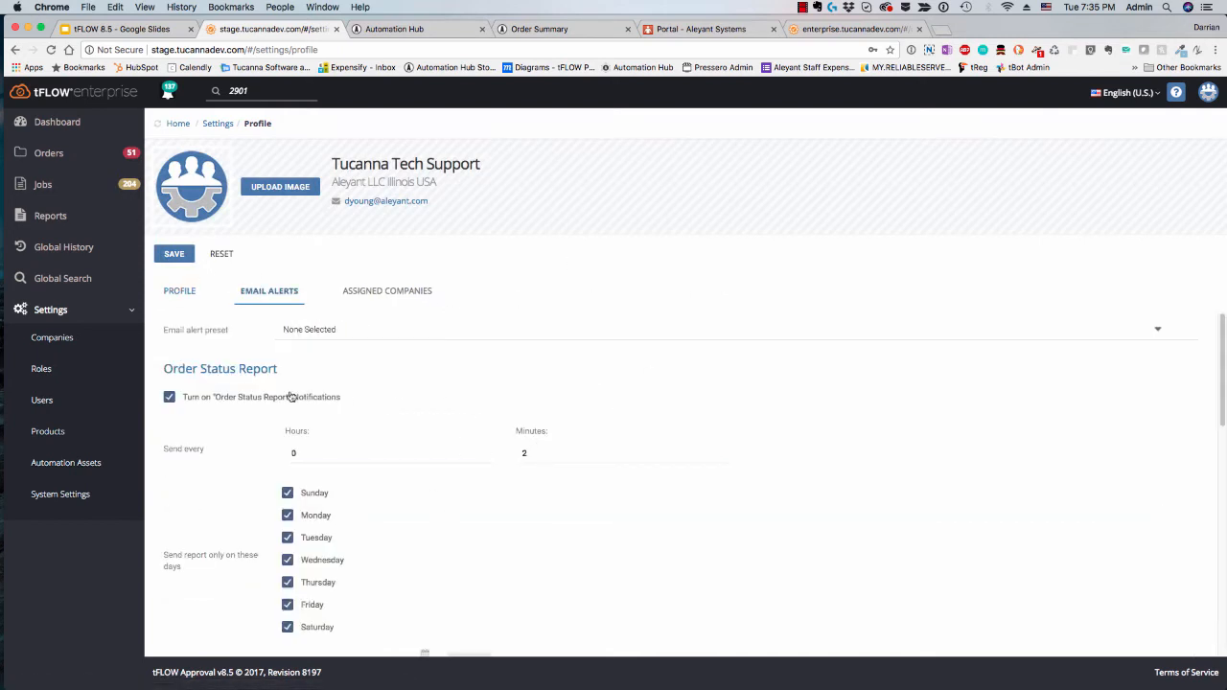
click(170, 399)
click(170, 398)
scroll(431, 403, down, 1)
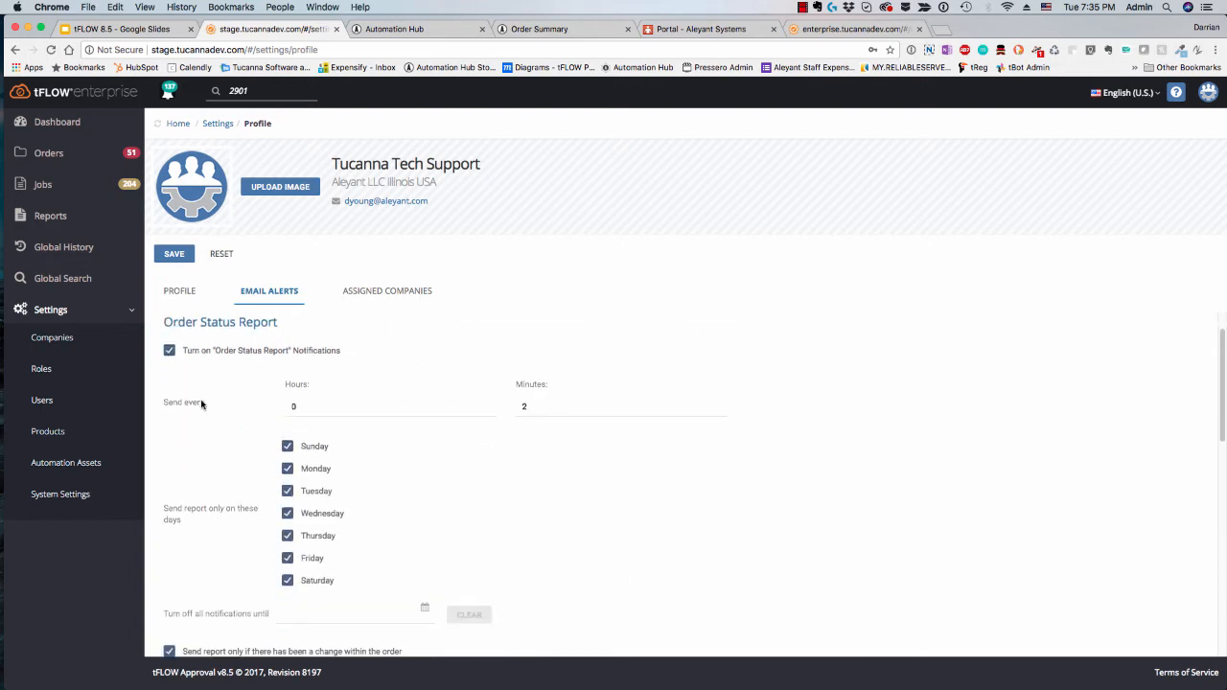
Step: Check the hours and minutes that define how often the Order Status Report is sent
drag(310, 406, 268, 409)
click(518, 408)
double_click(525, 406)
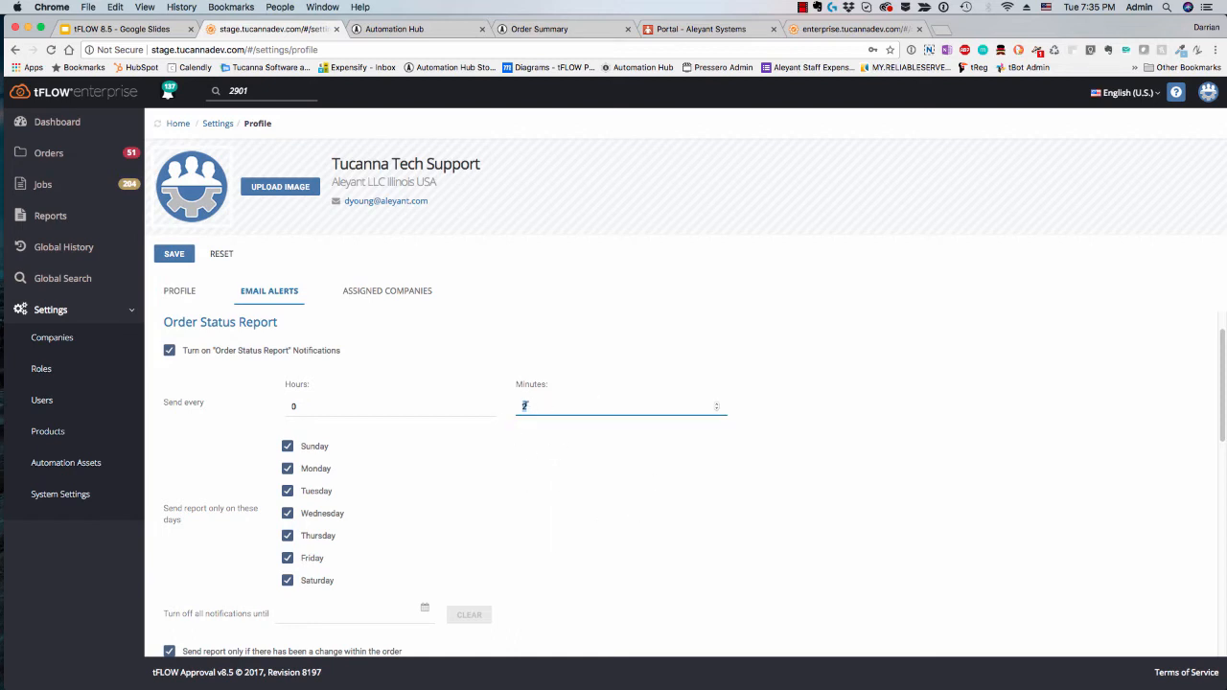
Step: Toggle the option that sends the report only if there has been a change within the order, leaving it enabled
scroll(537, 515, down, 3)
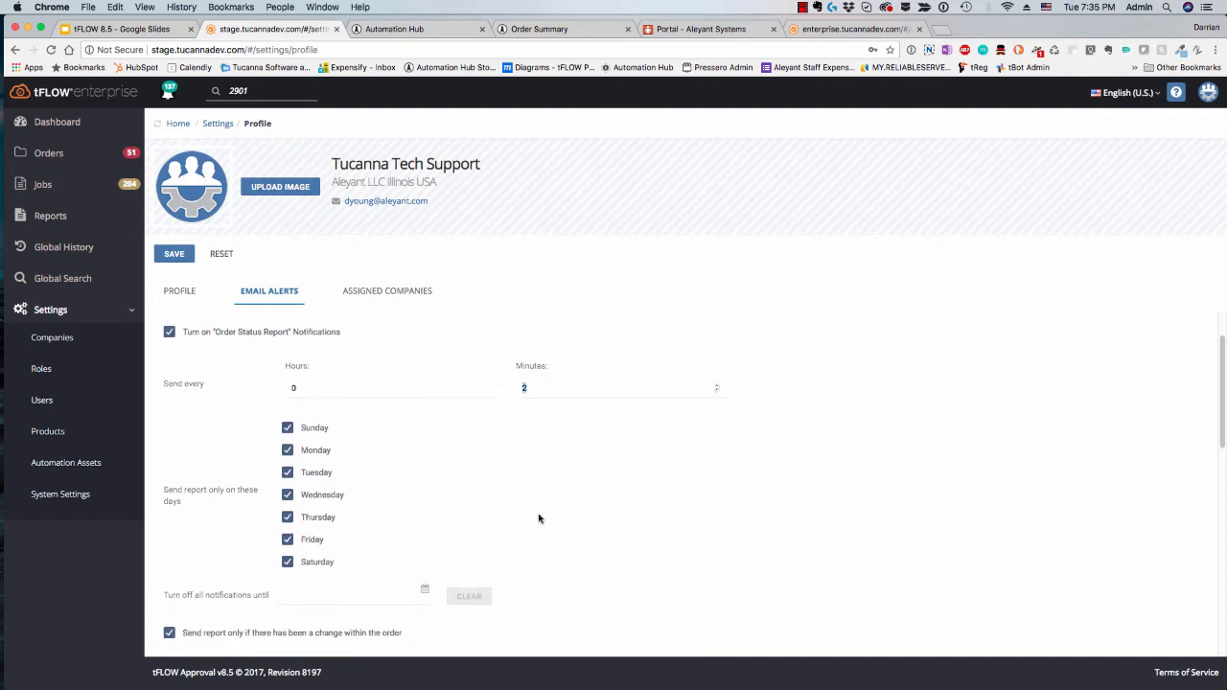
click(169, 587)
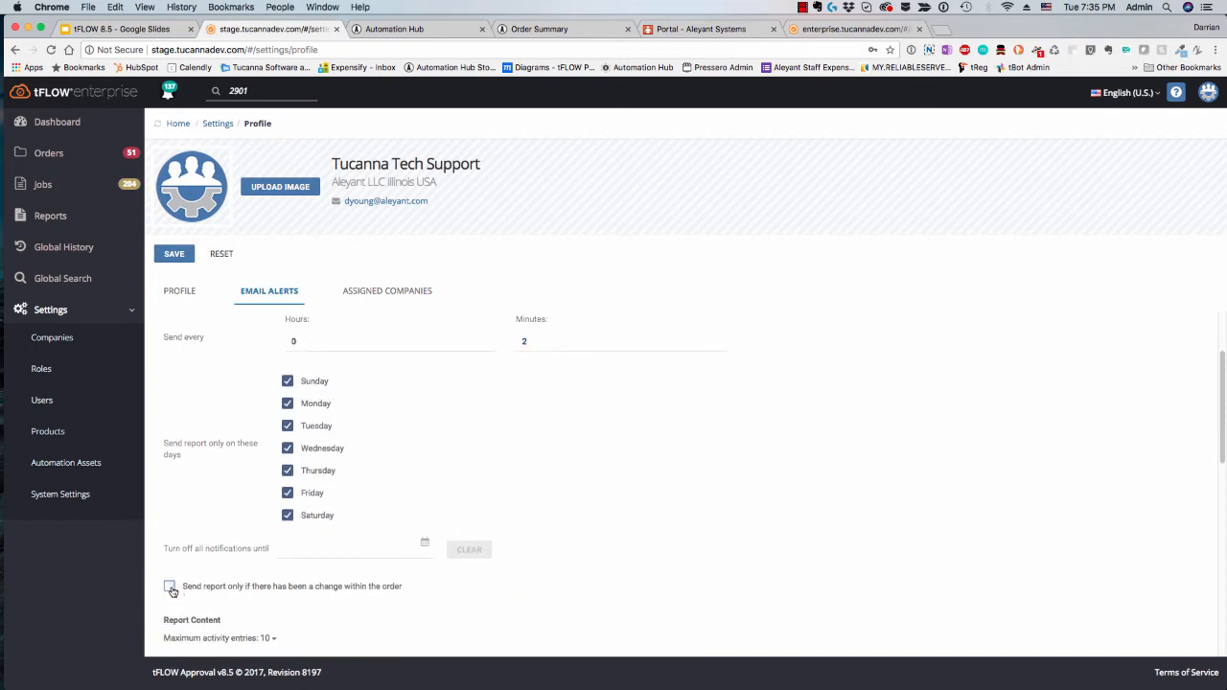
click(170, 586)
click(541, 338)
click(170, 587)
Step: Exclude Sunday and Saturday from the days on which the Order Status Report is sent
scroll(477, 565, up, 1)
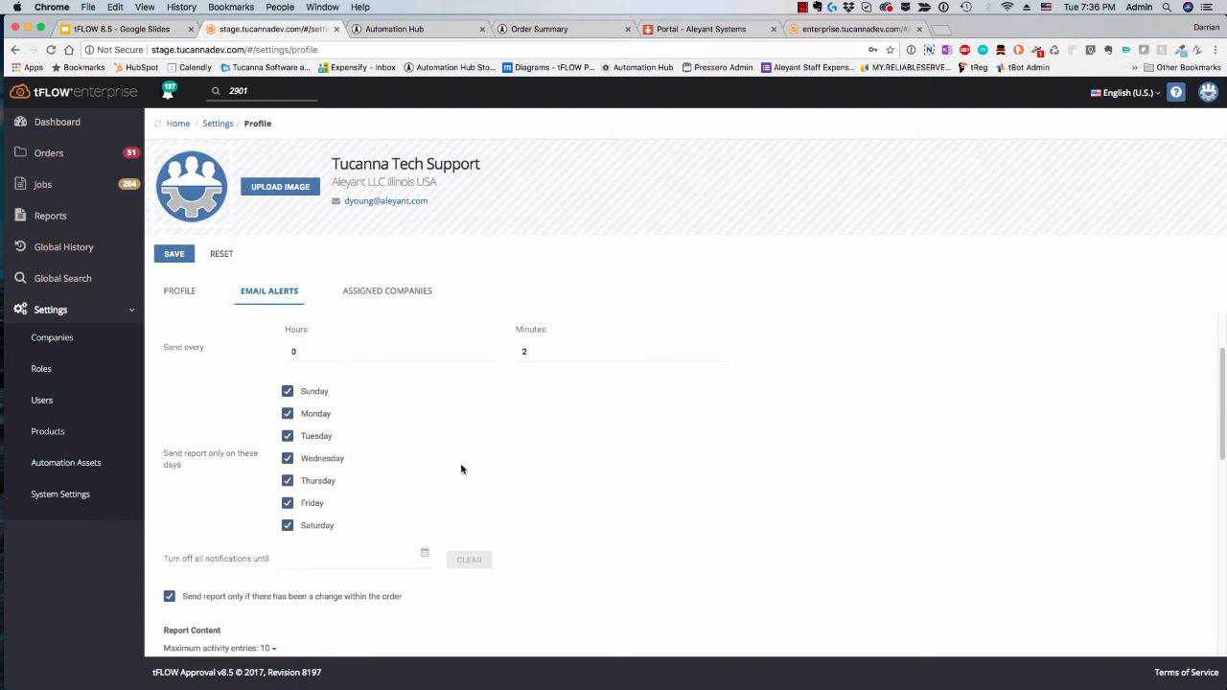
scroll(485, 463, up, 3)
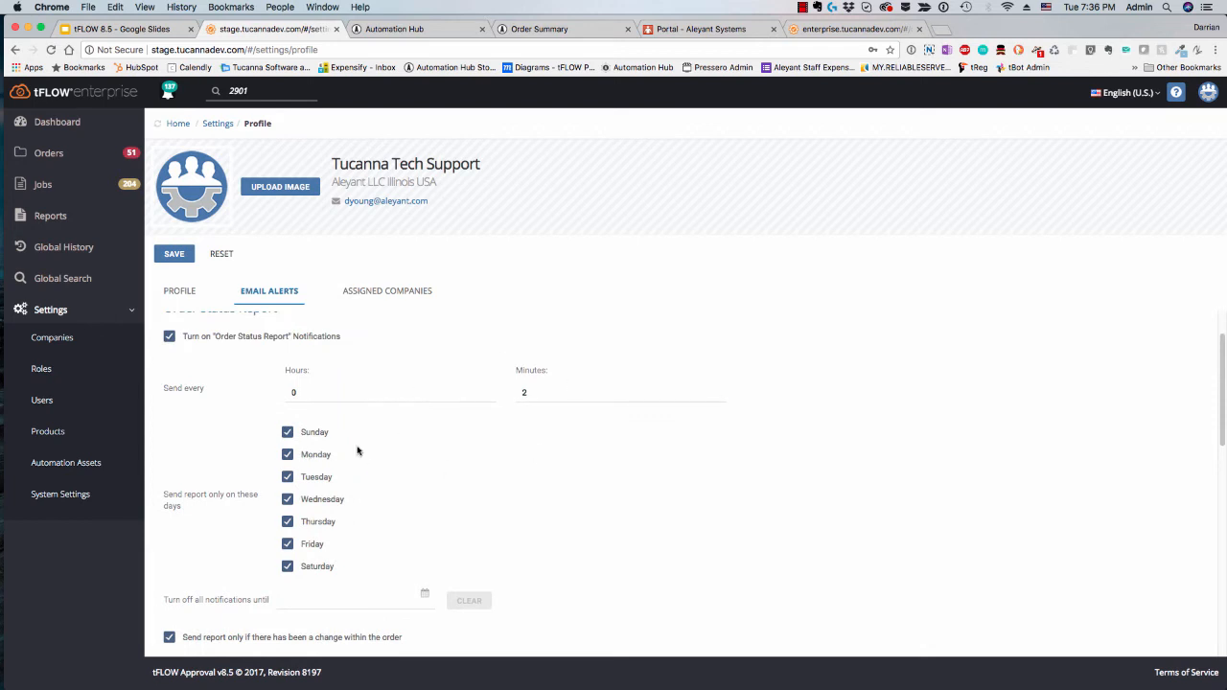
click(287, 432)
click(288, 566)
Step: Try turning off all notifications until 12/20/2017, and clear that date again
click(301, 598)
click(424, 593)
click(352, 545)
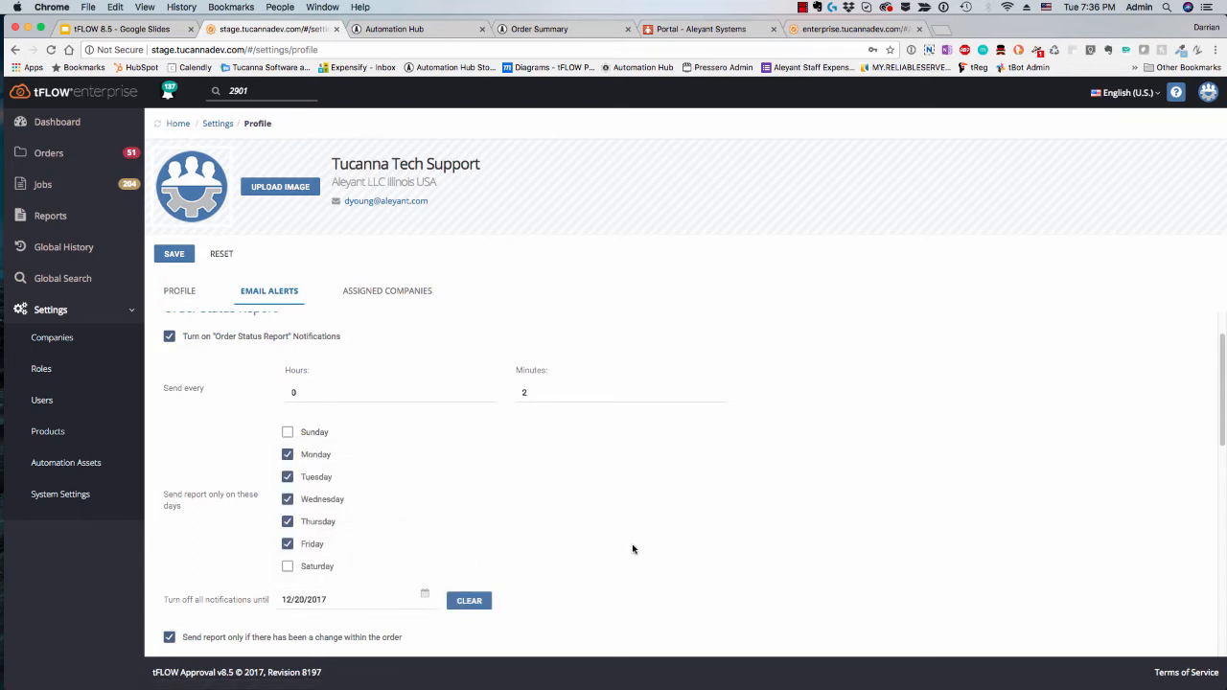
click(468, 600)
Step: Look at the report content options, including the maximum activity entries and the choice to only include jobs which have updates
scroll(597, 580, down, 3)
scroll(592, 555, down, 2)
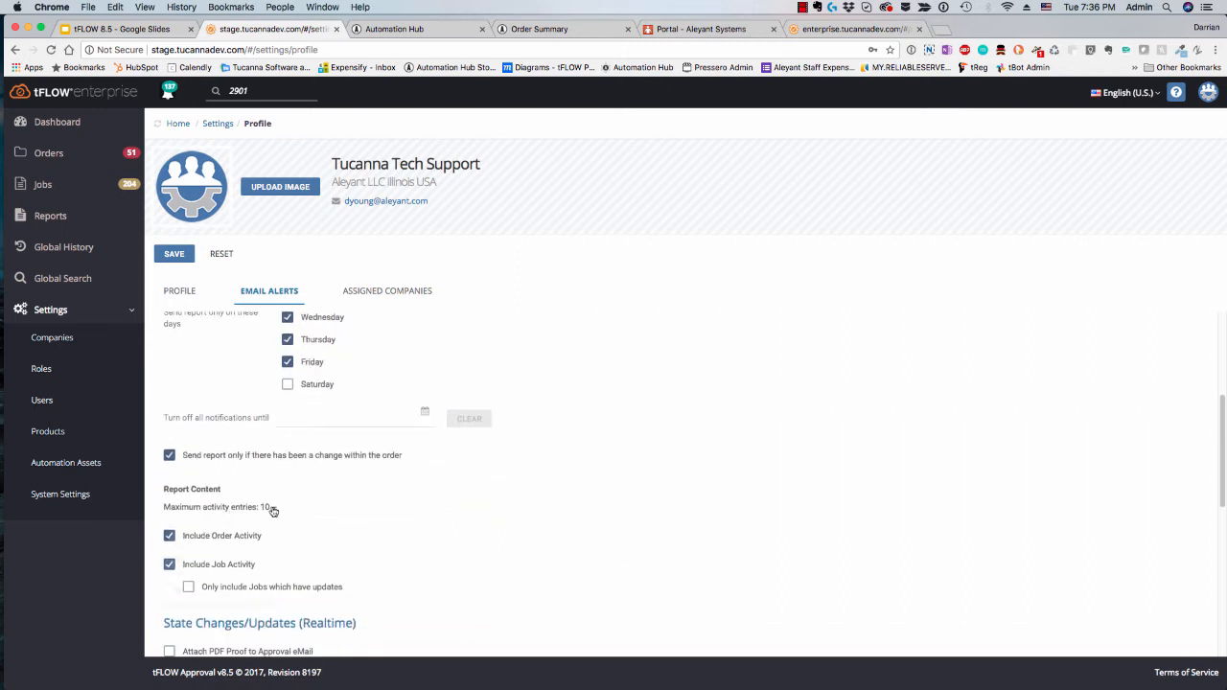
click(271, 507)
click(438, 518)
click(191, 589)
click(190, 591)
Step: Switch to the tFLOW 8.5 presentation in Google Slides and show the eMail Alerts section slide
click(95, 33)
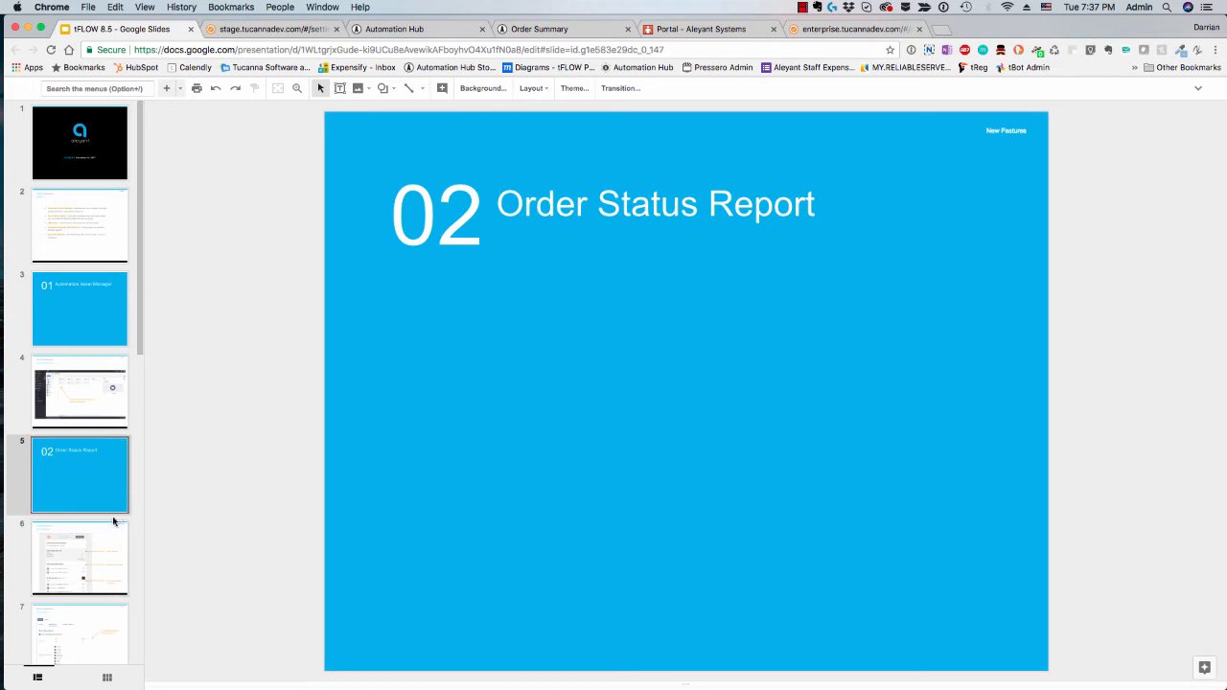
scroll(106, 508, down, 1)
scroll(104, 502, down, 6)
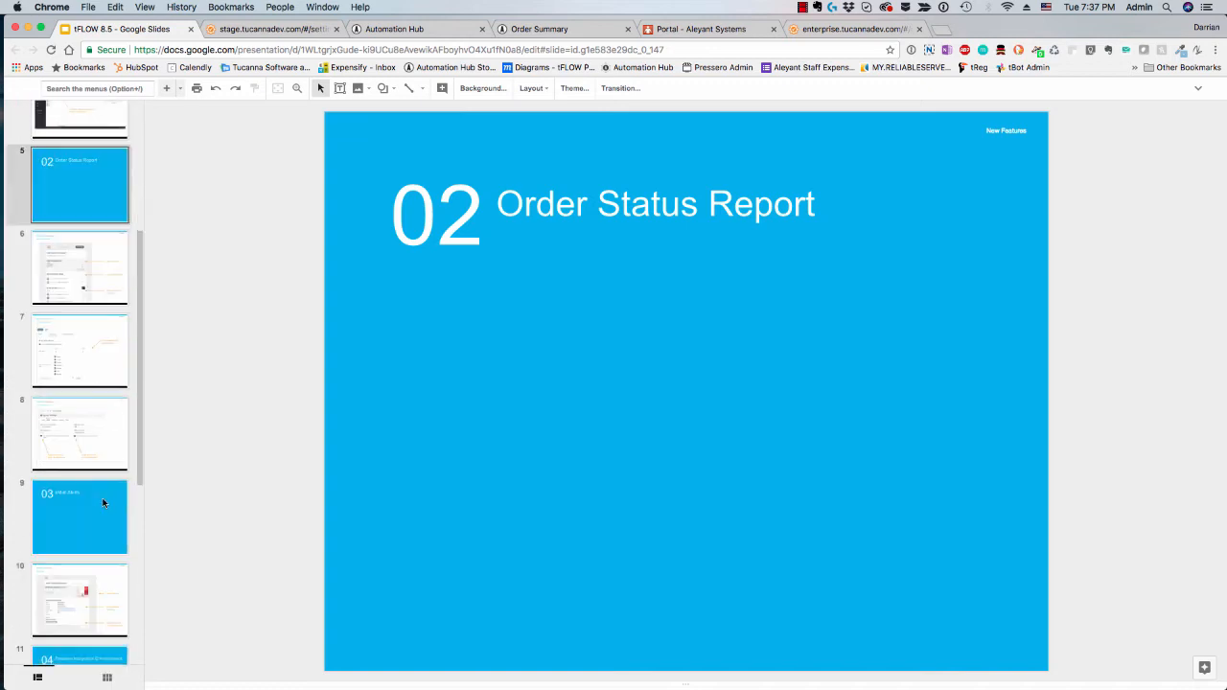
click(92, 514)
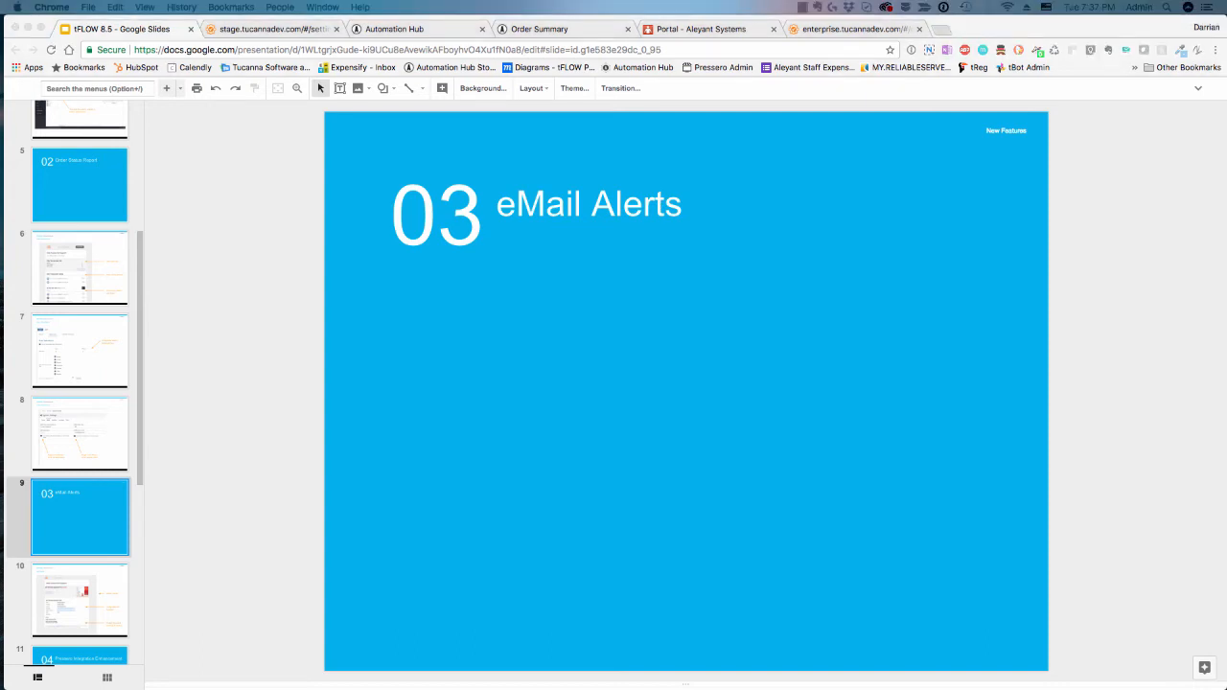
Step: Bring up the On Hold alert for job "One step approval-3" in Mail and examine its greeting, job status and job info
drag(1226, 383, 613, 17)
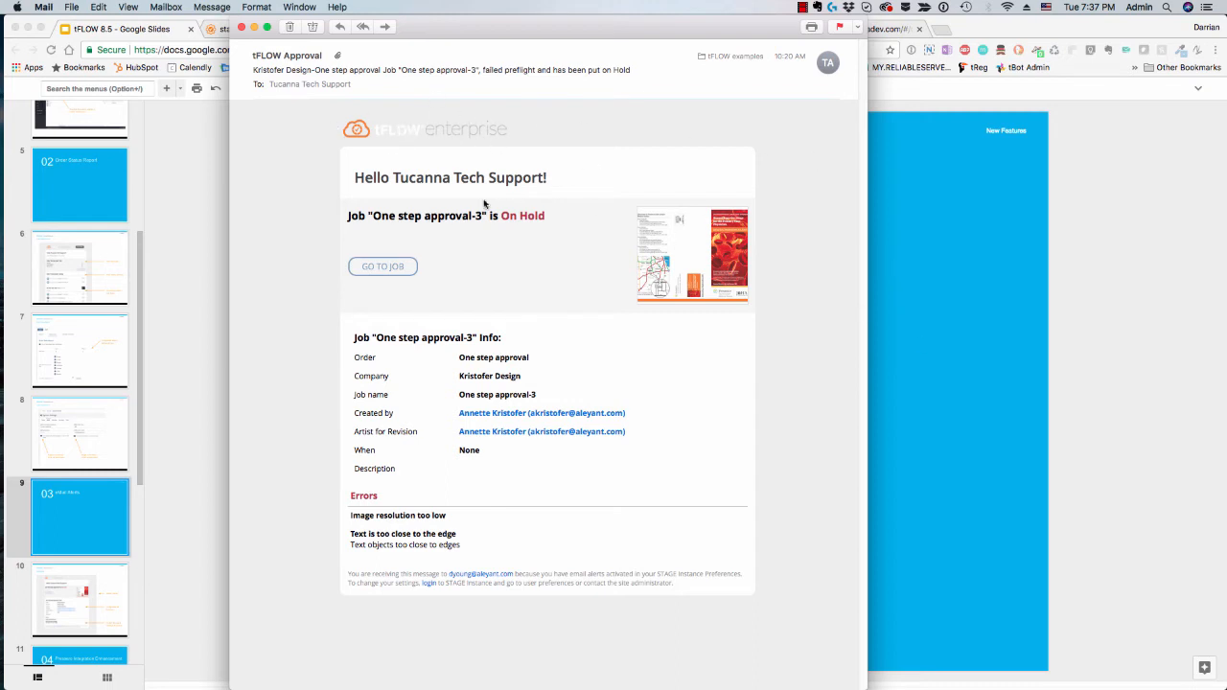
drag(553, 180, 381, 177)
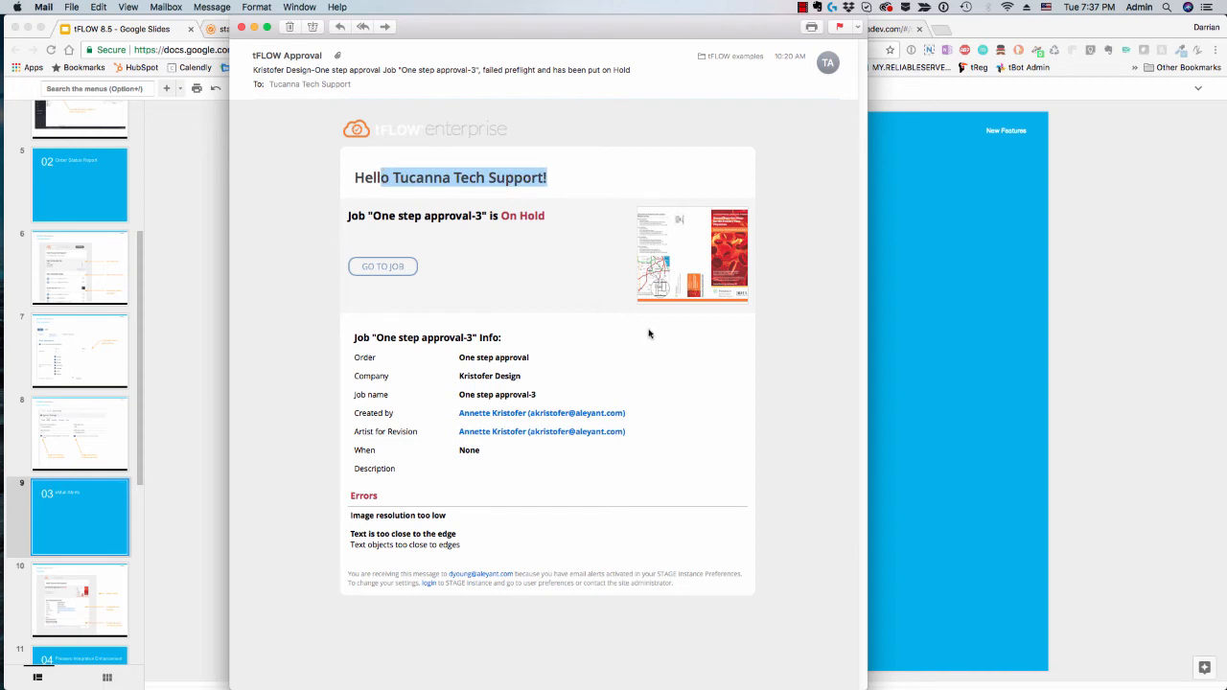
click(714, 323)
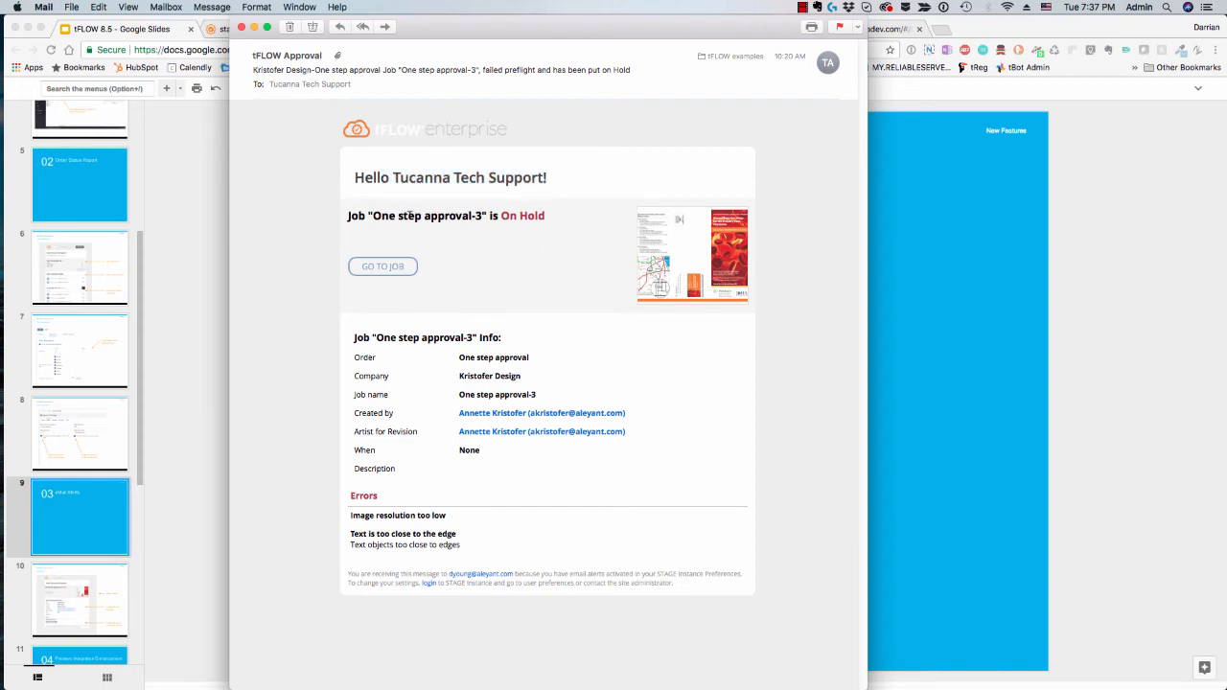
drag(399, 215, 529, 217)
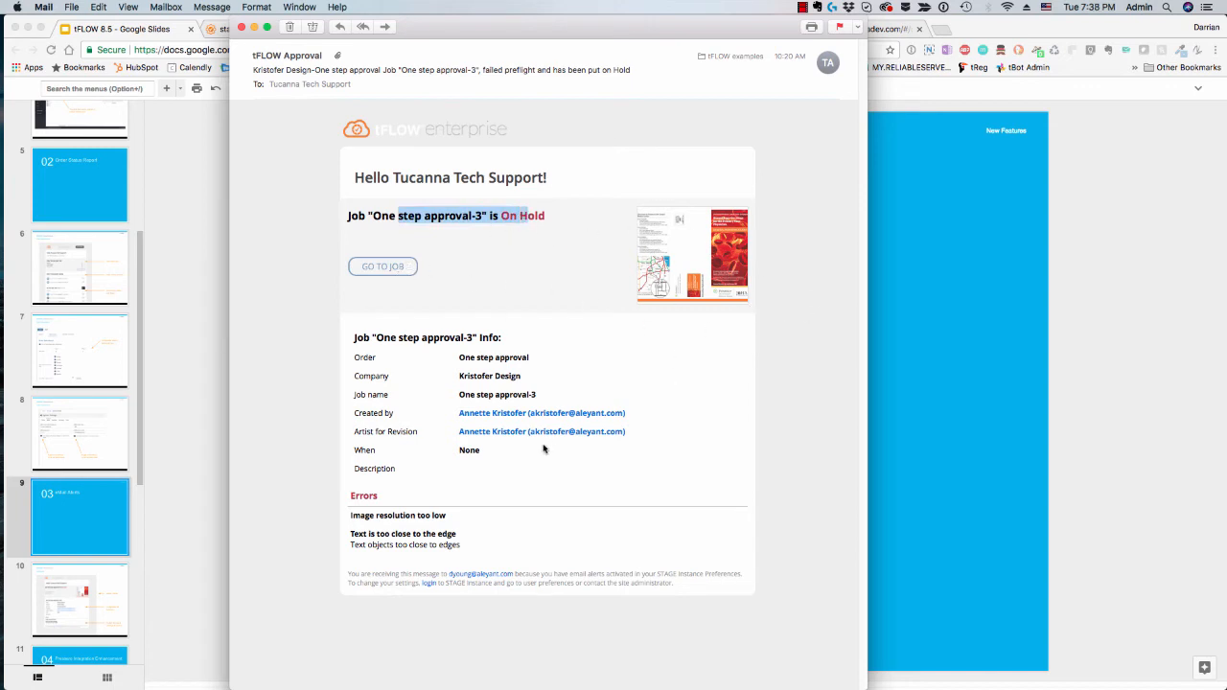
drag(578, 465, 343, 358)
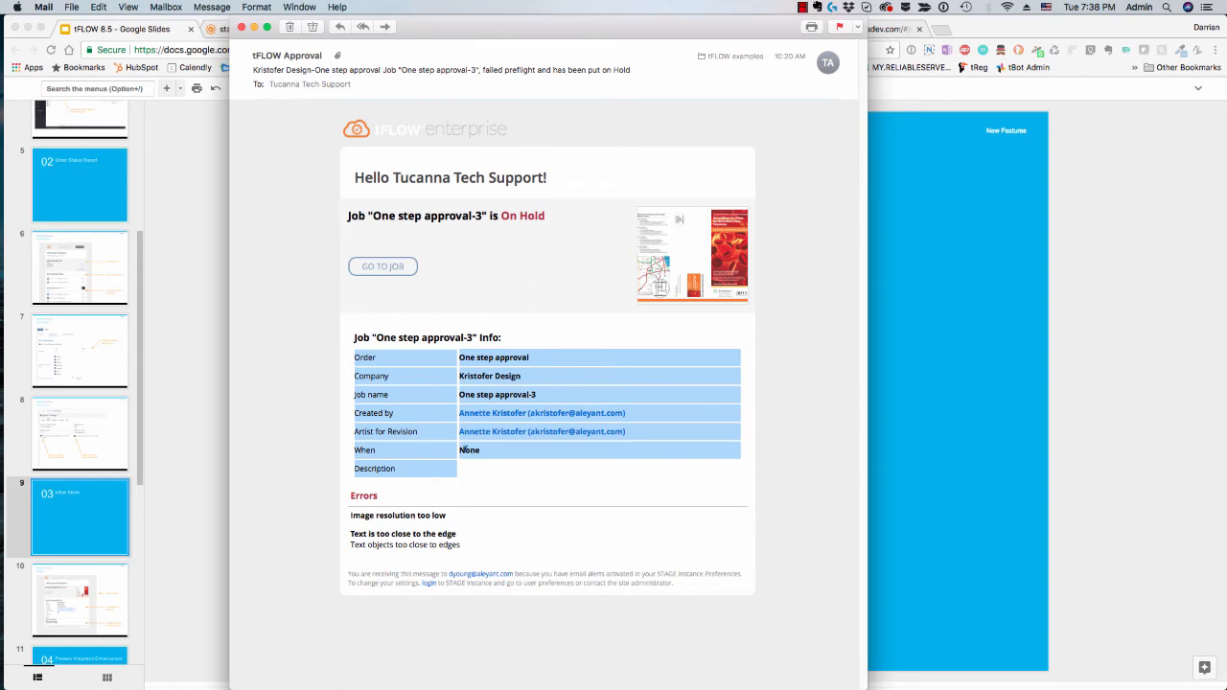
click(812, 482)
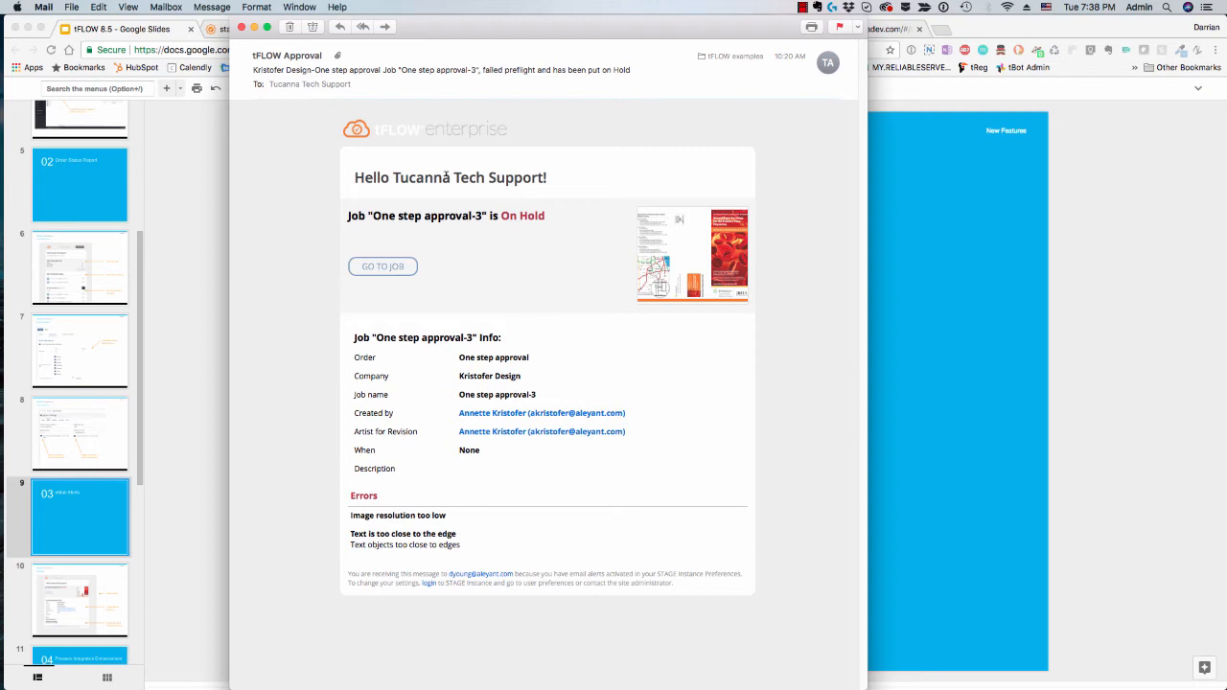
Step: Close the alert e-mail and show the Pressero Integration Enhancement section slide in the presentation
click(242, 27)
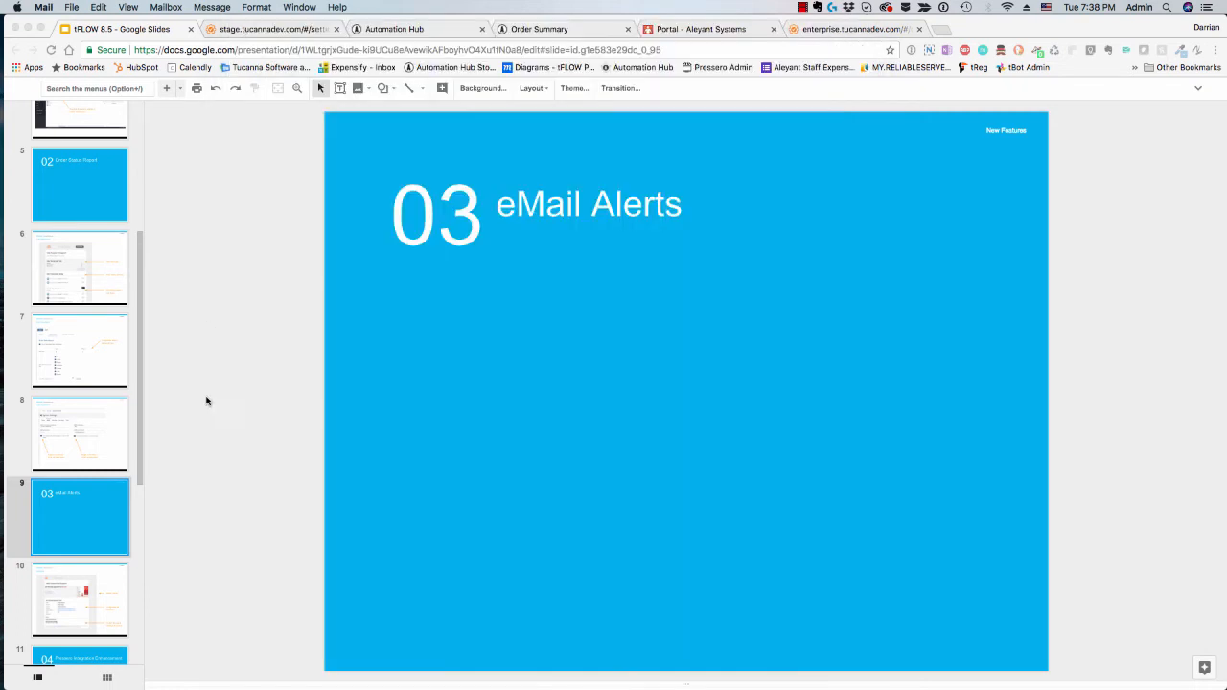
scroll(90, 498, down, 2)
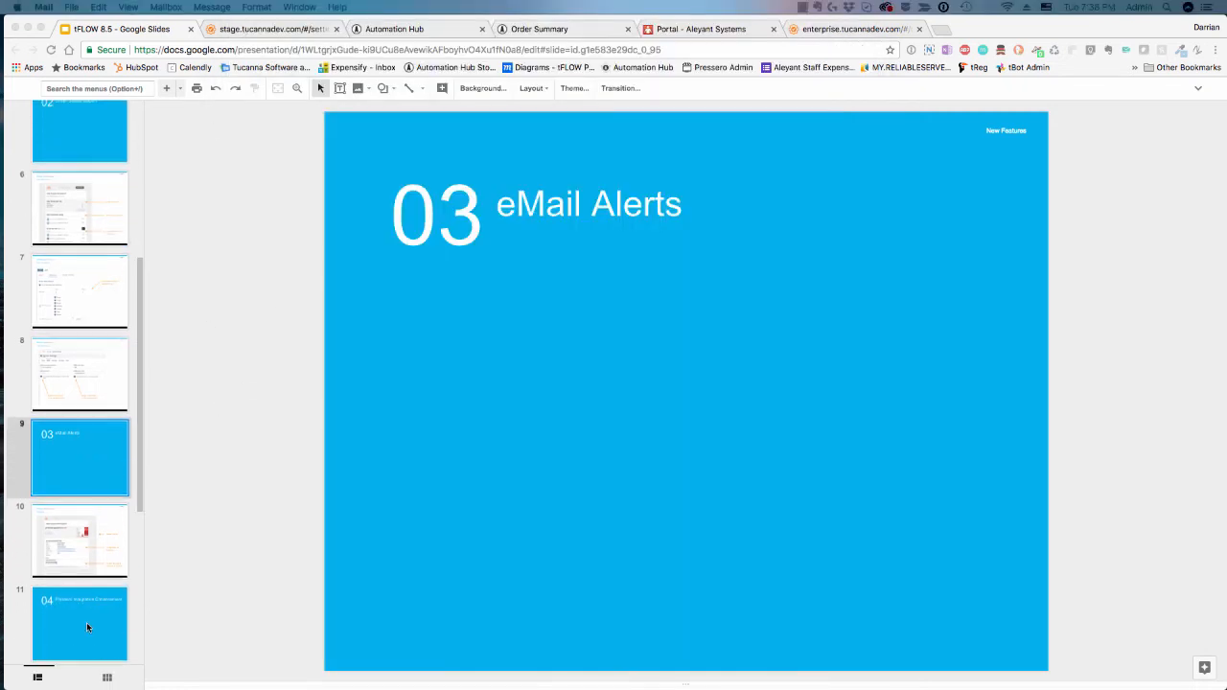
click(87, 627)
click(70, 614)
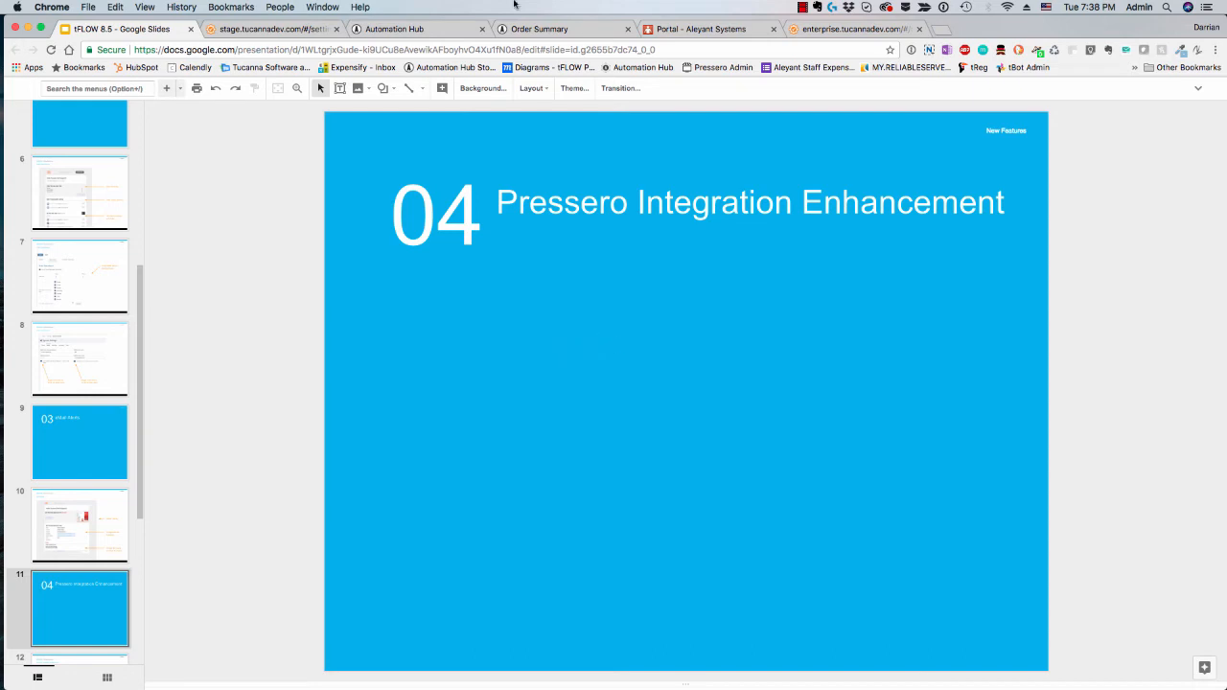
Step: Switch to the Automation Hub storefront and open the Banner product page
click(415, 30)
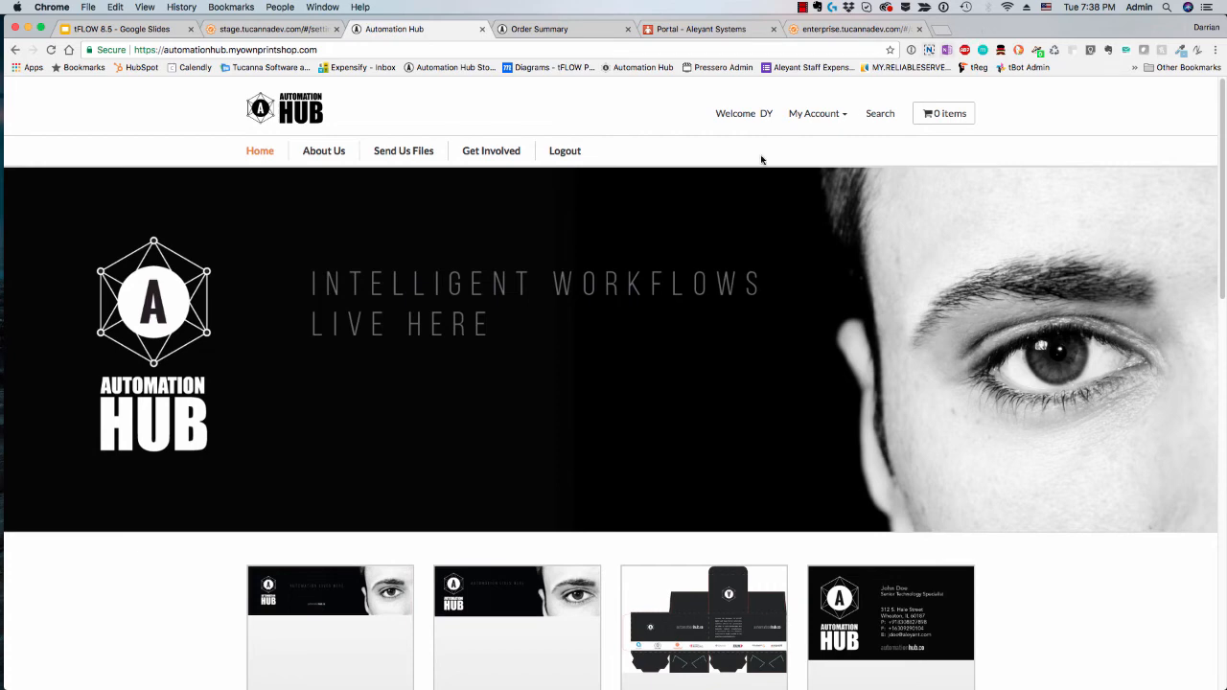
scroll(399, 447, down, 2)
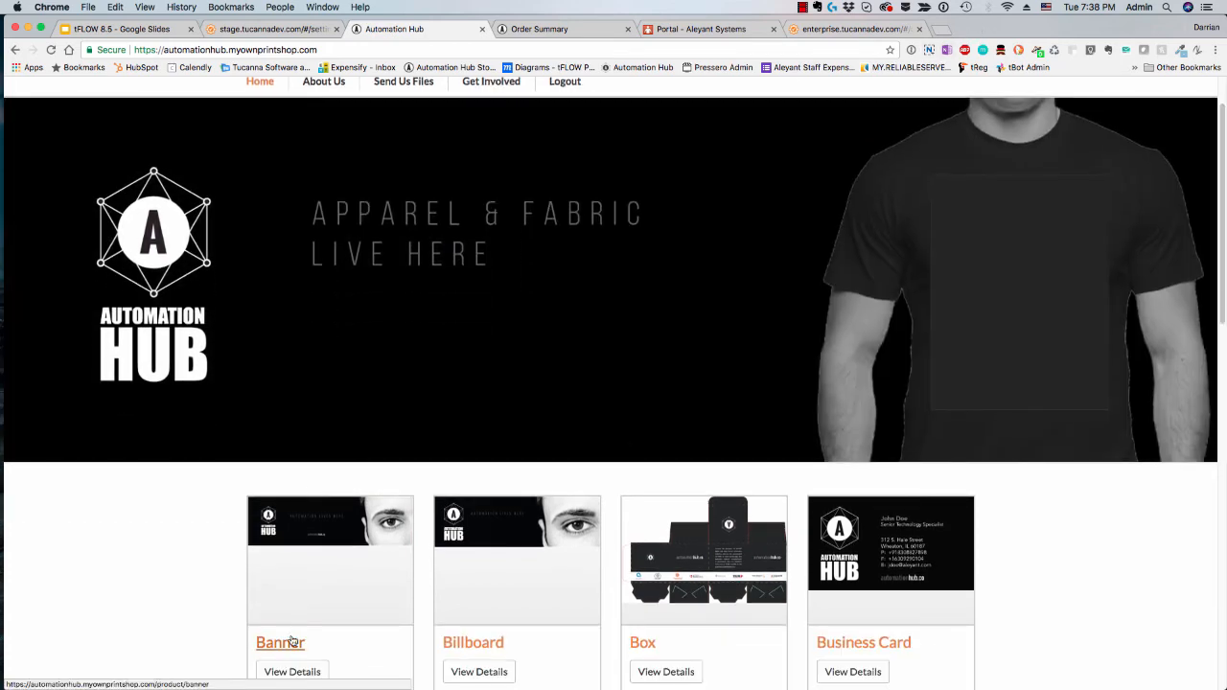
click(276, 648)
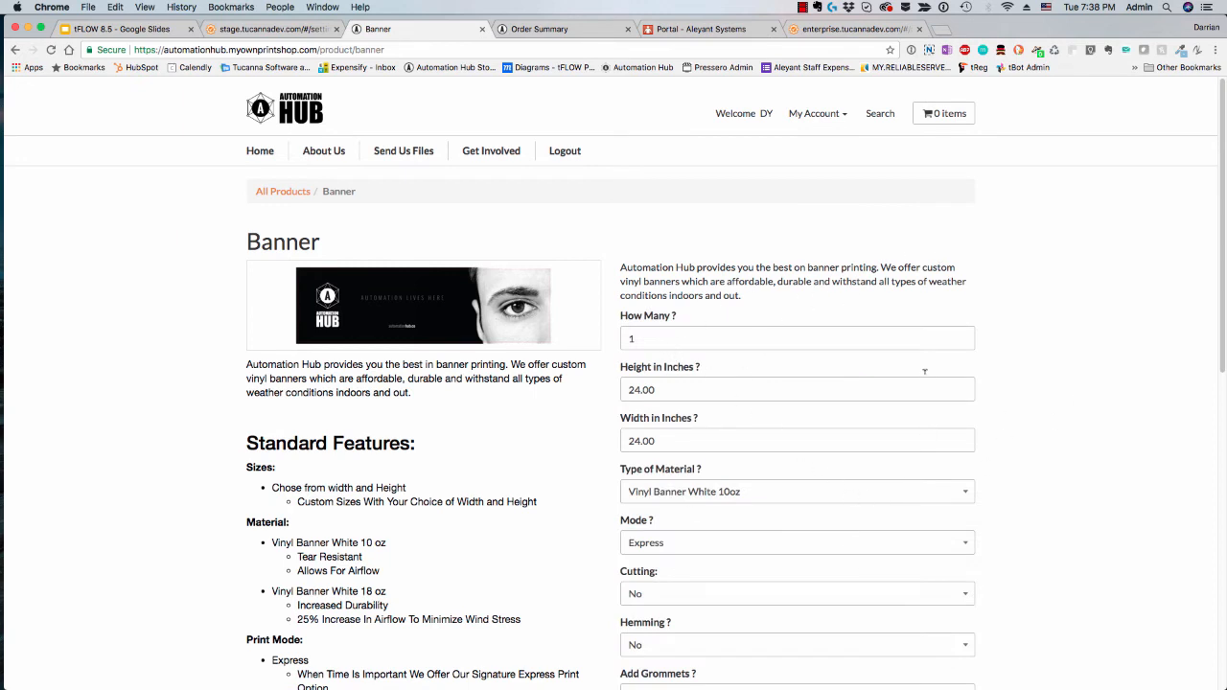
Step: Examine the banner's quantity, height and width ordering fields
scroll(1036, 424, down, 1)
drag(656, 295, 592, 298)
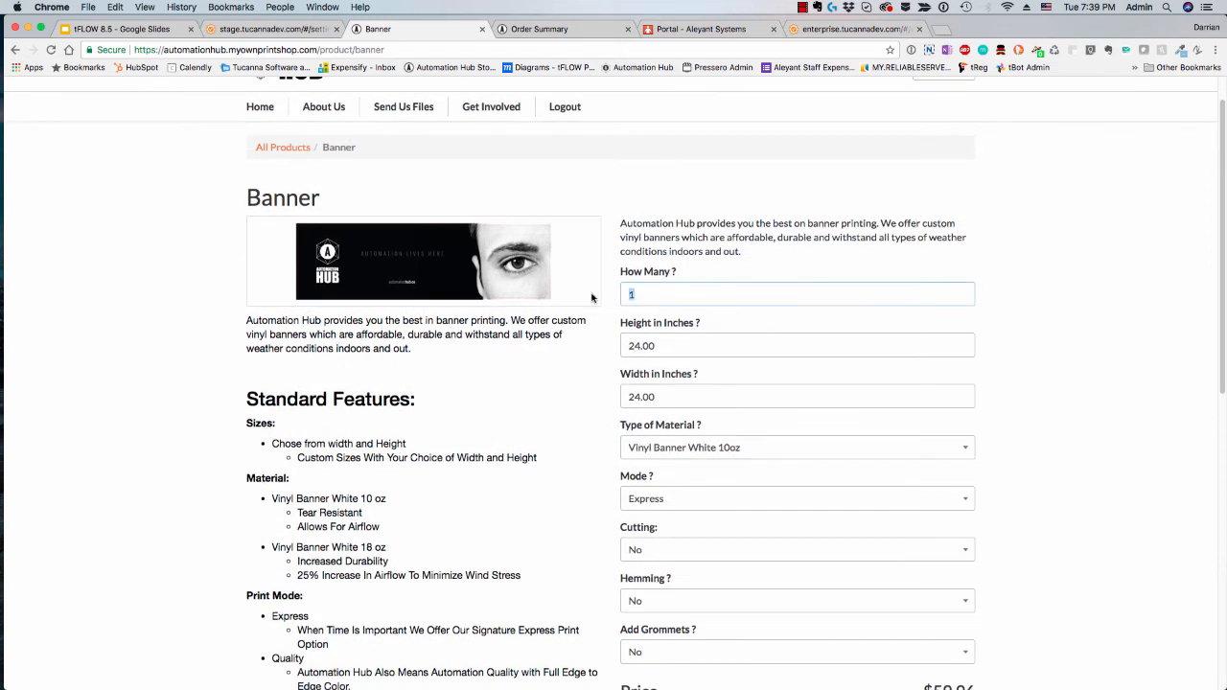
drag(706, 339, 579, 340)
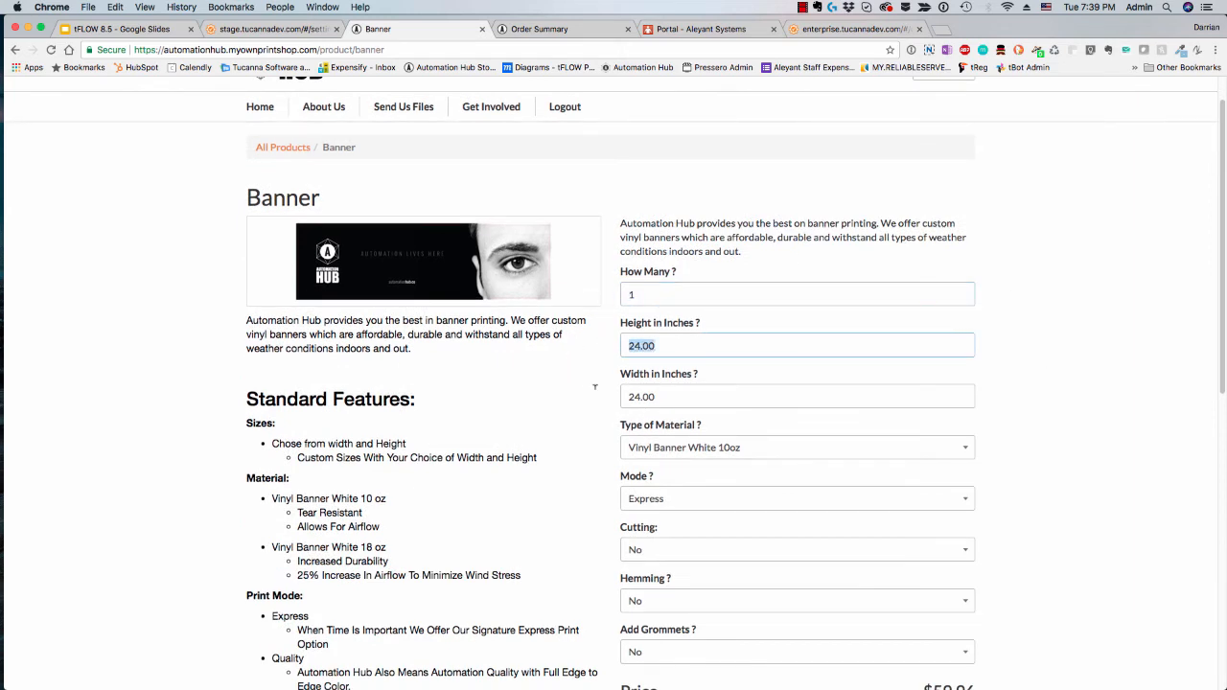
drag(664, 403, 611, 400)
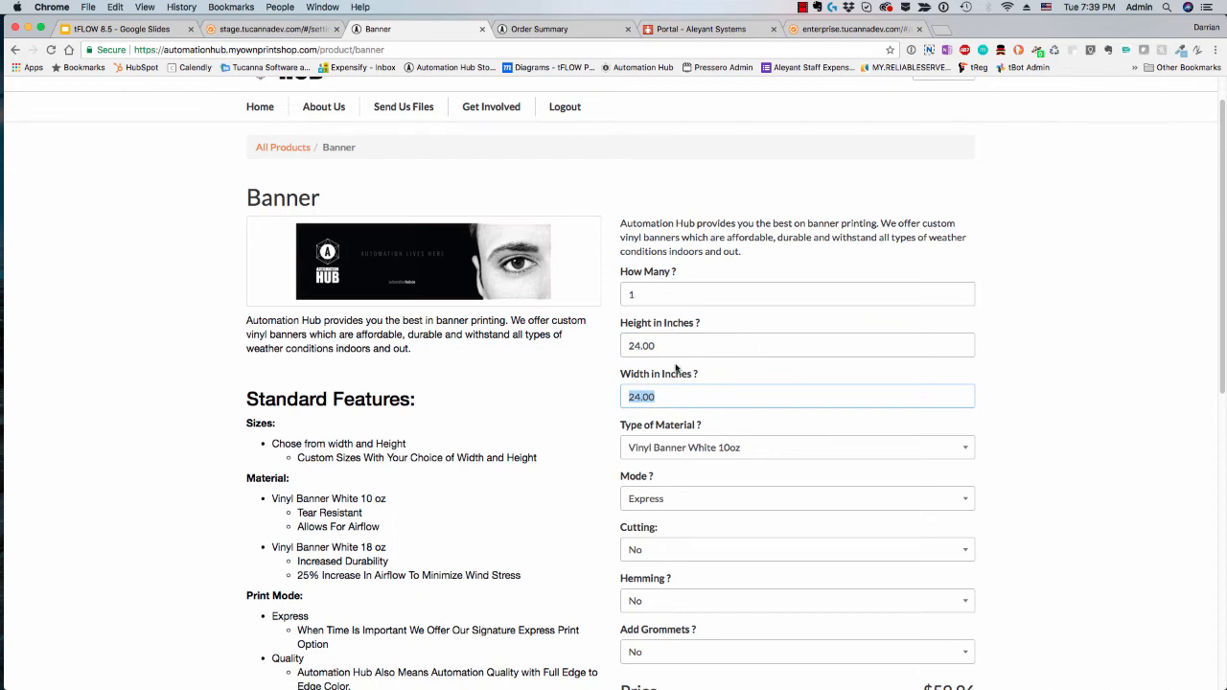
Step: Set the banner's height to 12 inches
drag(673, 346, 580, 337)
text(222)
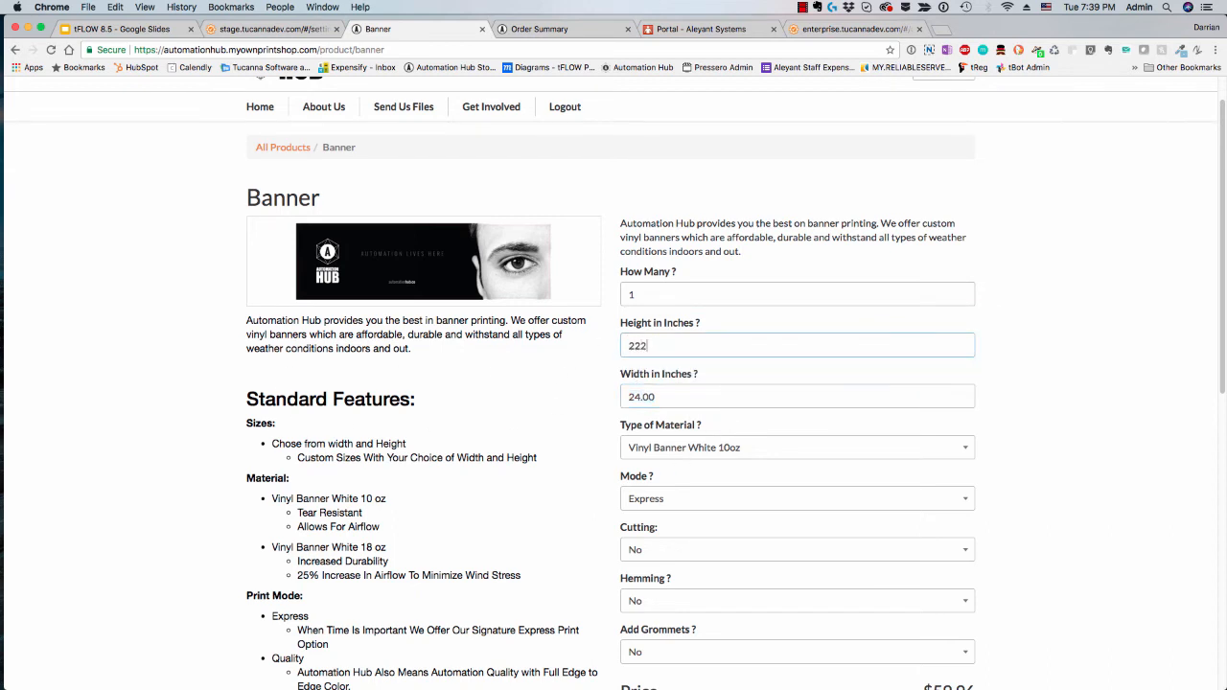
drag(659, 346, 596, 354)
text(102)
key(BackSpace)
key(BackSpace)
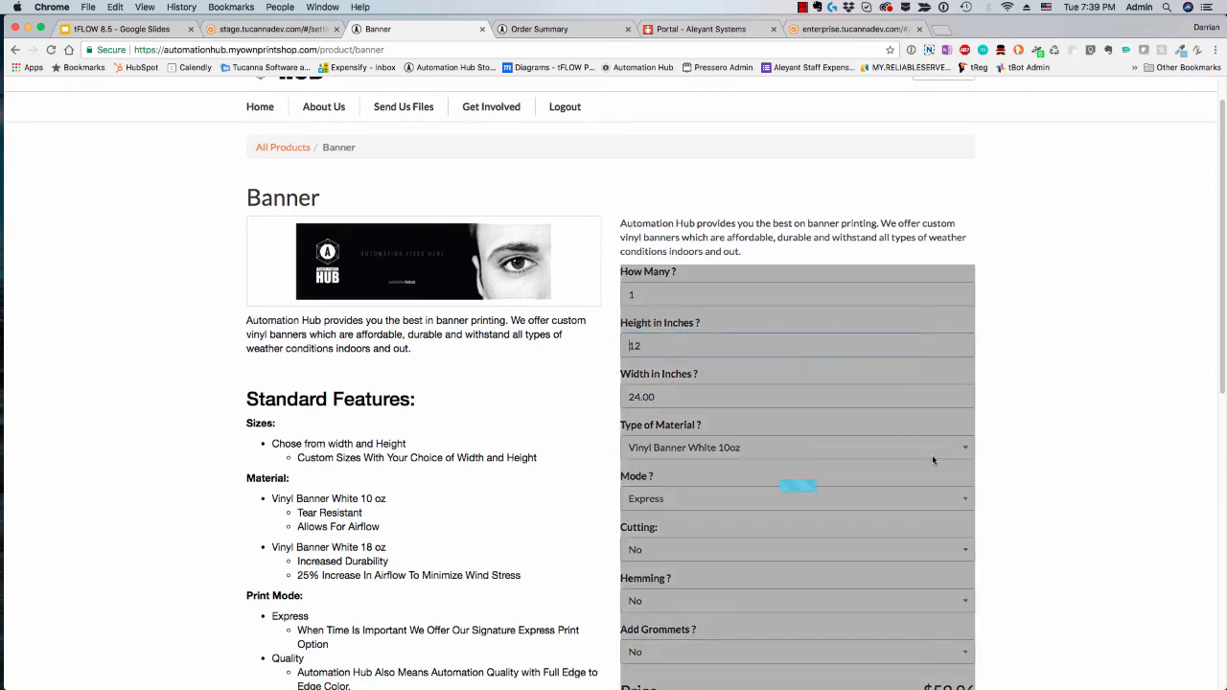
Step: Check the banner's material choices, price and file upload area, and return to its height setting
click(793, 451)
click(1090, 447)
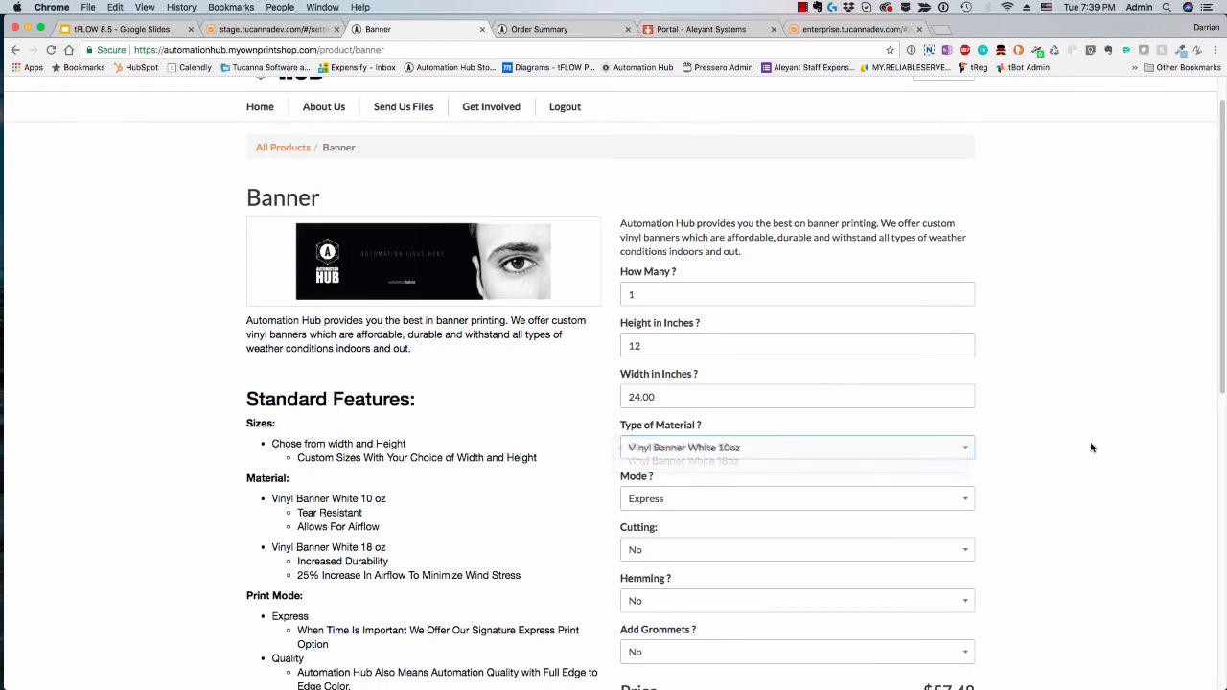
scroll(864, 565, down, 3)
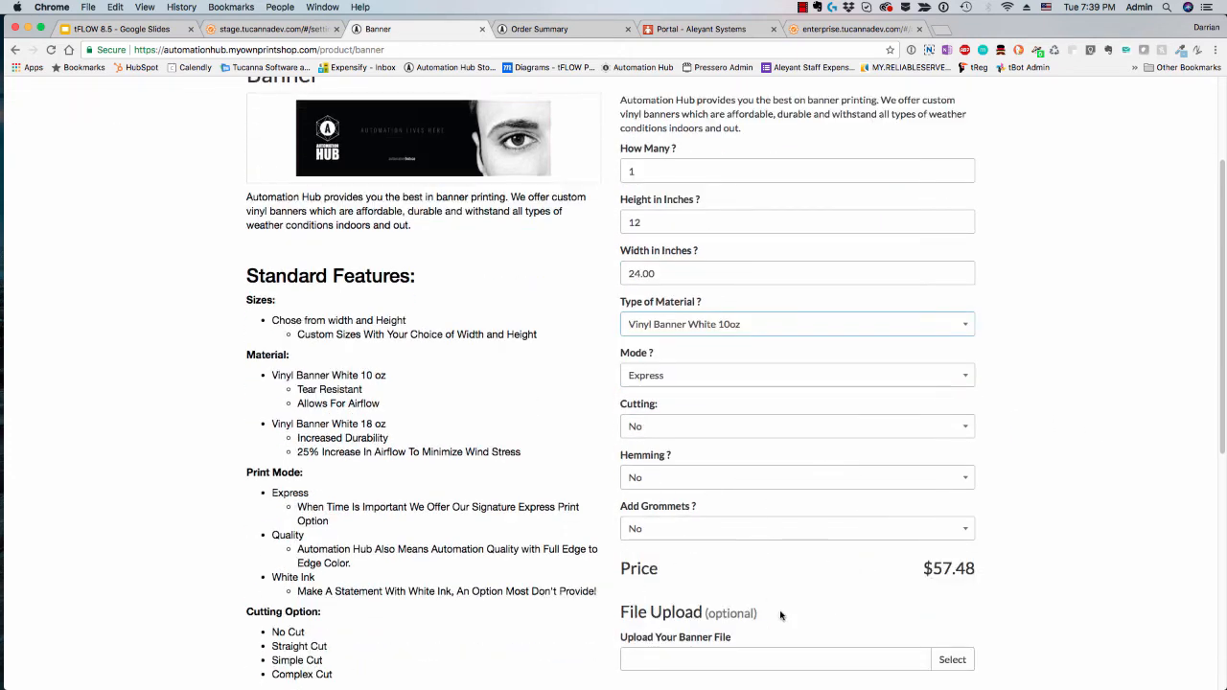
scroll(771, 268, up, 3)
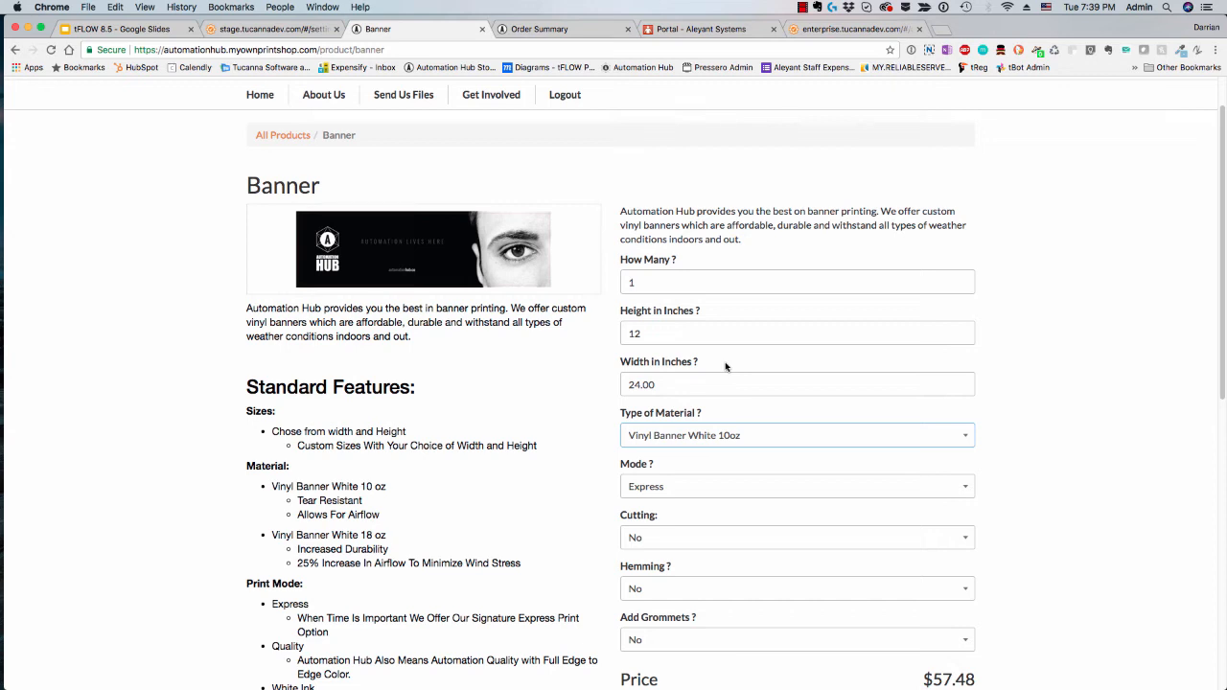
double_click(643, 332)
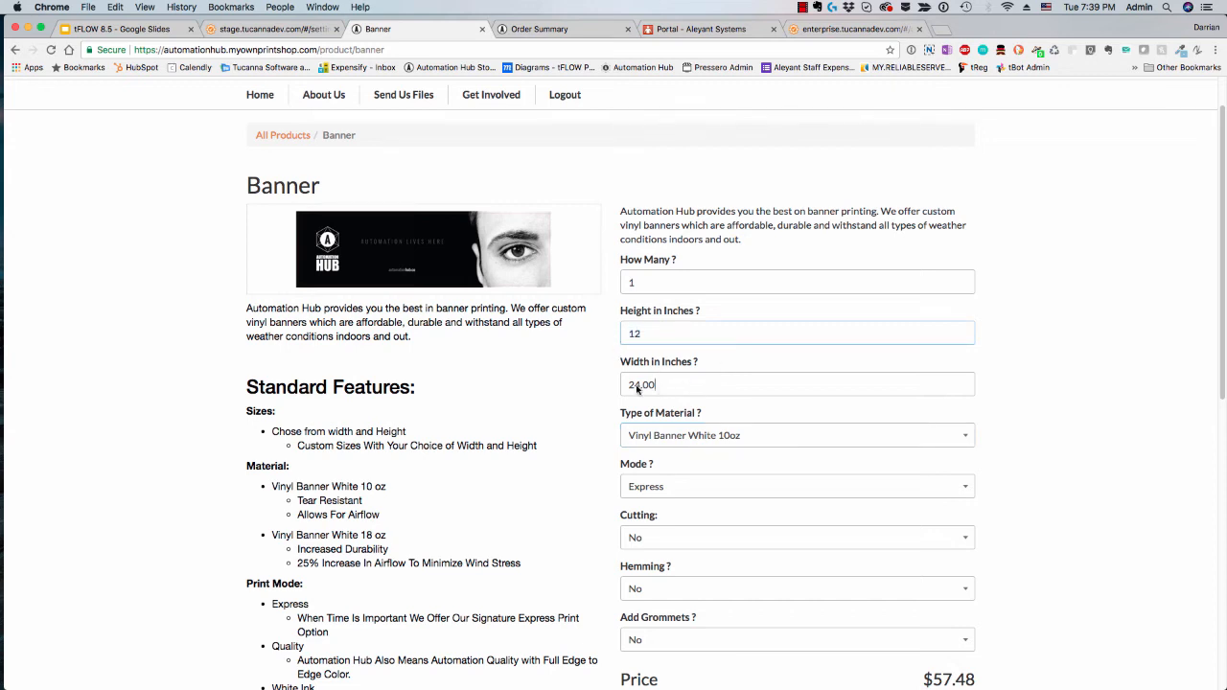
Step: Set the banner's height to 18 inches and select its width value
key(Tab)
key(shift+Tab)
text(18)
double_click(649, 329)
double_click(655, 384)
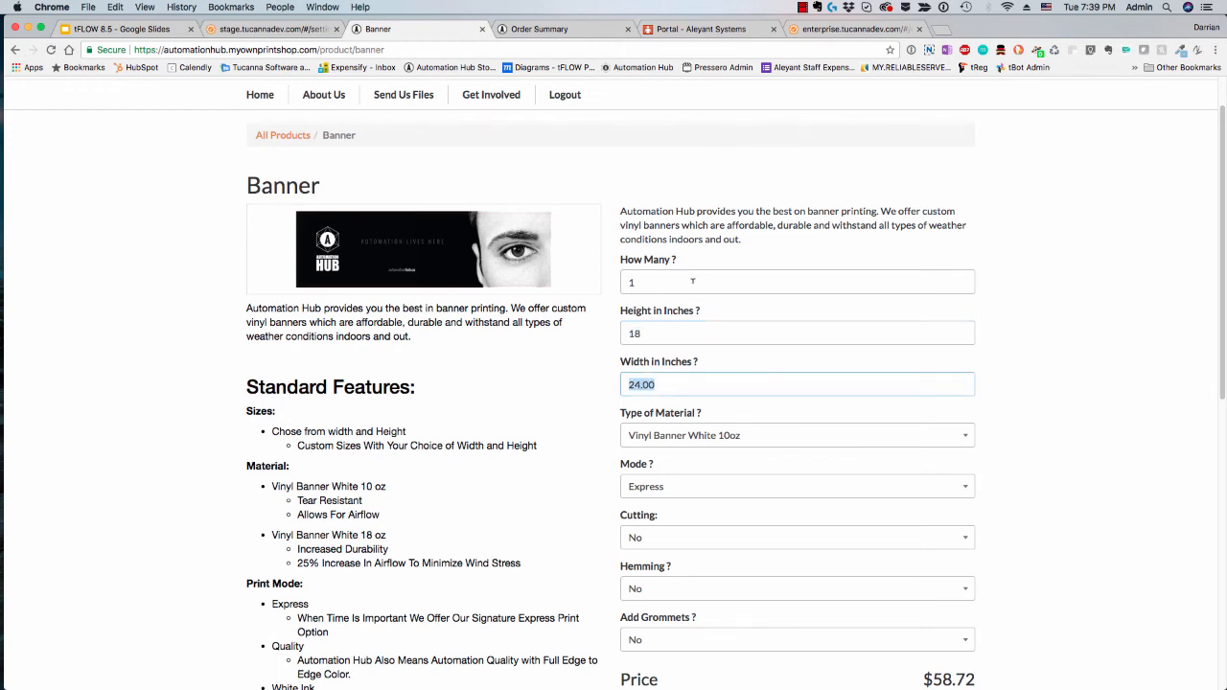
Step: Check the available cutting options for the banner without changing the selection
click(1010, 457)
click(675, 537)
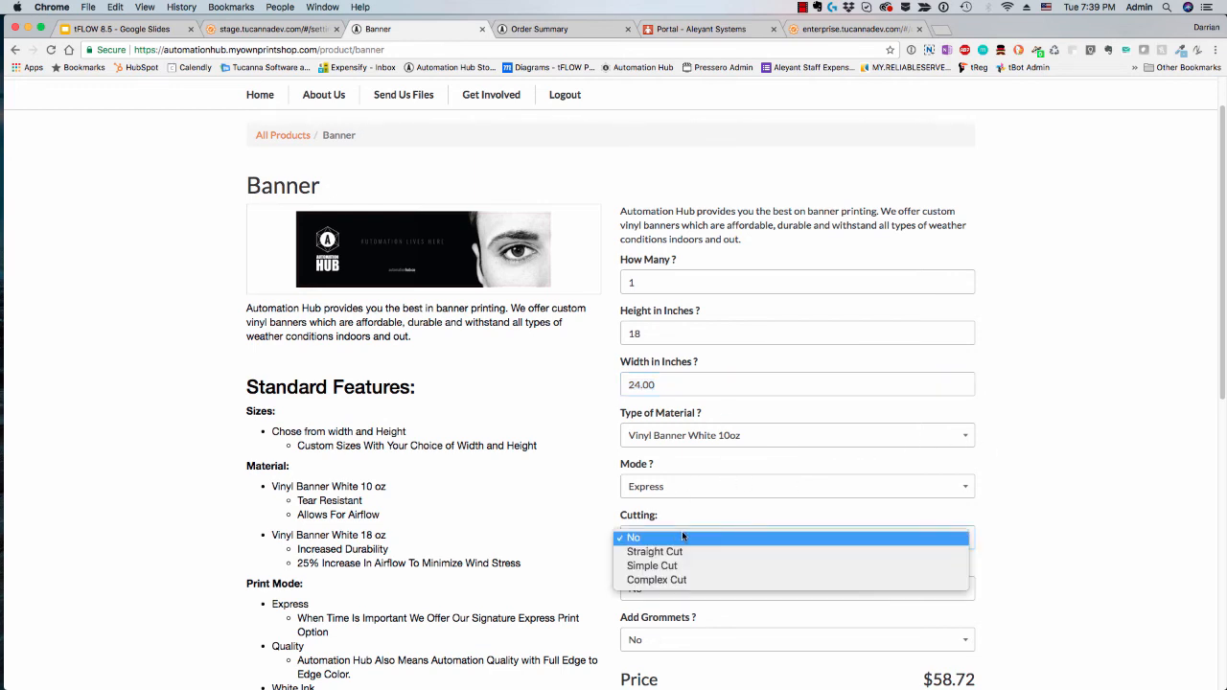
click(996, 483)
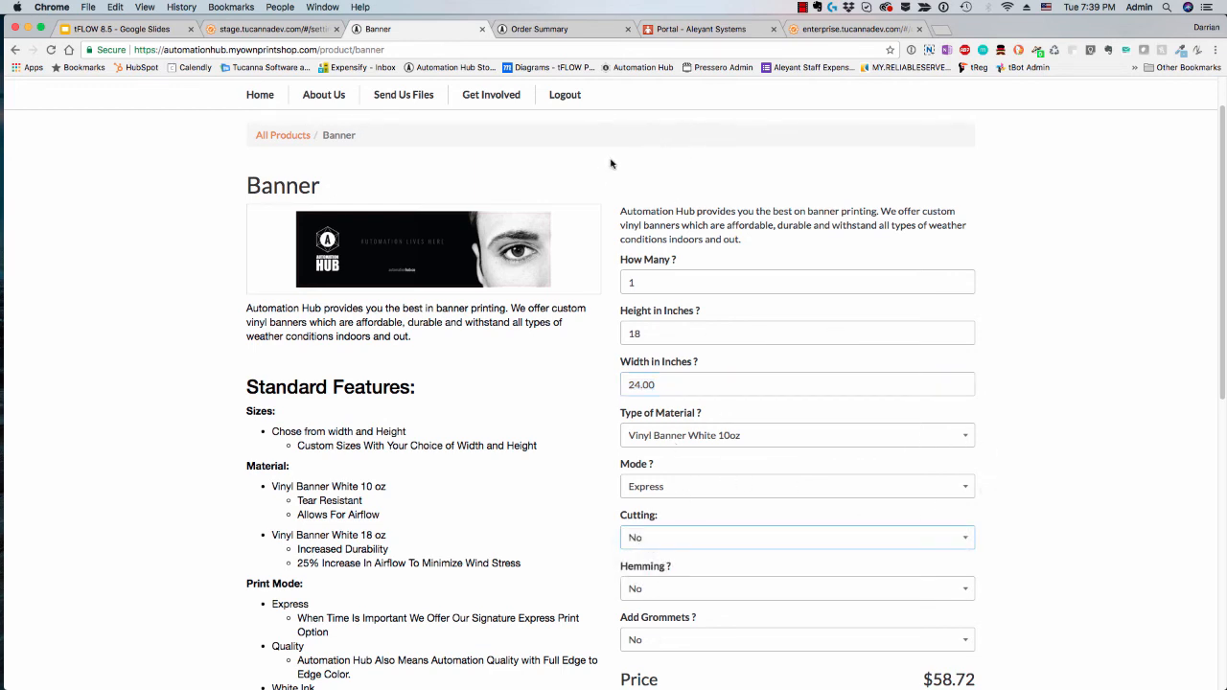
Step: Switch to the completed order's summary and review the banner's quantity, dimensions, material and shipping details
click(560, 28)
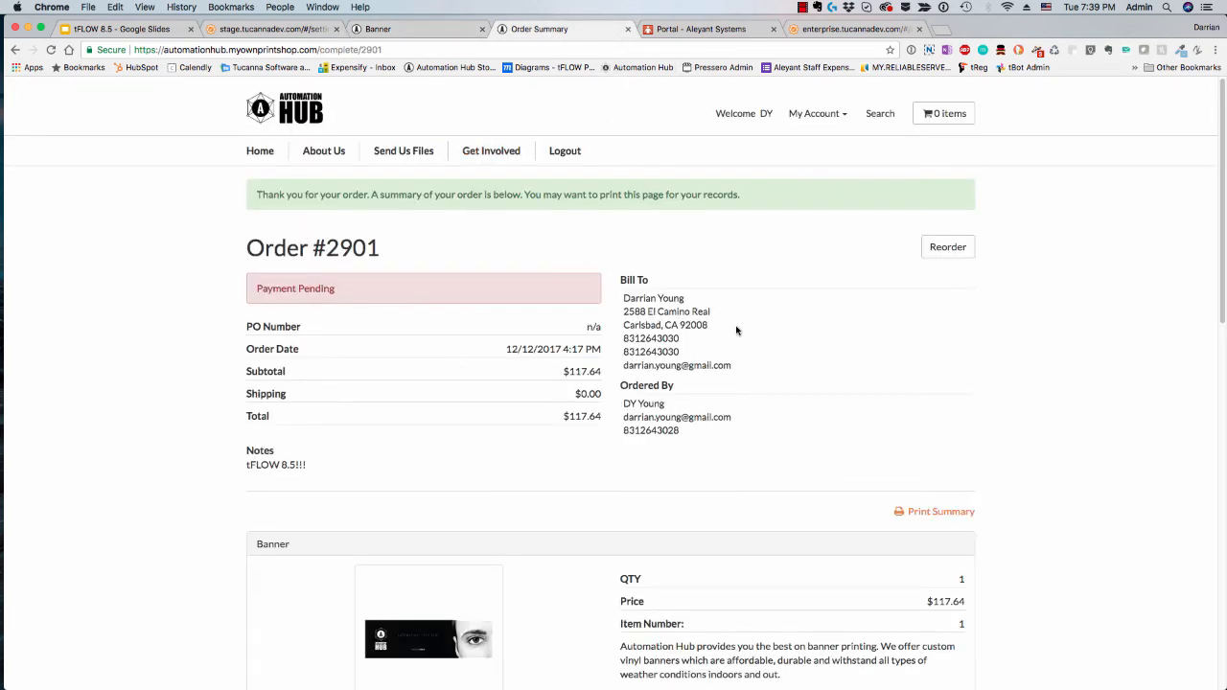
scroll(519, 345, down, 5)
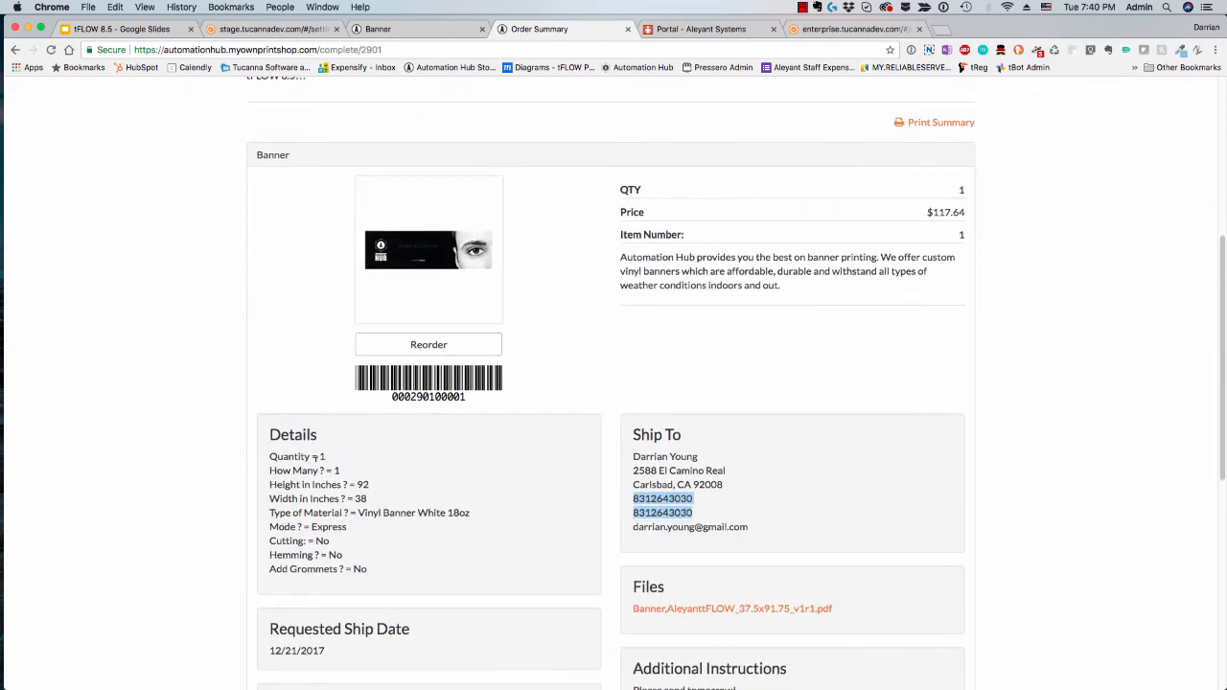
click(316, 457)
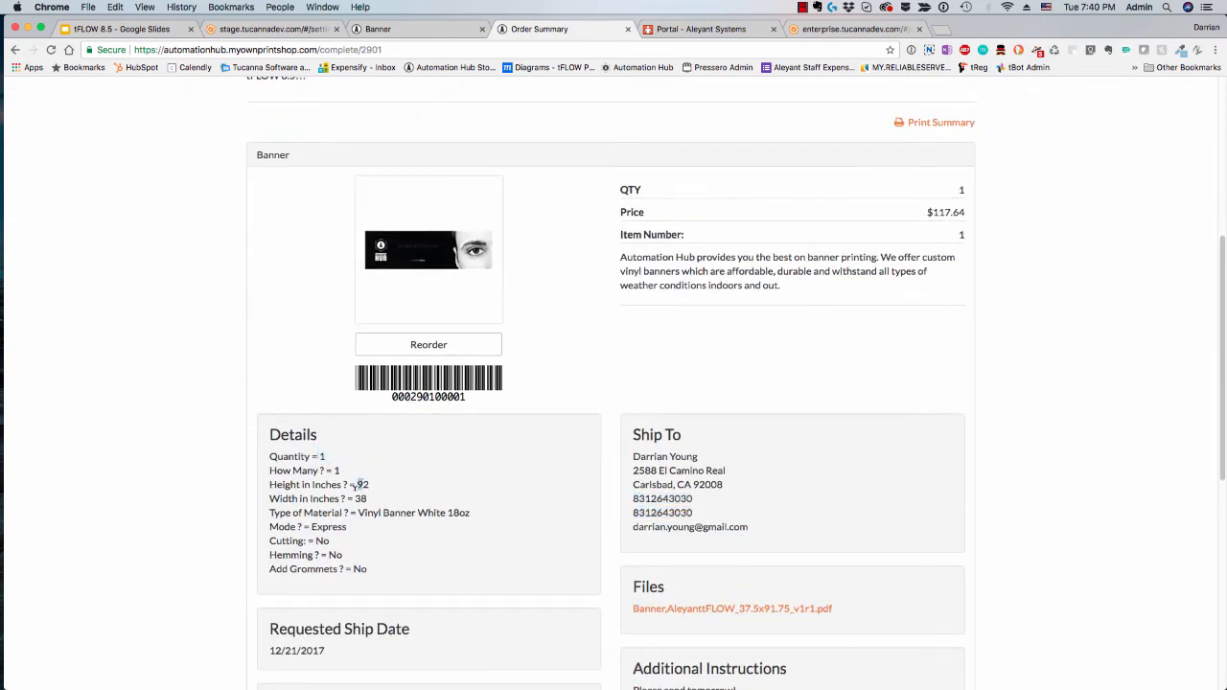
drag(358, 513, 437, 523)
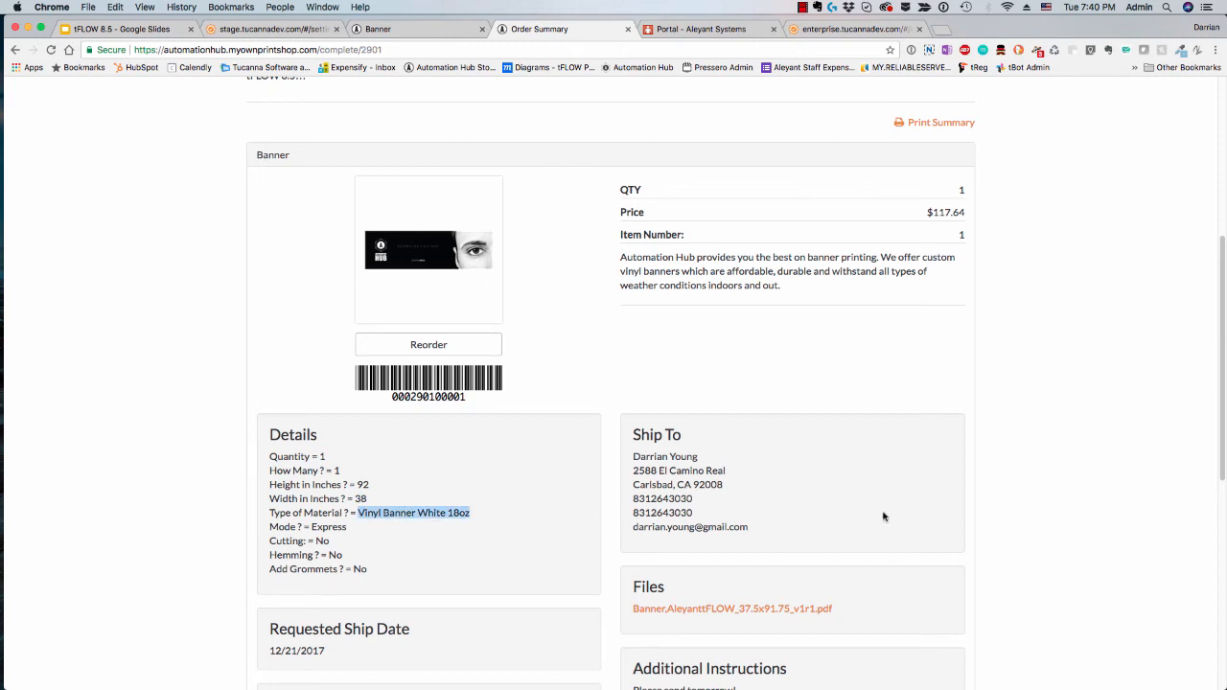
click(1023, 493)
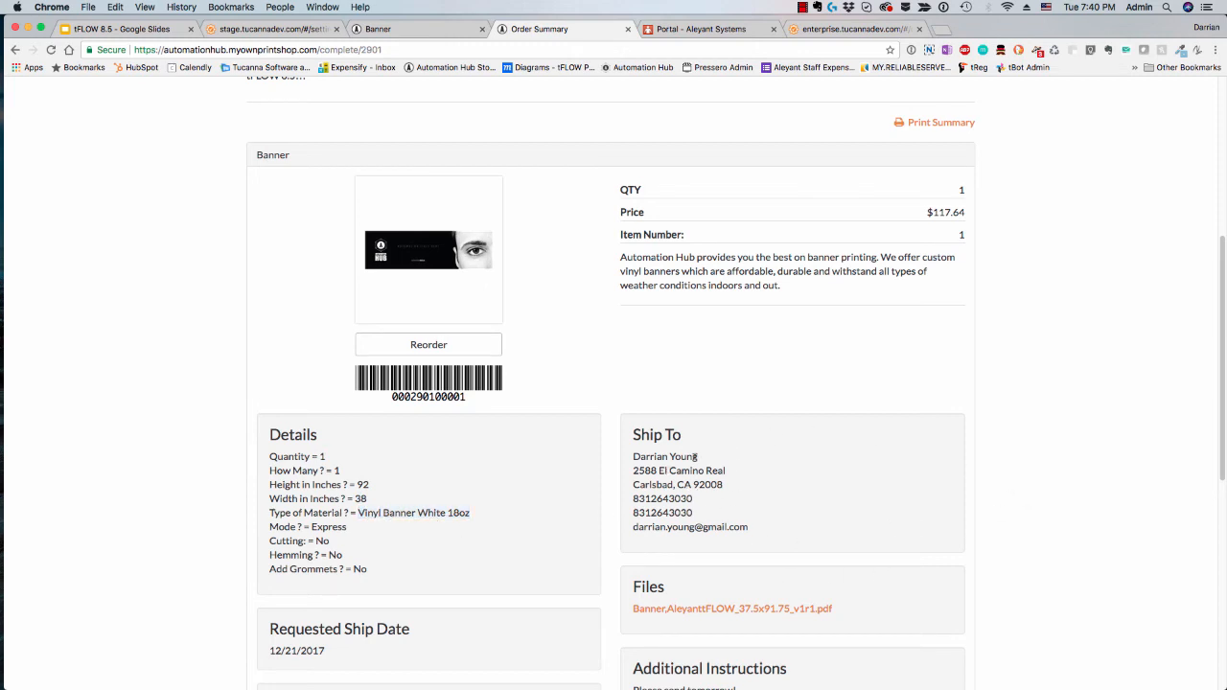
drag(748, 527, 610, 504)
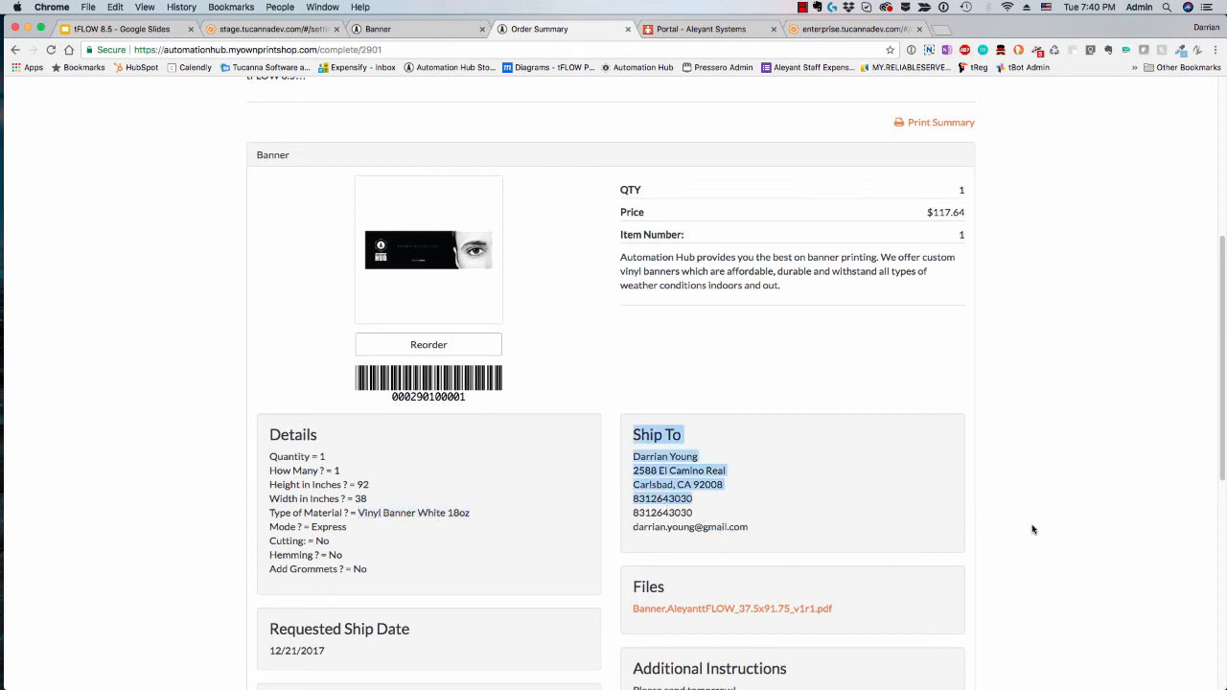
scroll(837, 537, up, 2)
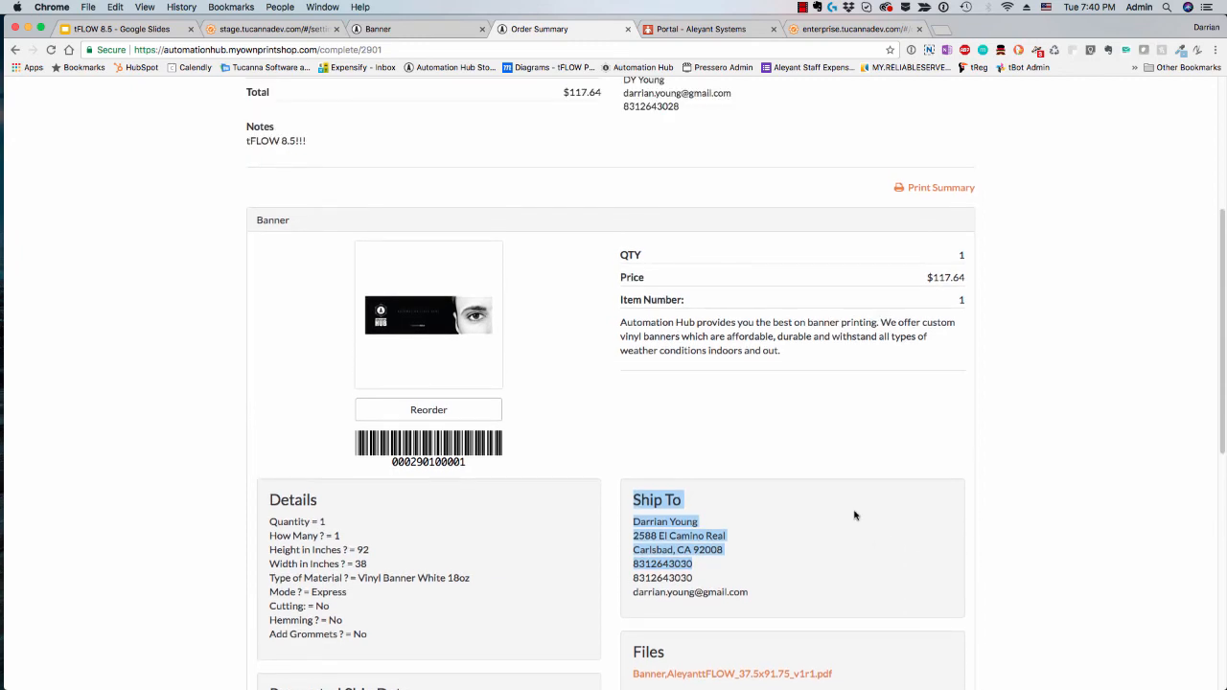
scroll(872, 431, up, 8)
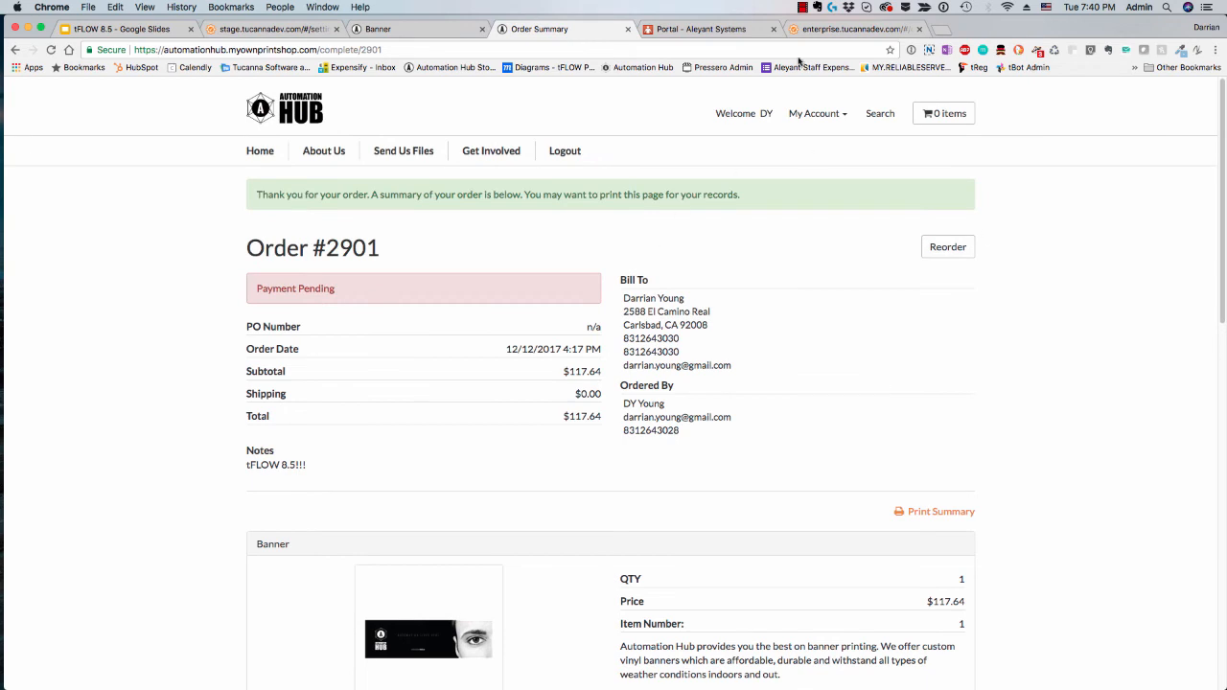
Step: Switch to the tFLOW enterprise site and open the most recent order imported from Pressero
click(853, 29)
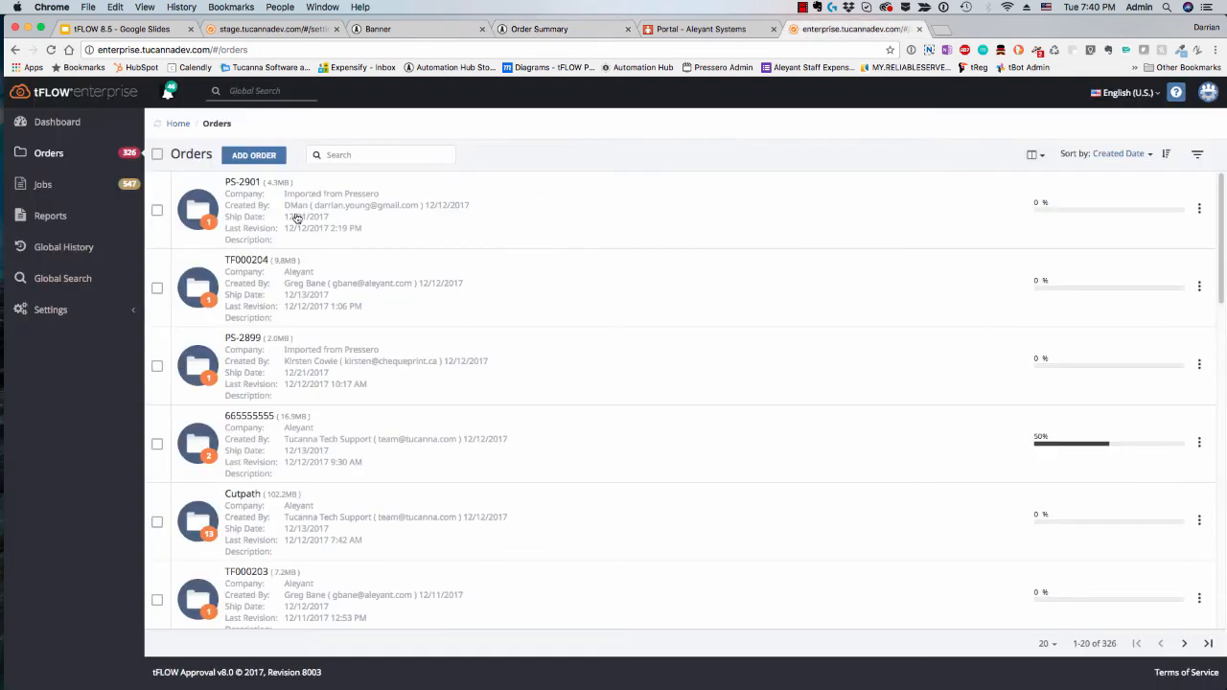
click(204, 213)
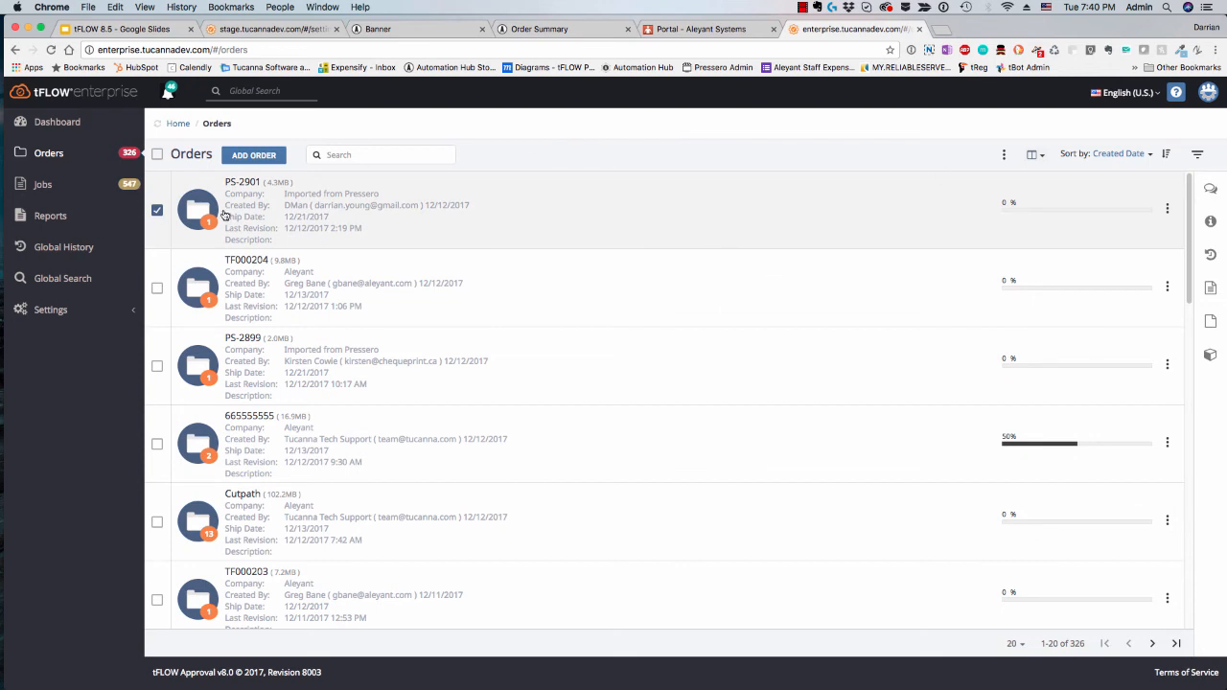
click(271, 193)
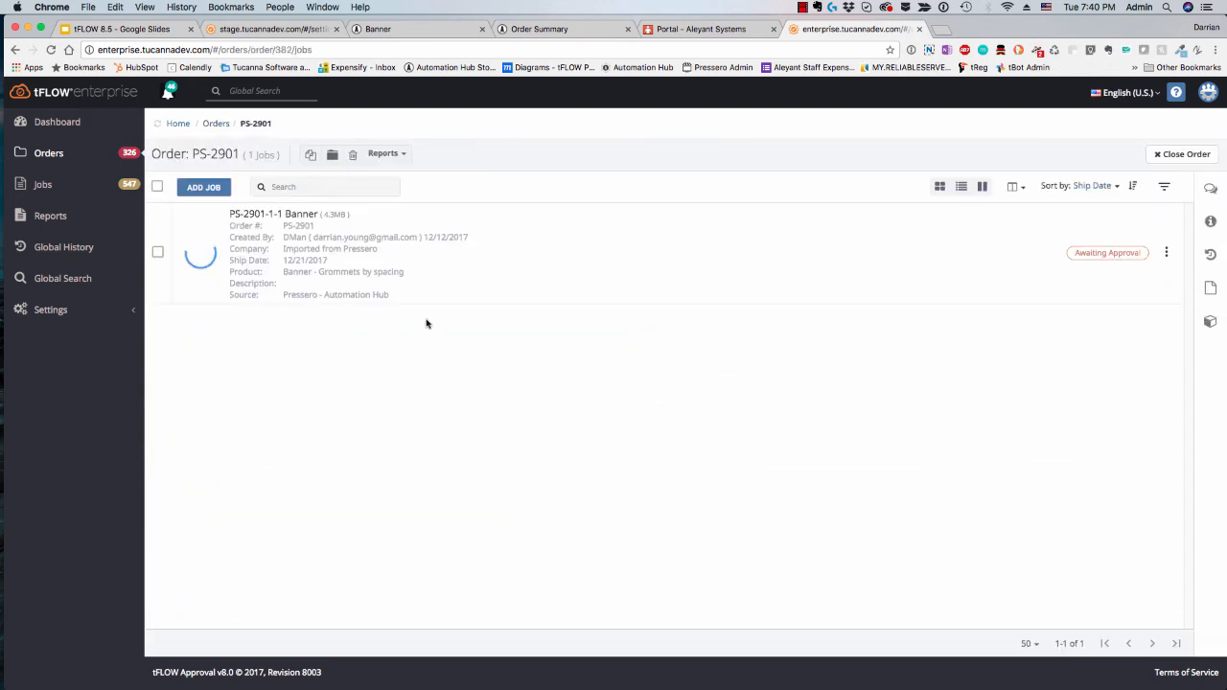
Step: Show the job settings of the order's banner job and check its print width and print height
click(202, 279)
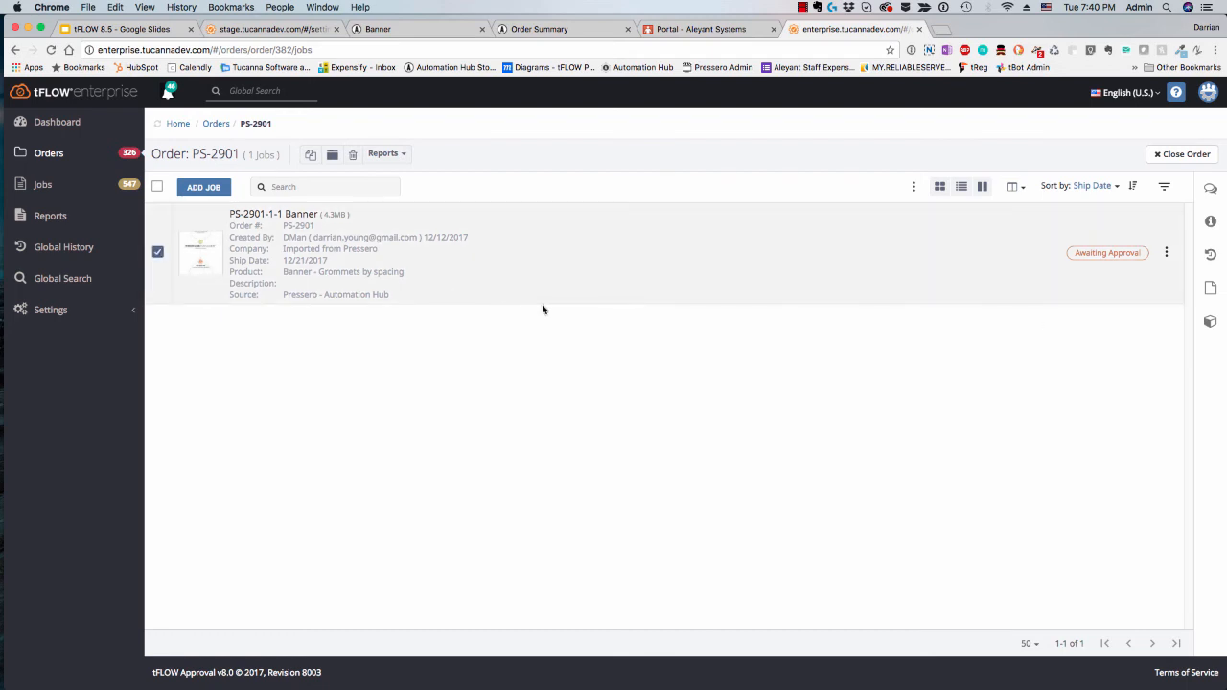
click(1209, 222)
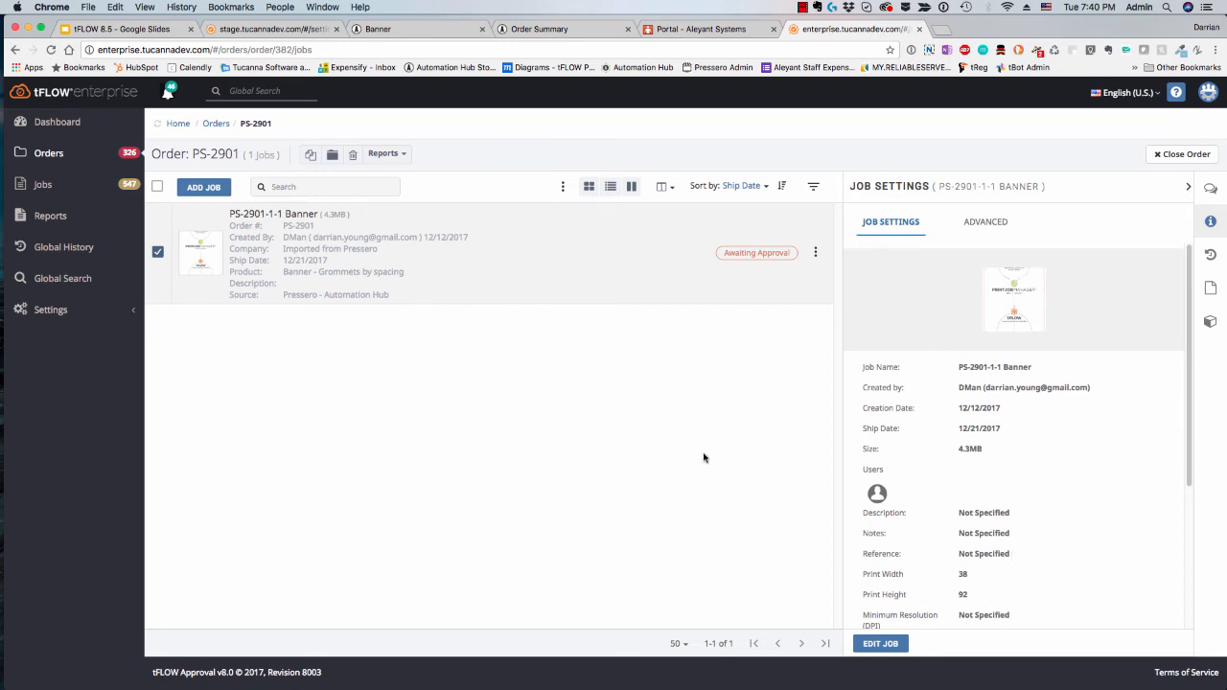
scroll(974, 531, down, 1)
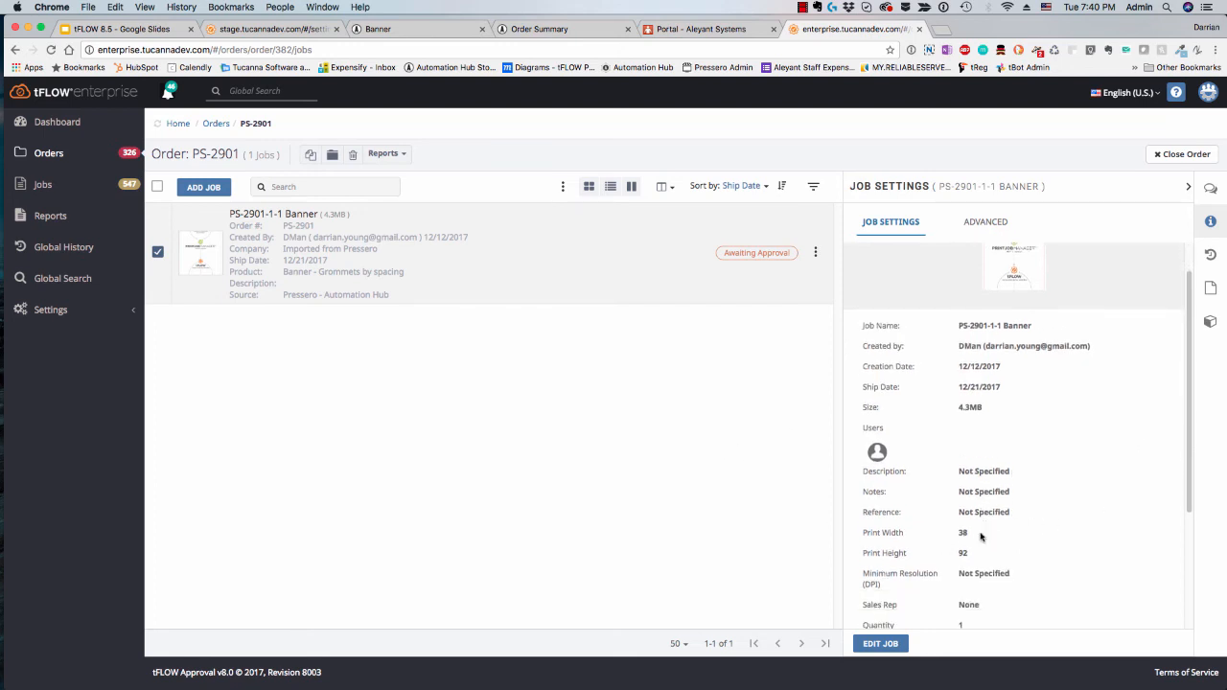
drag(966, 535, 951, 537)
double_click(967, 556)
scroll(1054, 559, down, 1)
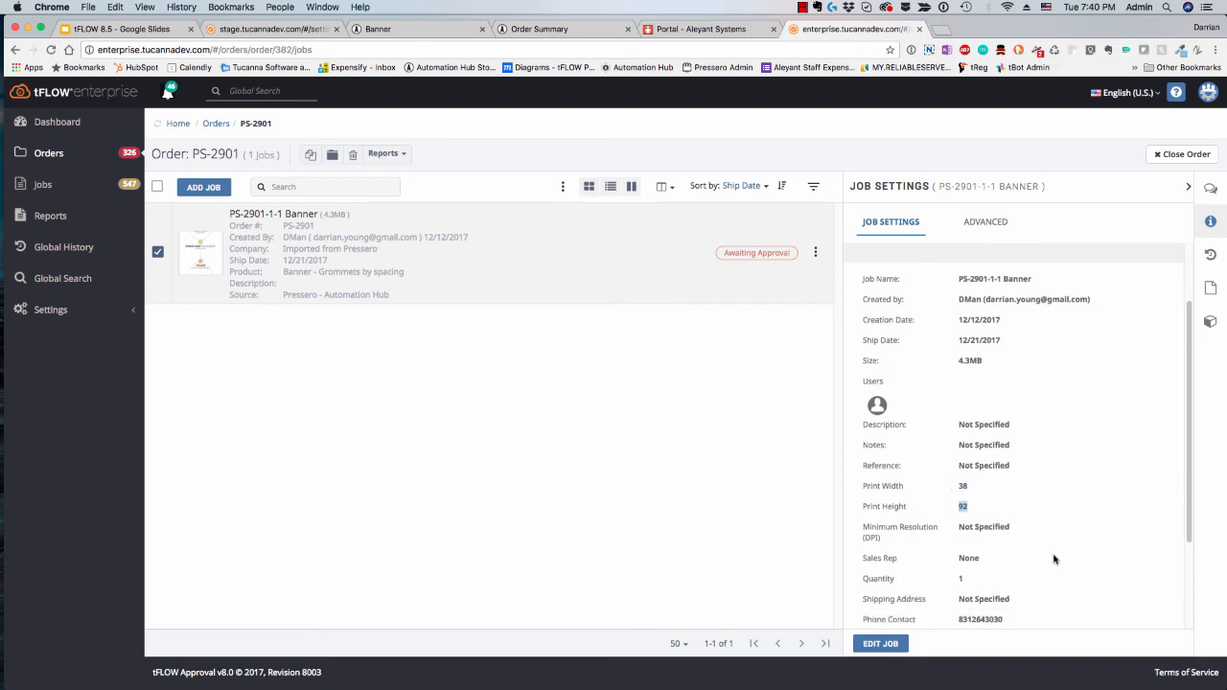
Step: Examine the banner job's quantity, contact details and substrate, and compare them with its print dimensions
scroll(1053, 558, down, 1)
drag(967, 547, 935, 542)
scroll(1043, 576, down, 1)
scroll(1044, 576, down, 1)
click(951, 568)
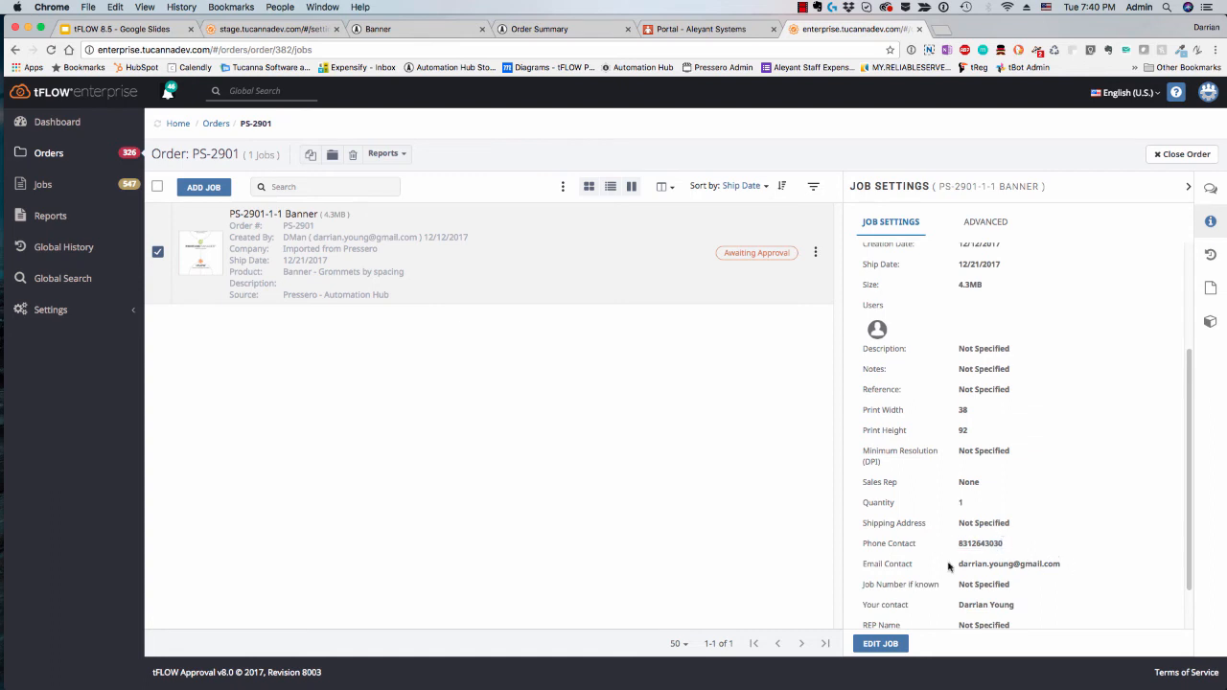
scroll(1035, 595, down, 1)
triple_click(973, 589)
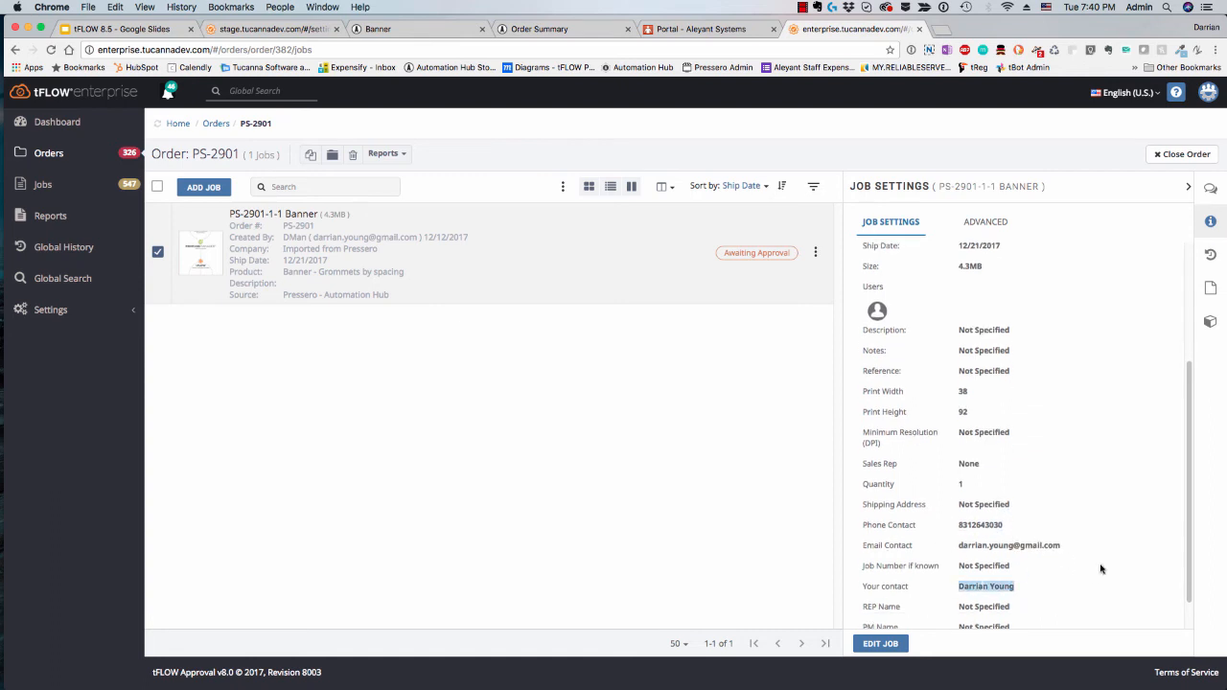
scroll(1102, 568, down, 2)
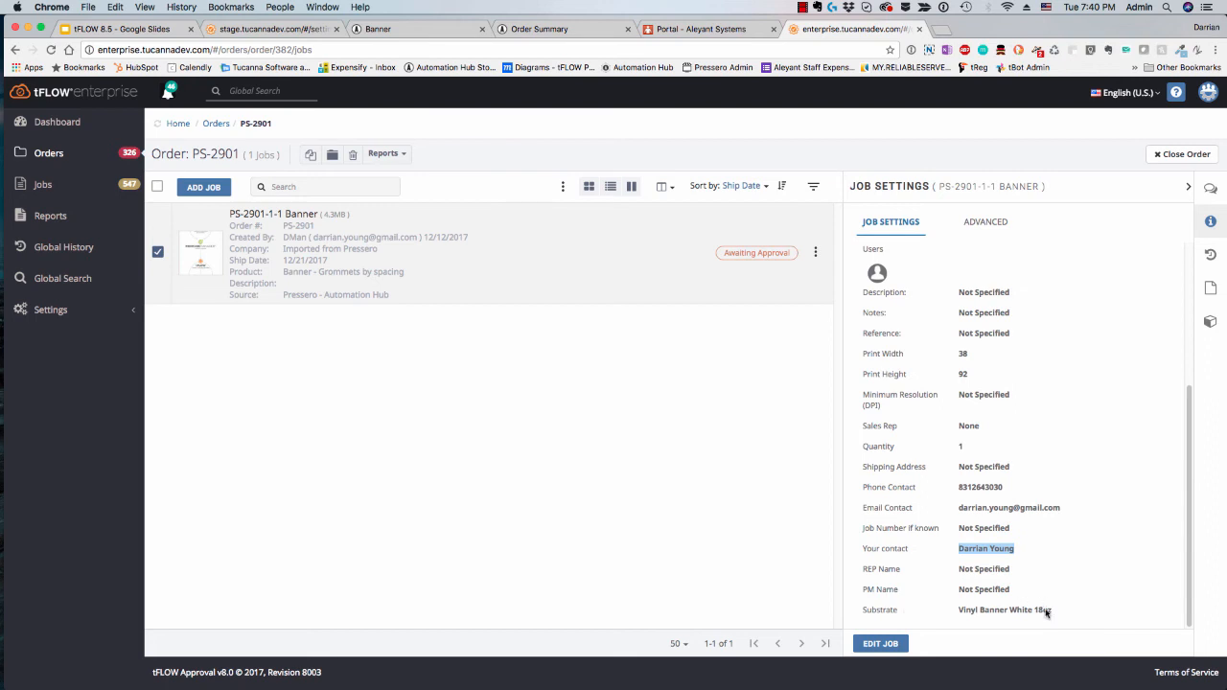
drag(1046, 613, 949, 614)
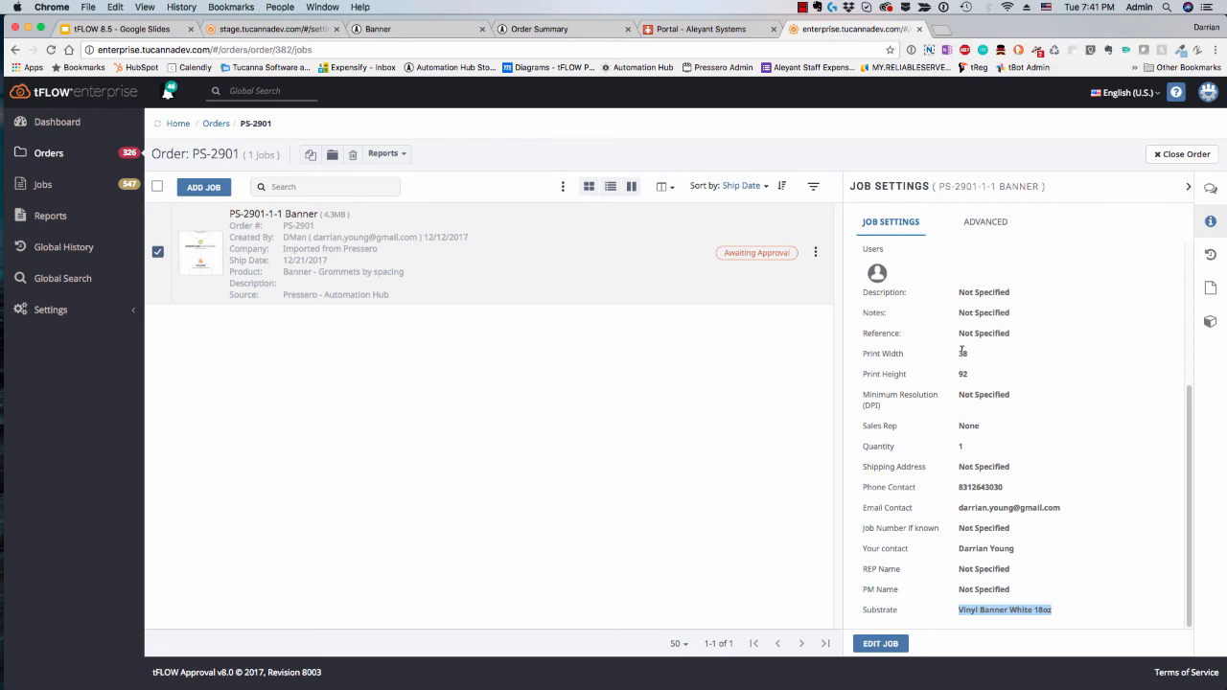
drag(959, 350, 973, 377)
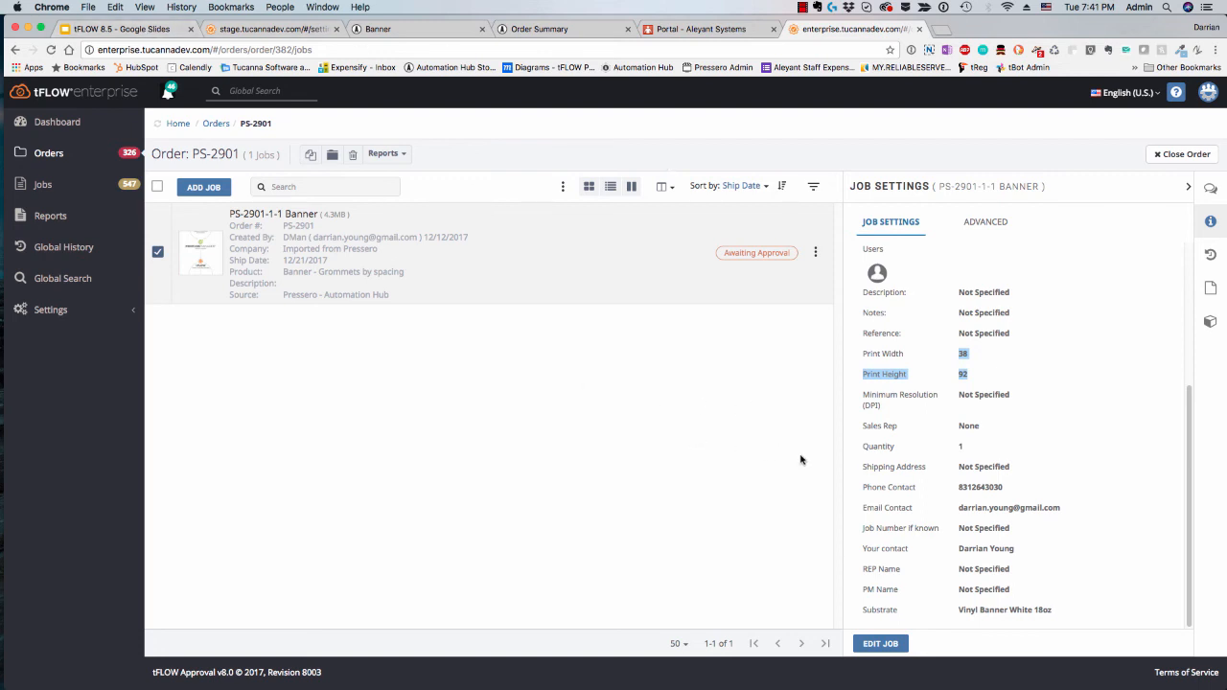
click(910, 386)
Step: Switch to the tFLOW 8.5 presentation in Google Slides and show the "05 Optional Ship Date" slide
click(131, 31)
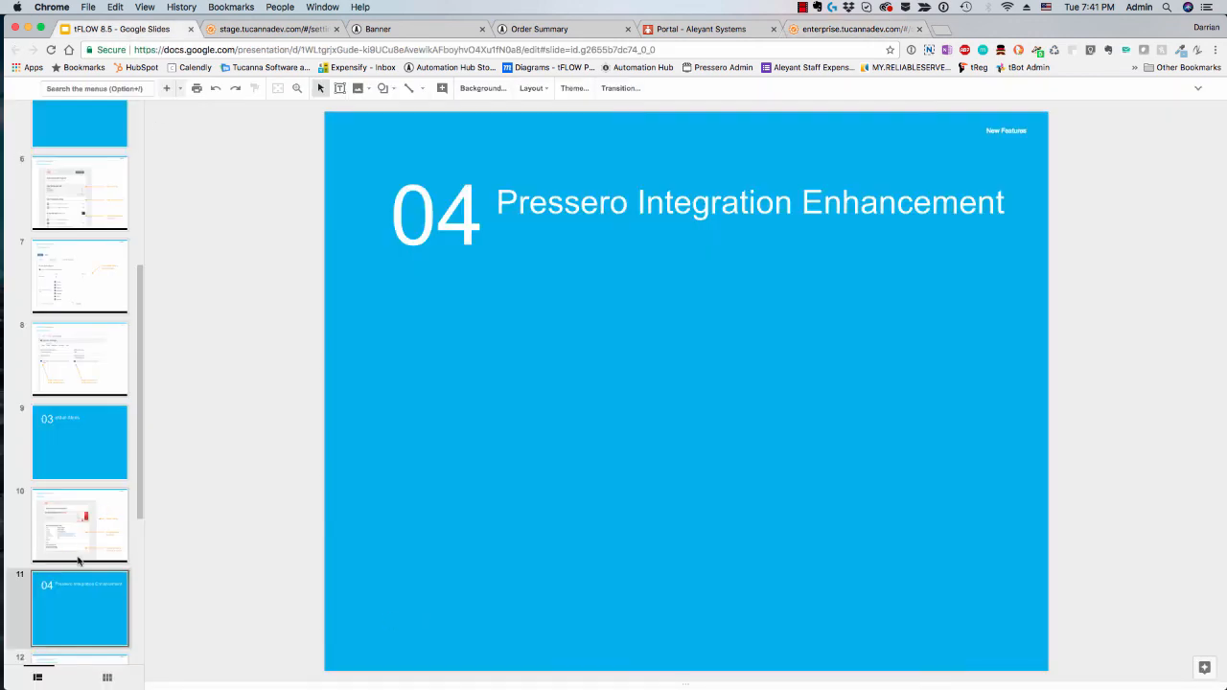
scroll(78, 561, down, 3)
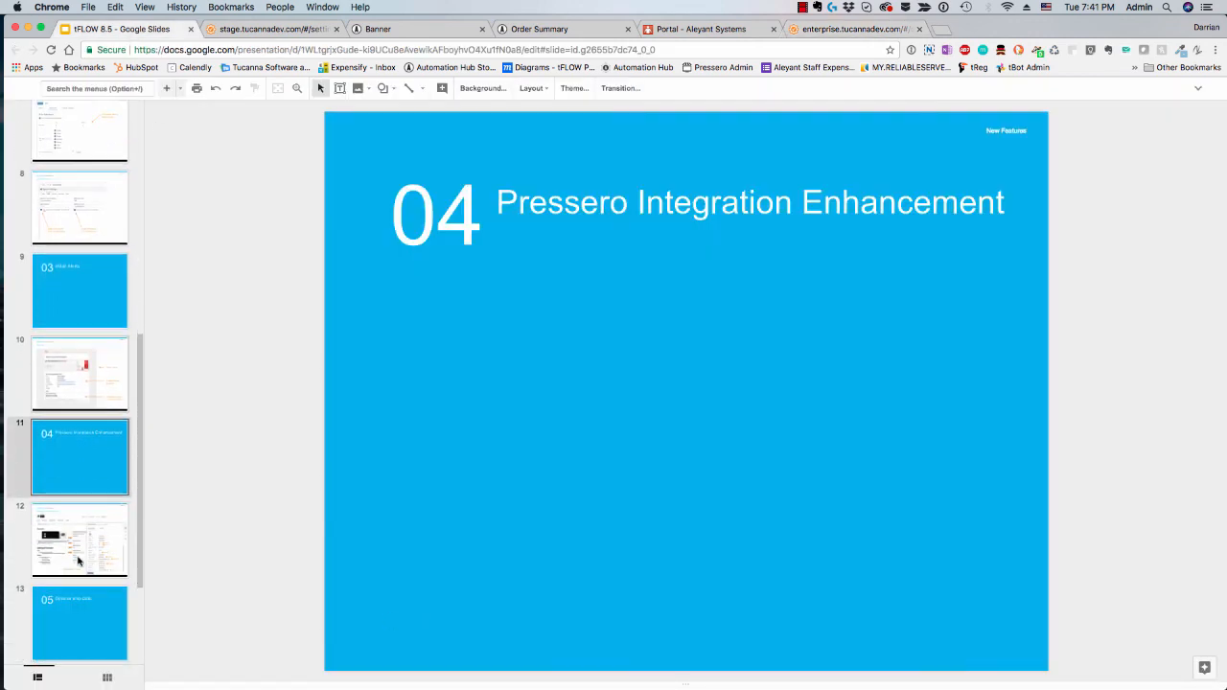
click(91, 628)
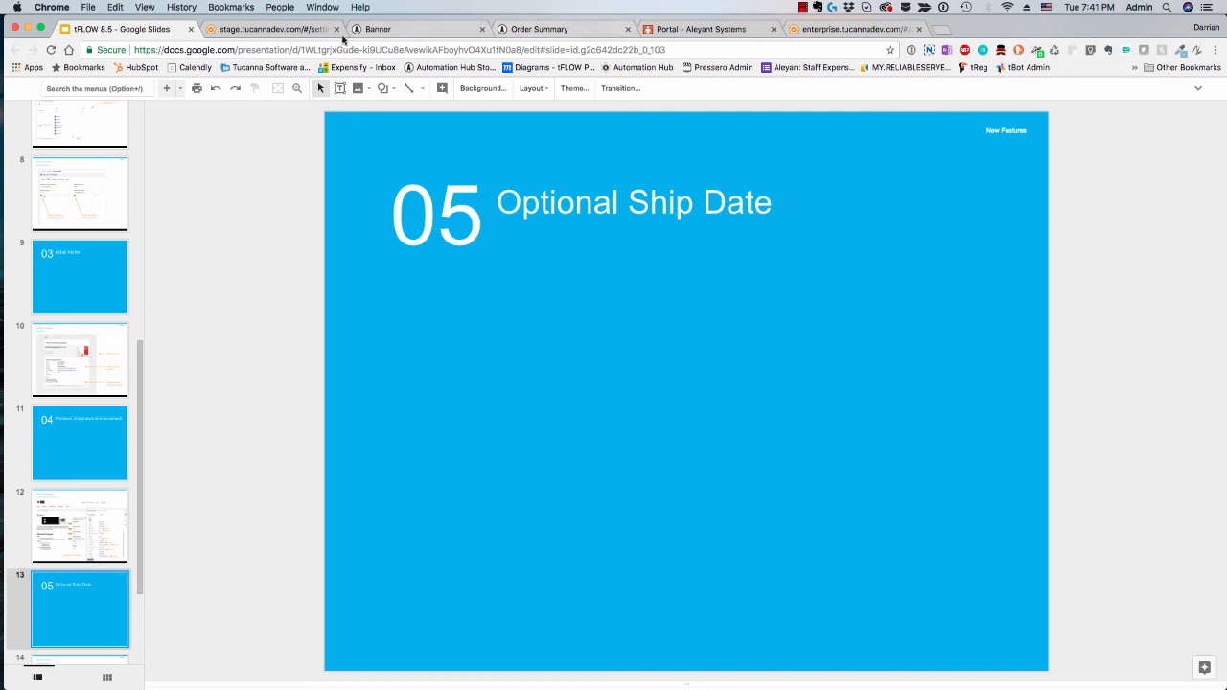
Step: Switch to the tFLOW stage site and open the Workflow section of the system settings
click(305, 32)
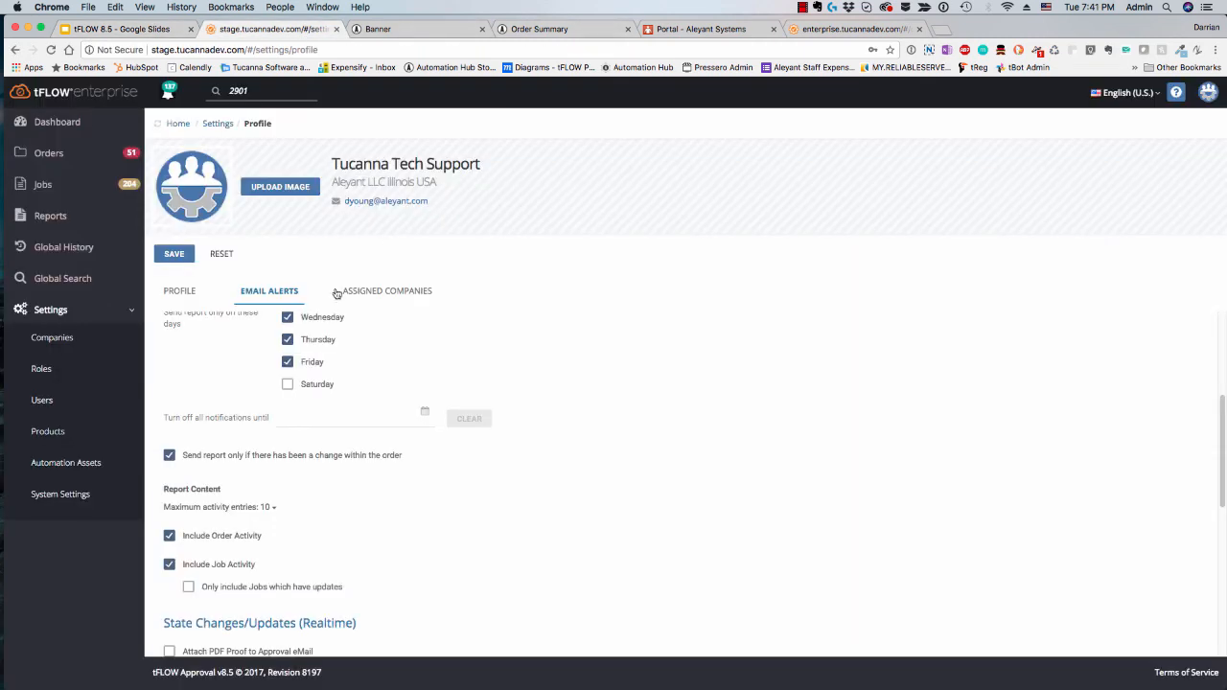
click(69, 494)
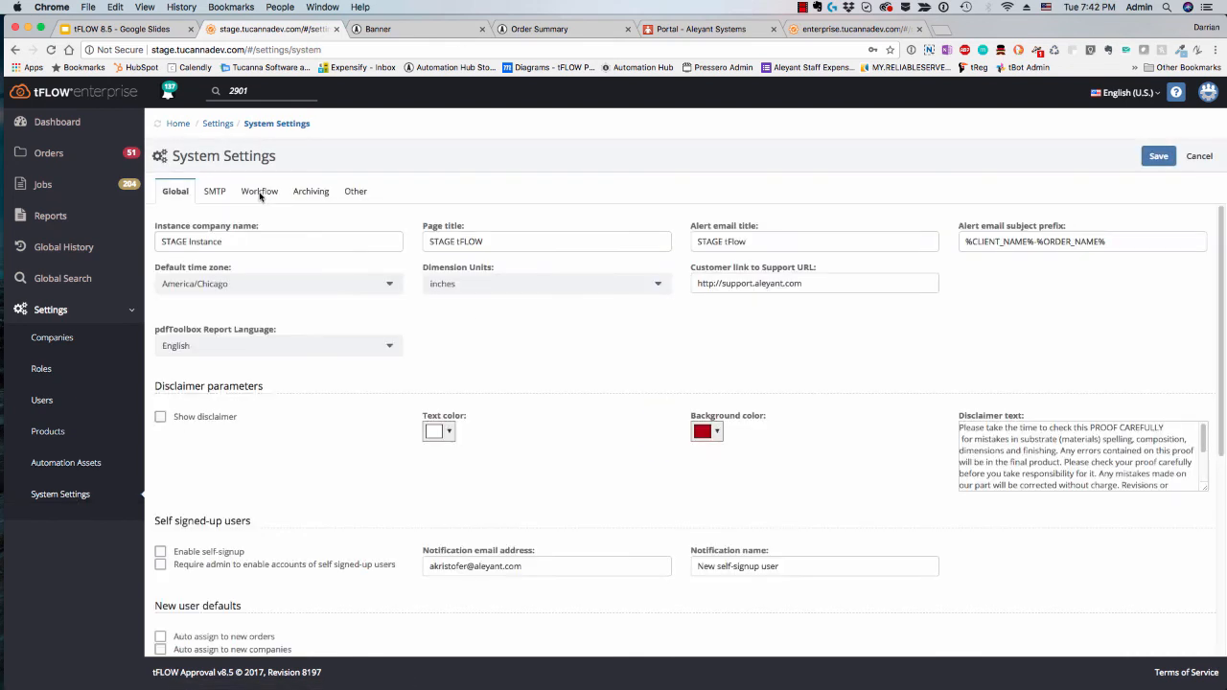
click(259, 194)
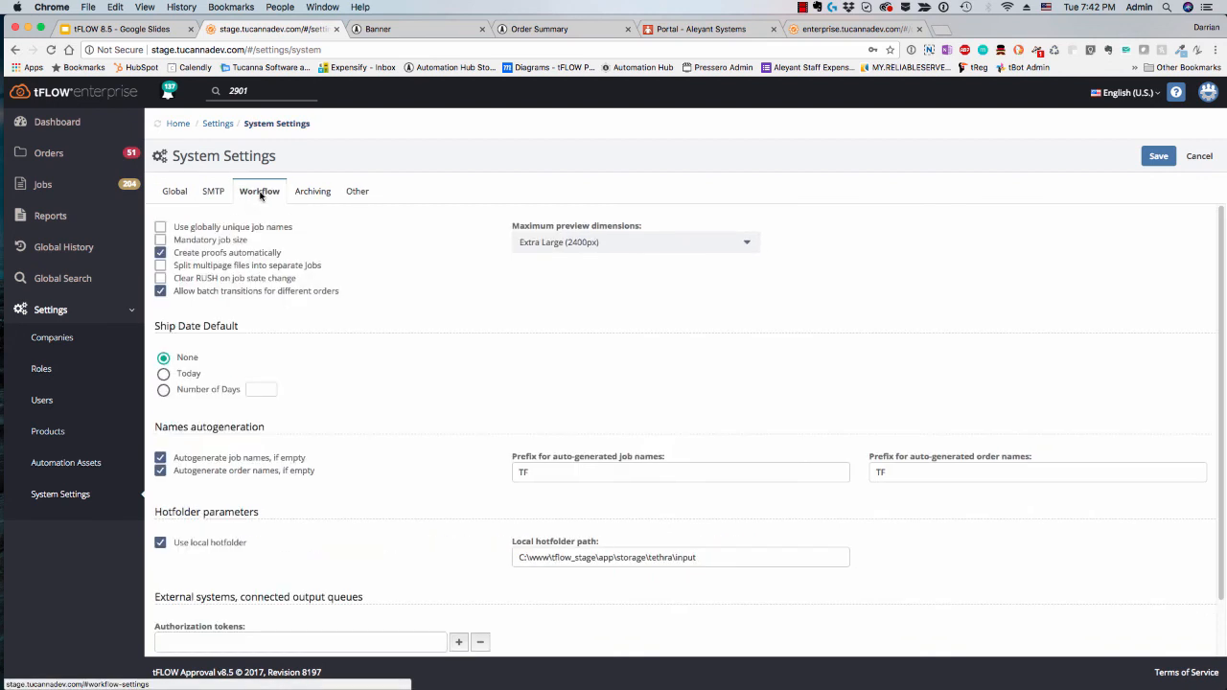
Step: Try the Today and Number of Days ship date defaults, and return the default to None
click(163, 373)
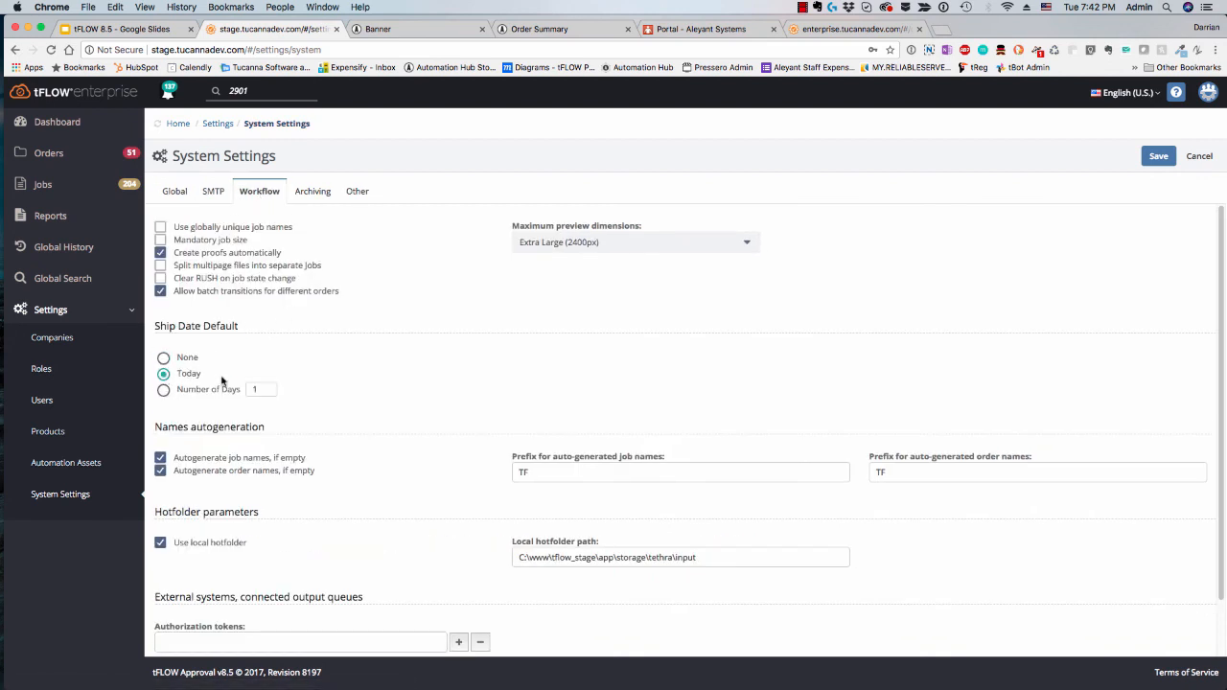
click(163, 391)
click(163, 358)
Step: Start a new order from the Orders list and open its ship date calendar
click(48, 154)
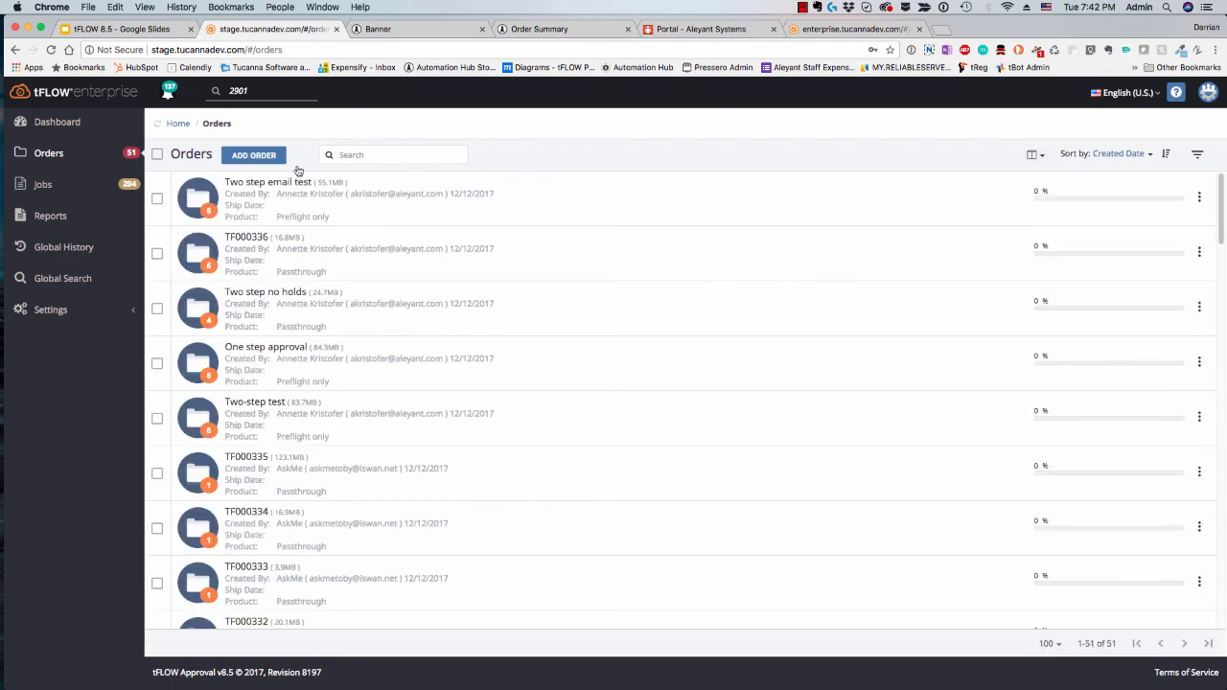
click(524, 199)
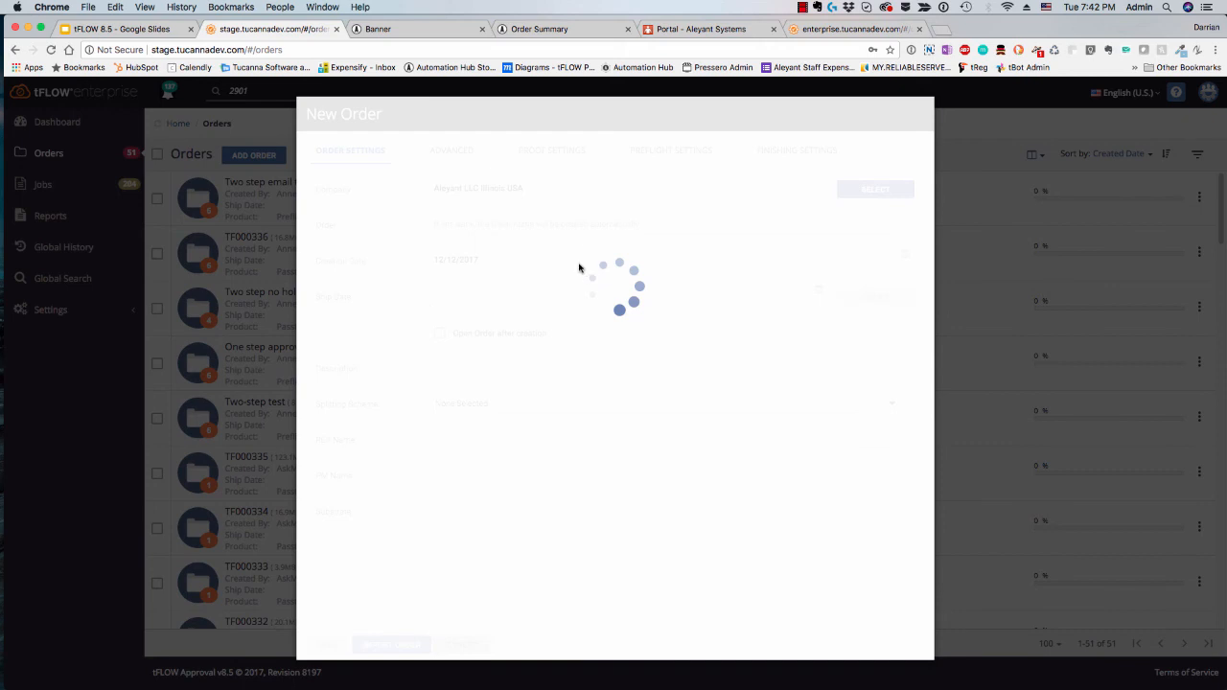
text(T)
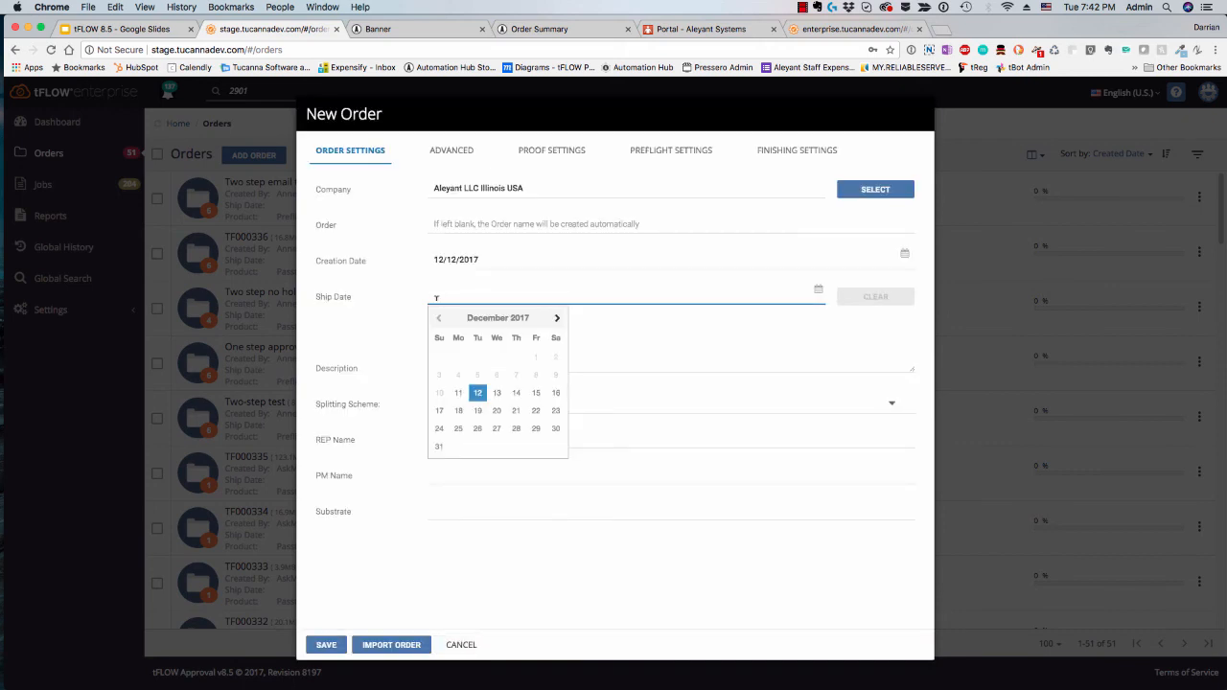
Step: Set the new order's ship date to 12/21/2017, and clear that date again
click(565, 609)
click(479, 291)
click(515, 410)
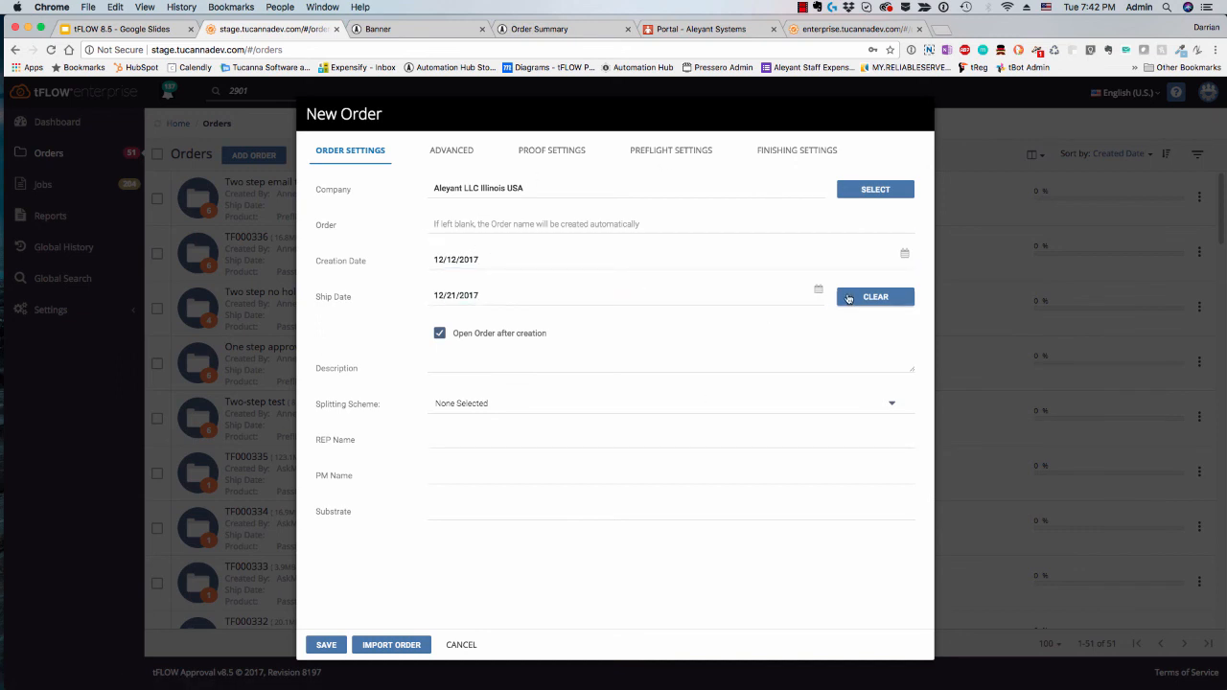
click(848, 298)
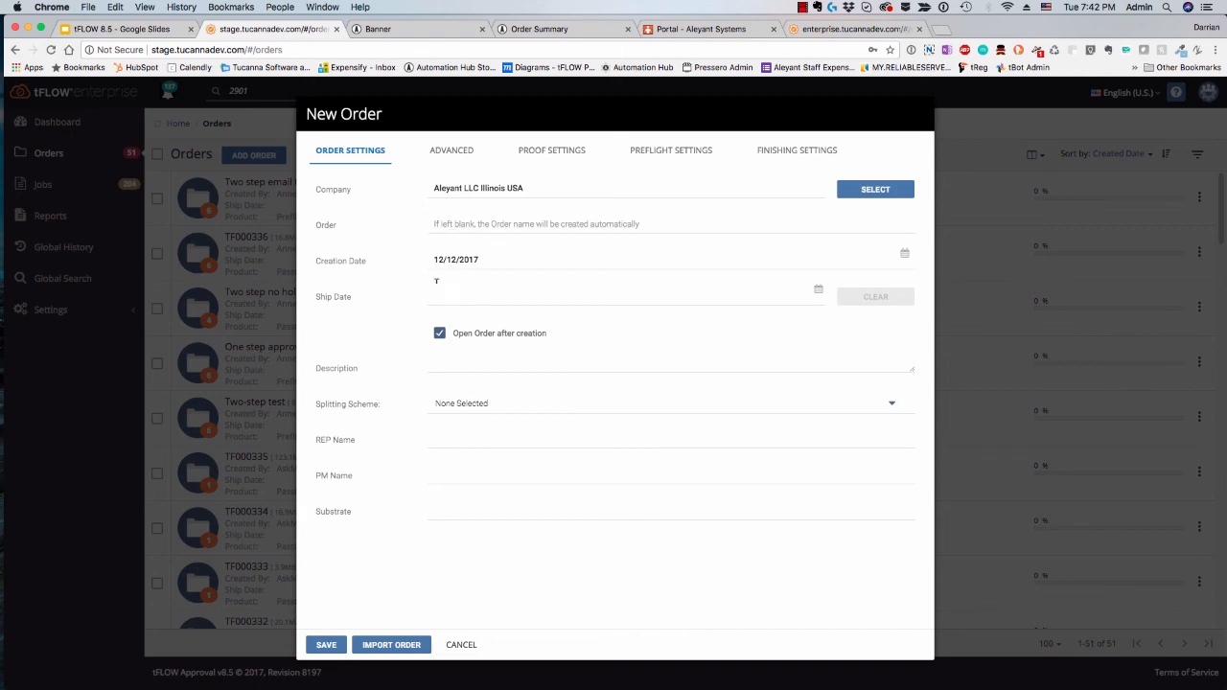
Step: Cancel the new order and open the tFLOW knowledge base articles from the Aleyant support portal
click(465, 646)
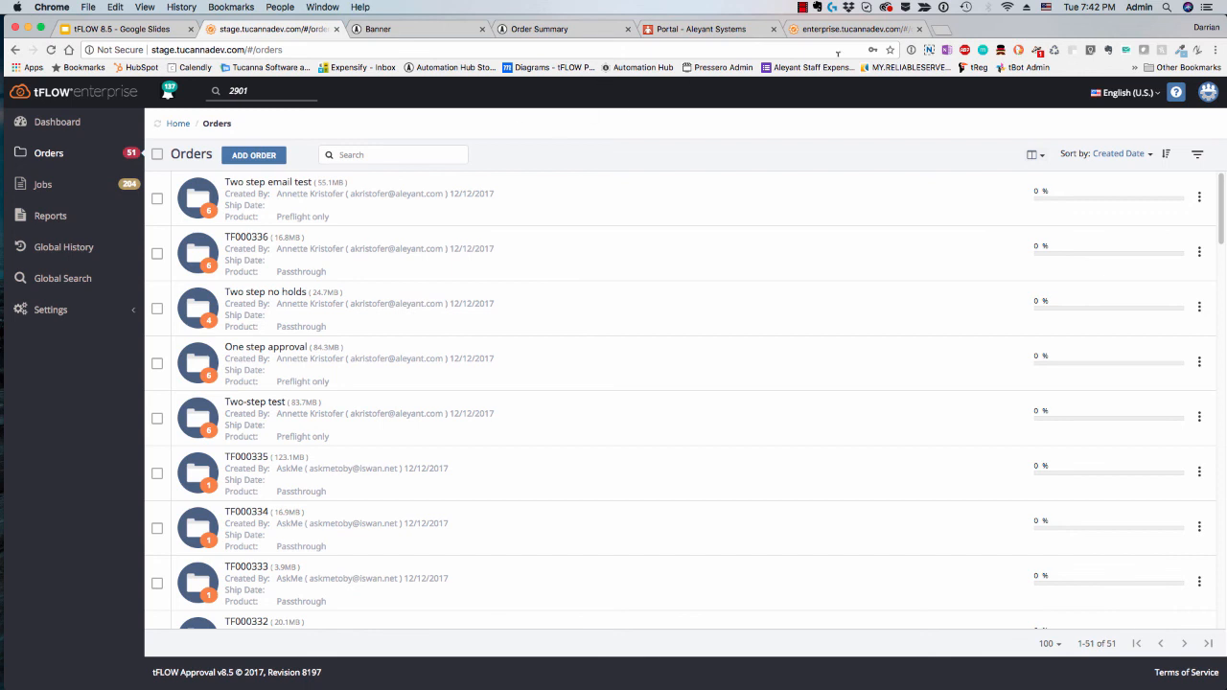
click(695, 35)
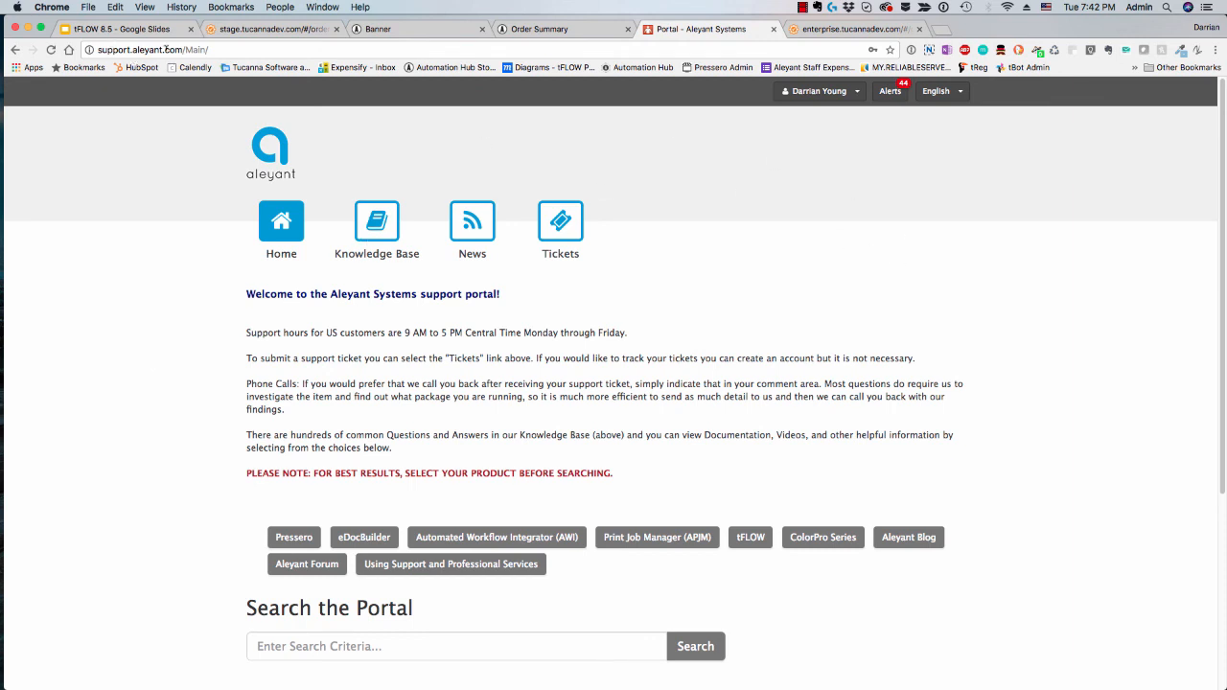
click(752, 539)
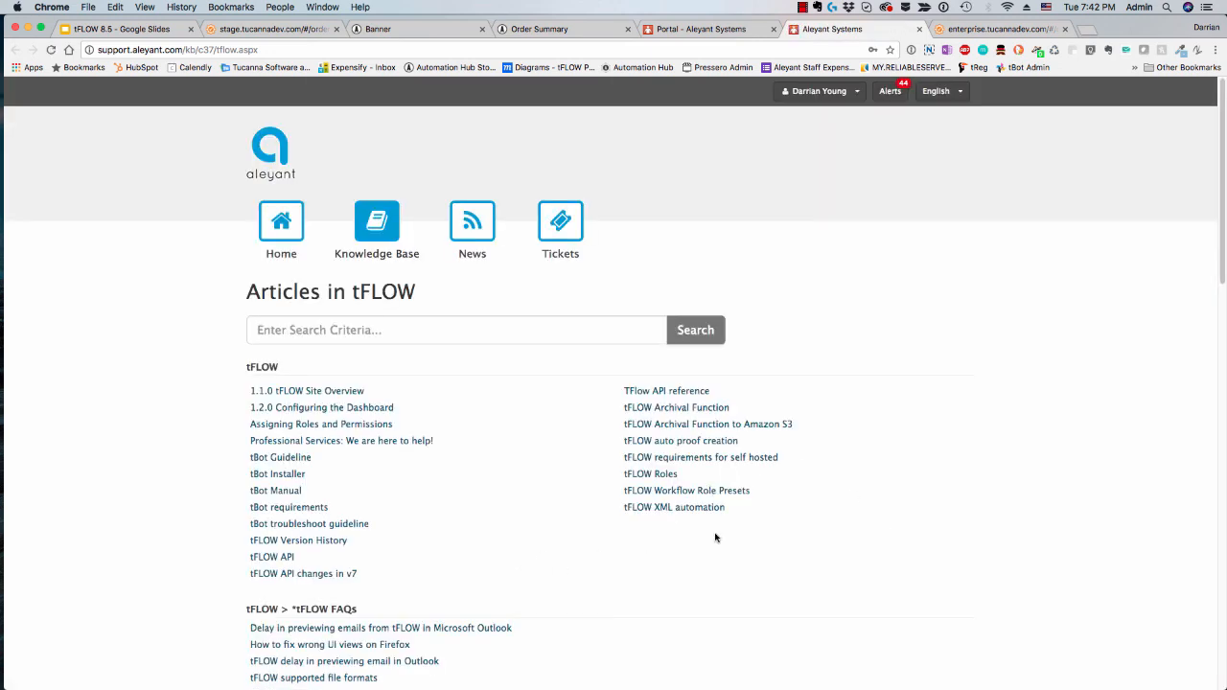
Step: Find the Enterprise SmartPrep Library in the tFLOW article list and open its Tent article
scroll(722, 566, down, 5)
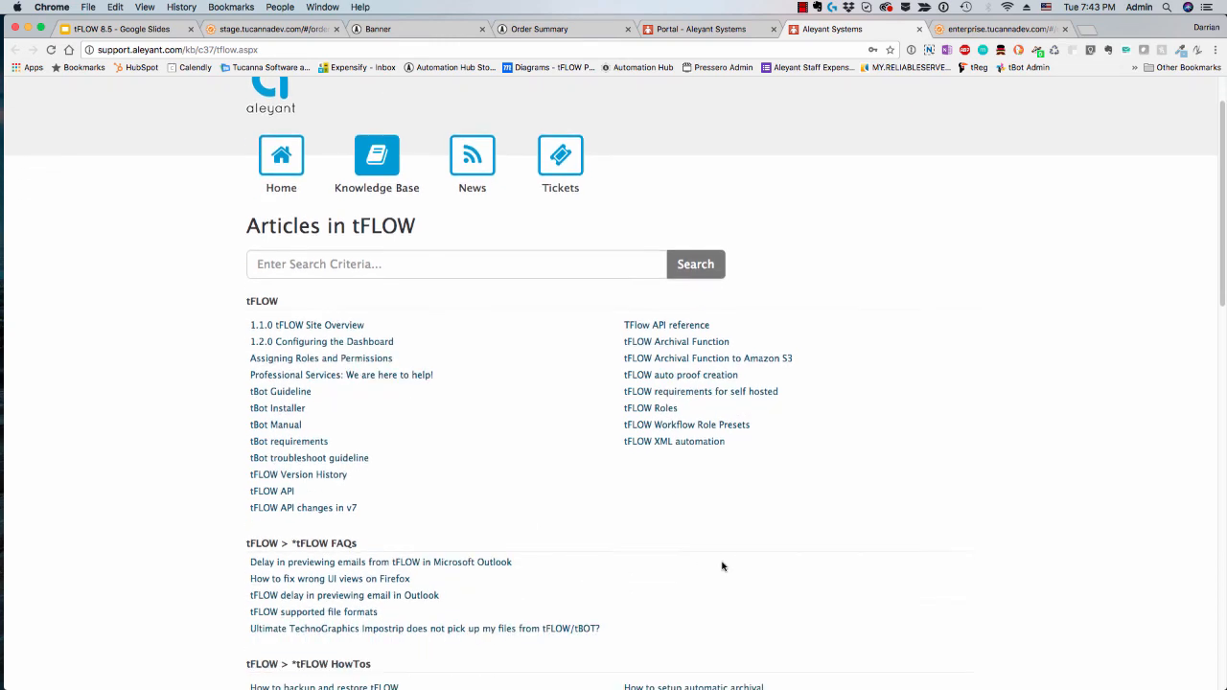
scroll(722, 566, down, 5)
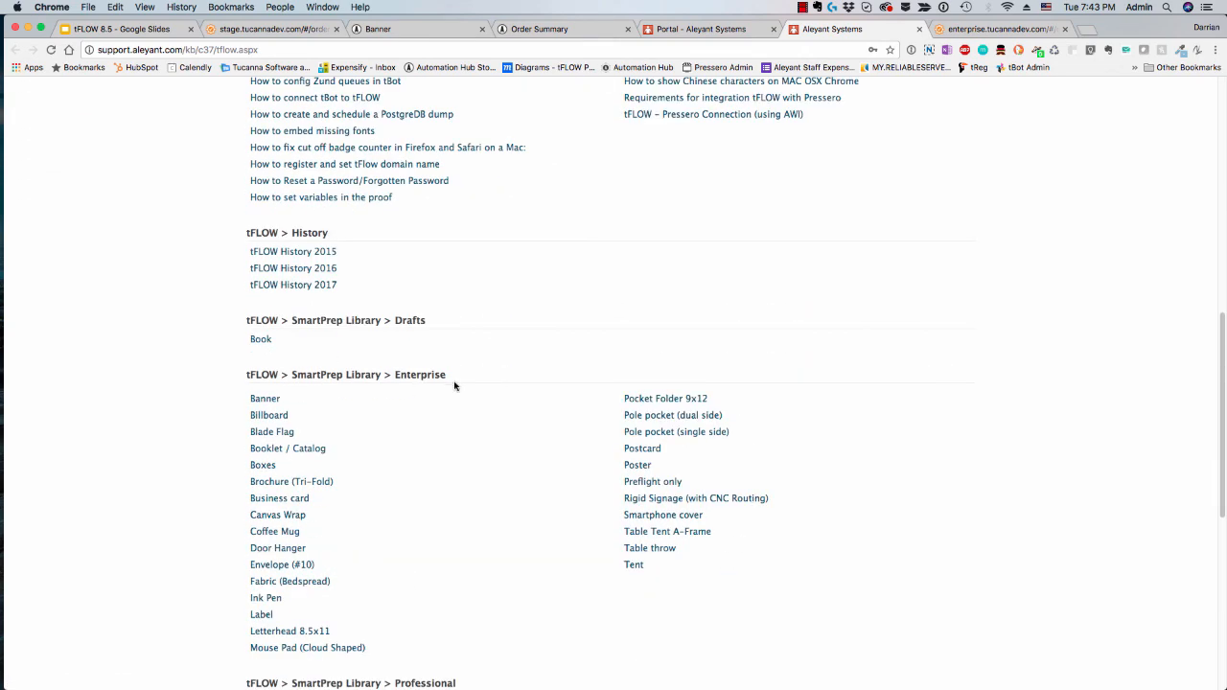
scroll(486, 376, down, 4)
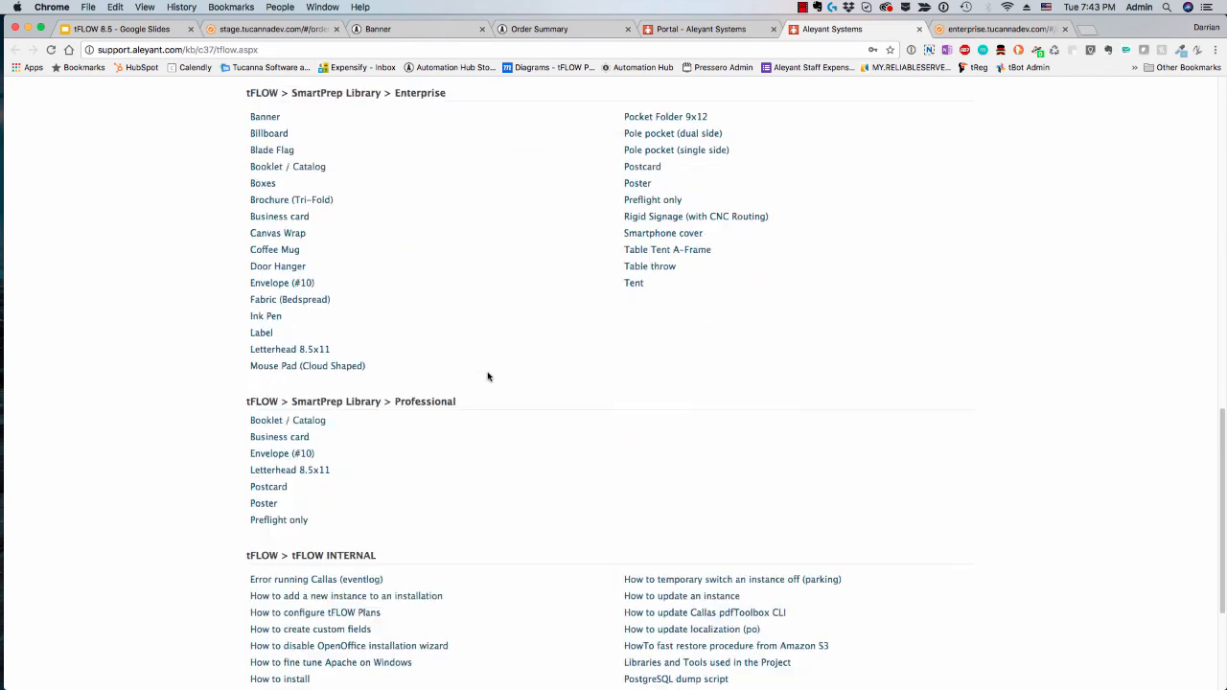
scroll(488, 377, up, 1)
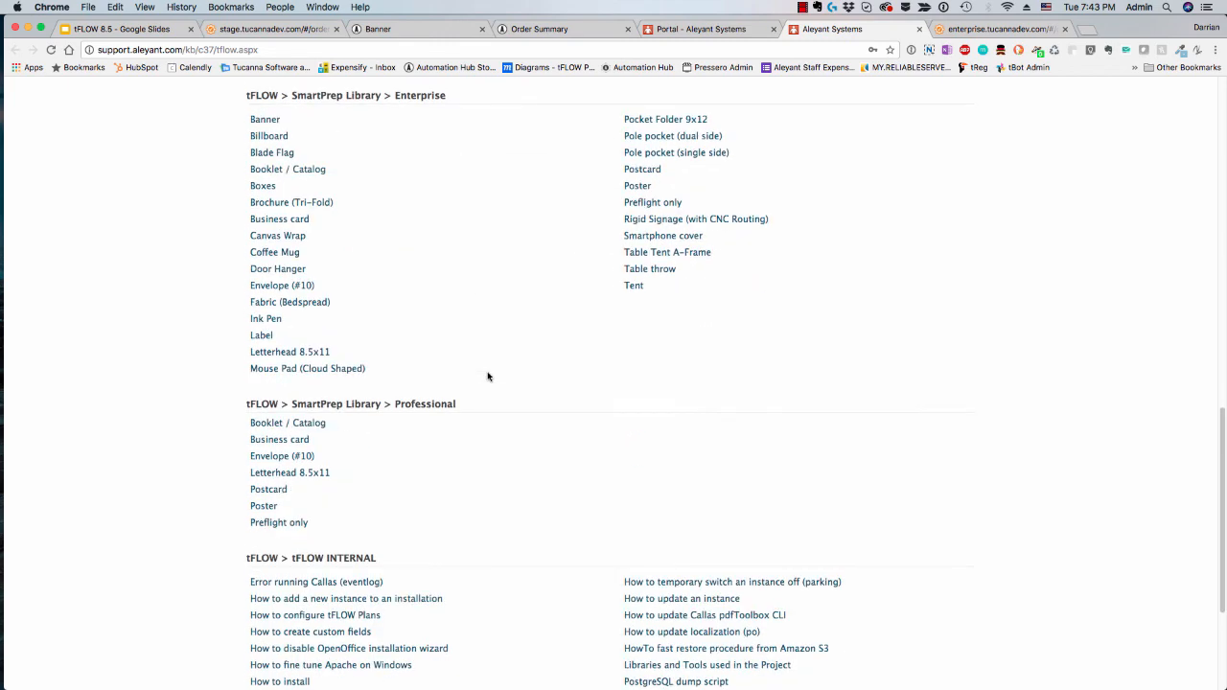
click(634, 287)
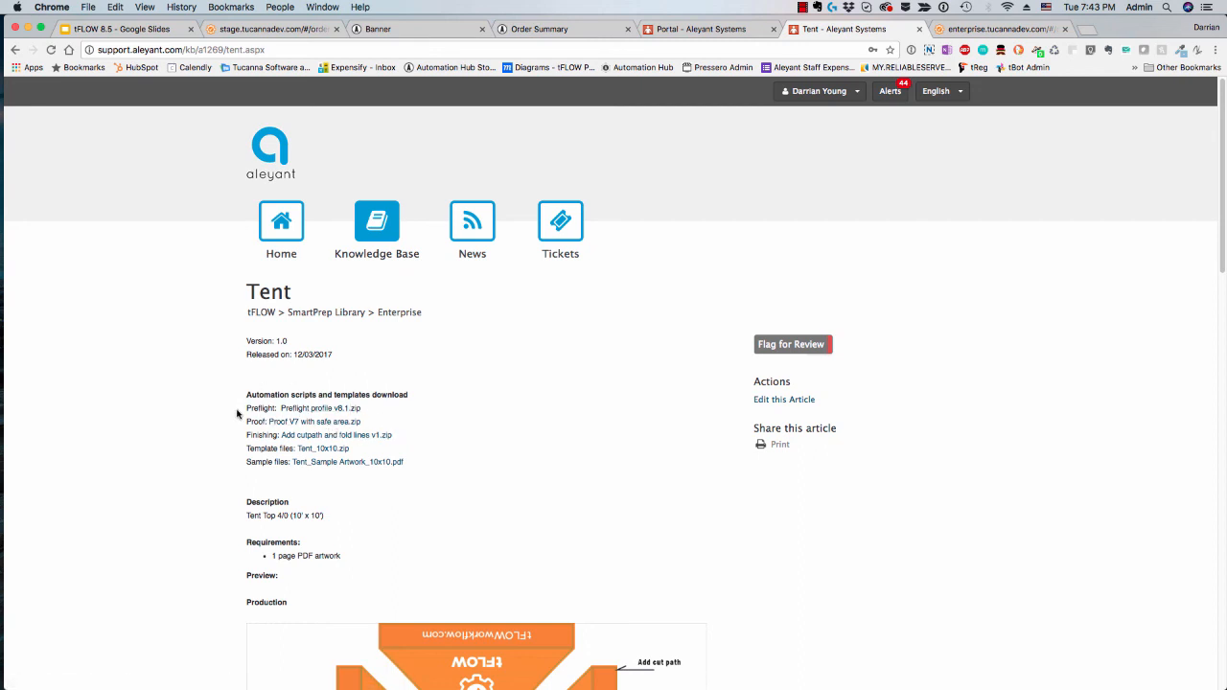
Step: Highlight the Preflight, Proof and Finishing downloads in the Tent article and examine its production preview
drag(403, 437, 245, 404)
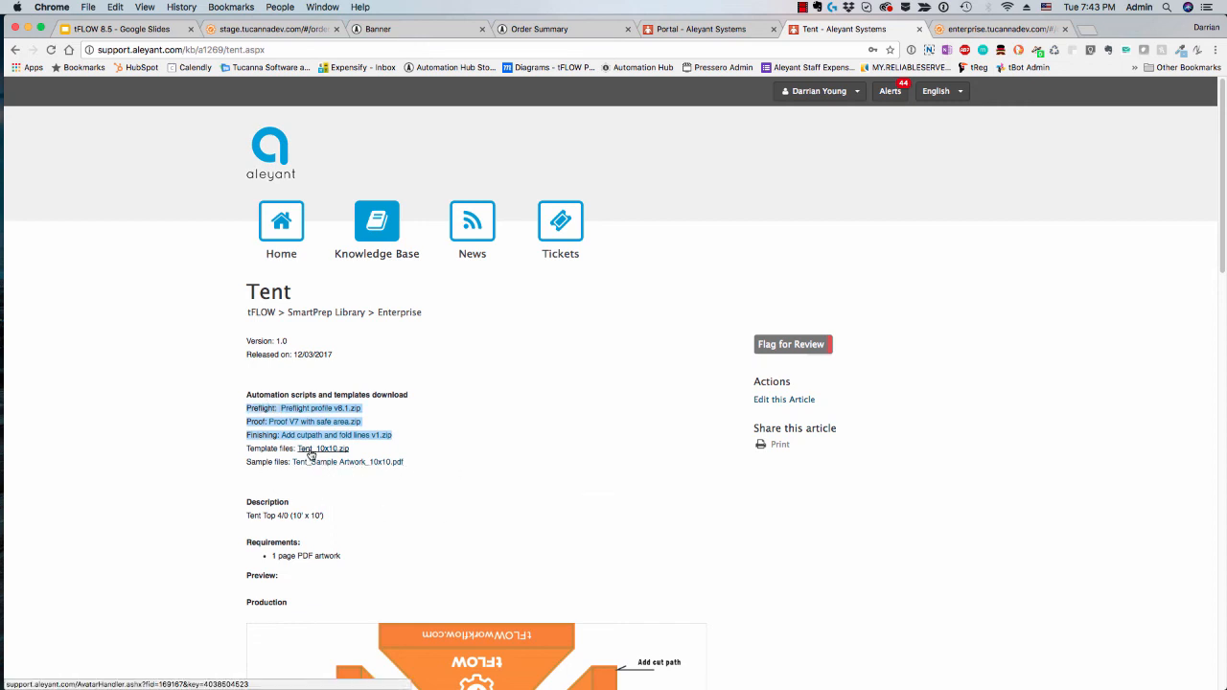
scroll(545, 496, down, 3)
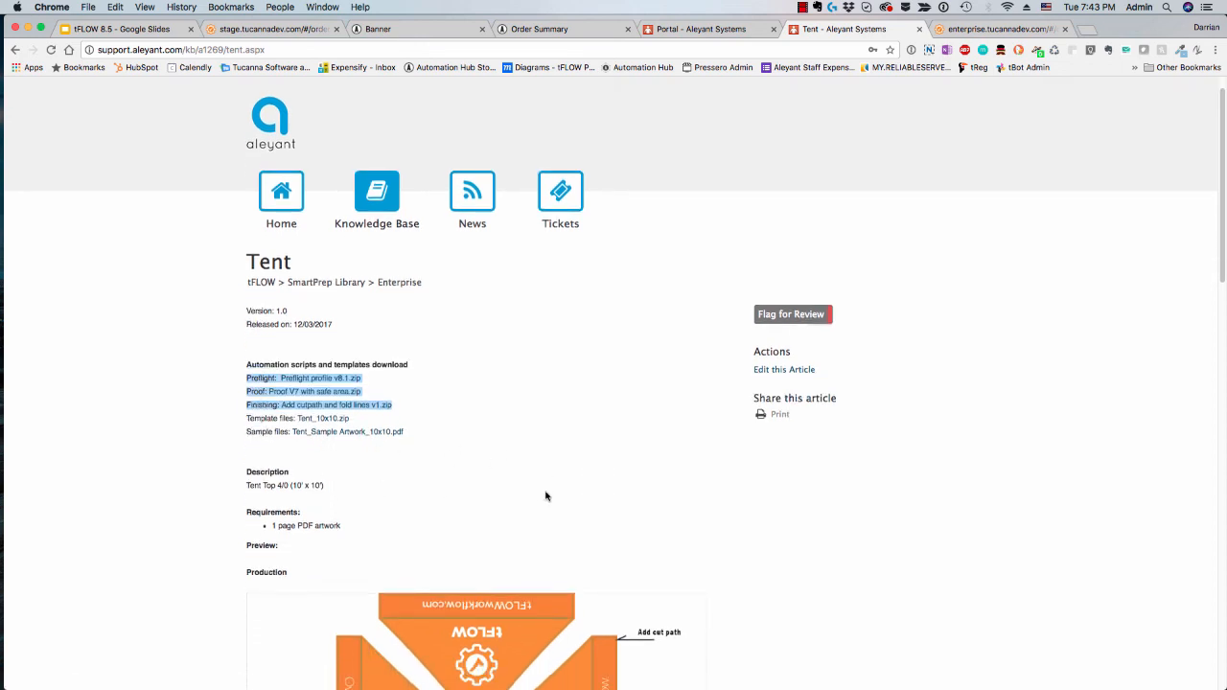
scroll(545, 495, down, 3)
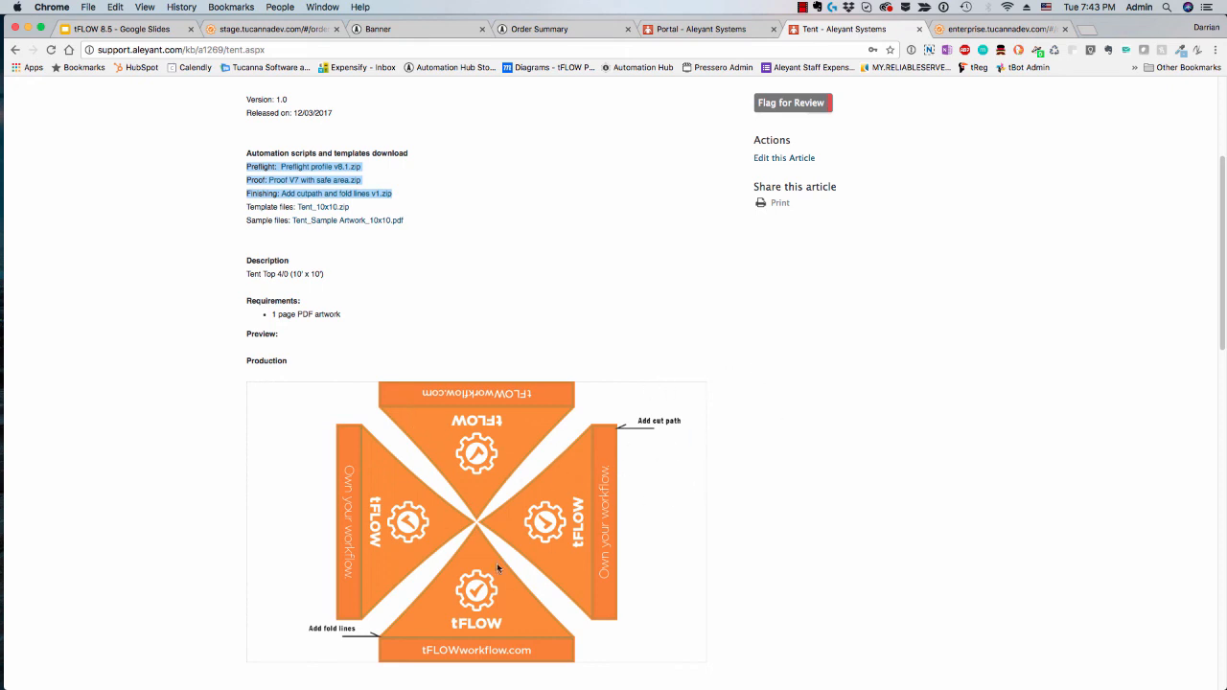
scroll(470, 525, down, 6)
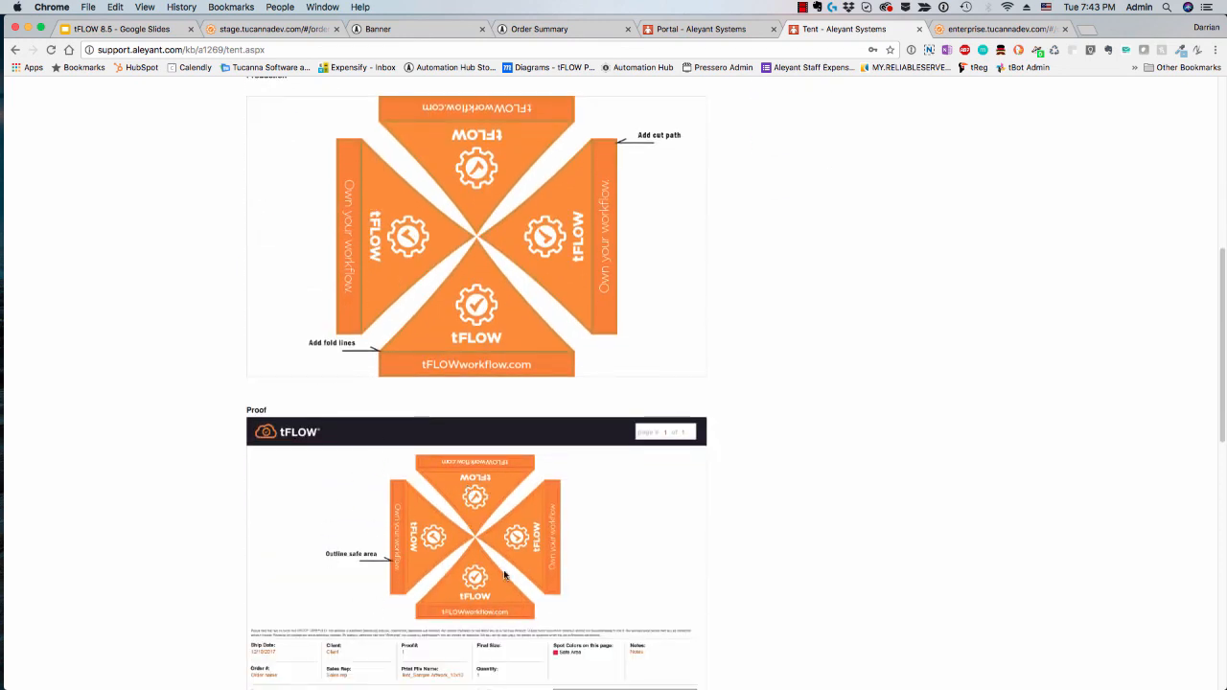
Step: Examine the Tent article's proof previews and highlight the size and proofing notes at its end
scroll(505, 576, down, 8)
scroll(505, 575, down, 1)
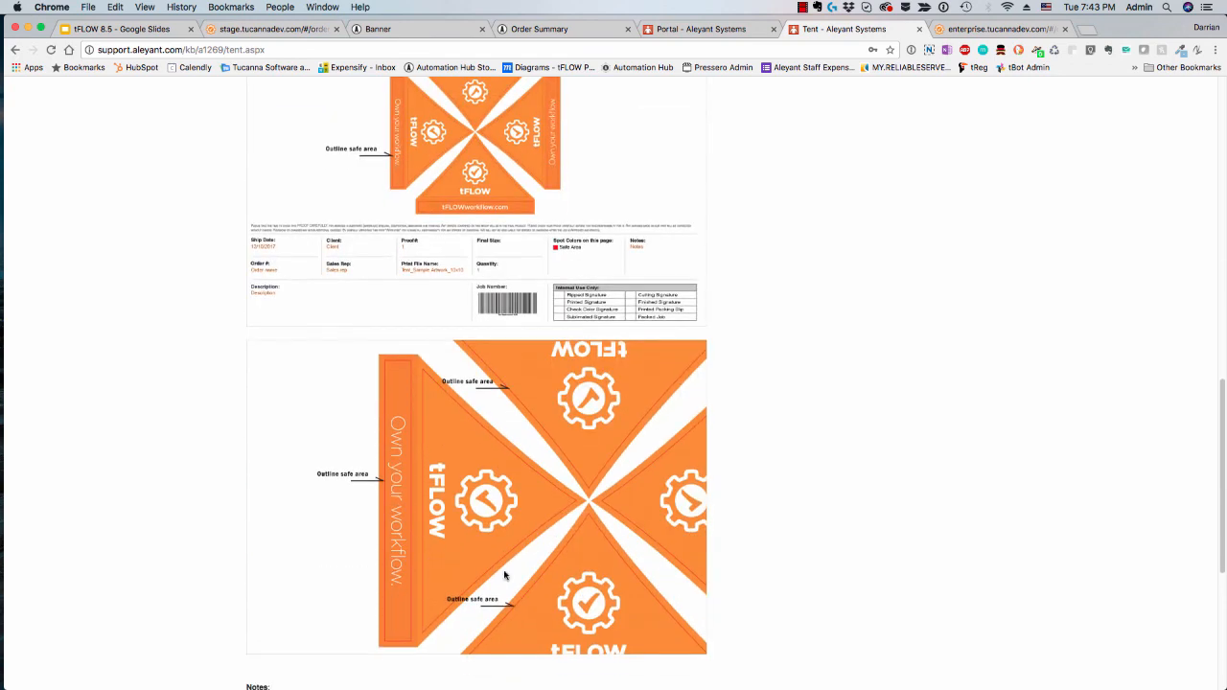
scroll(499, 558, down, 6)
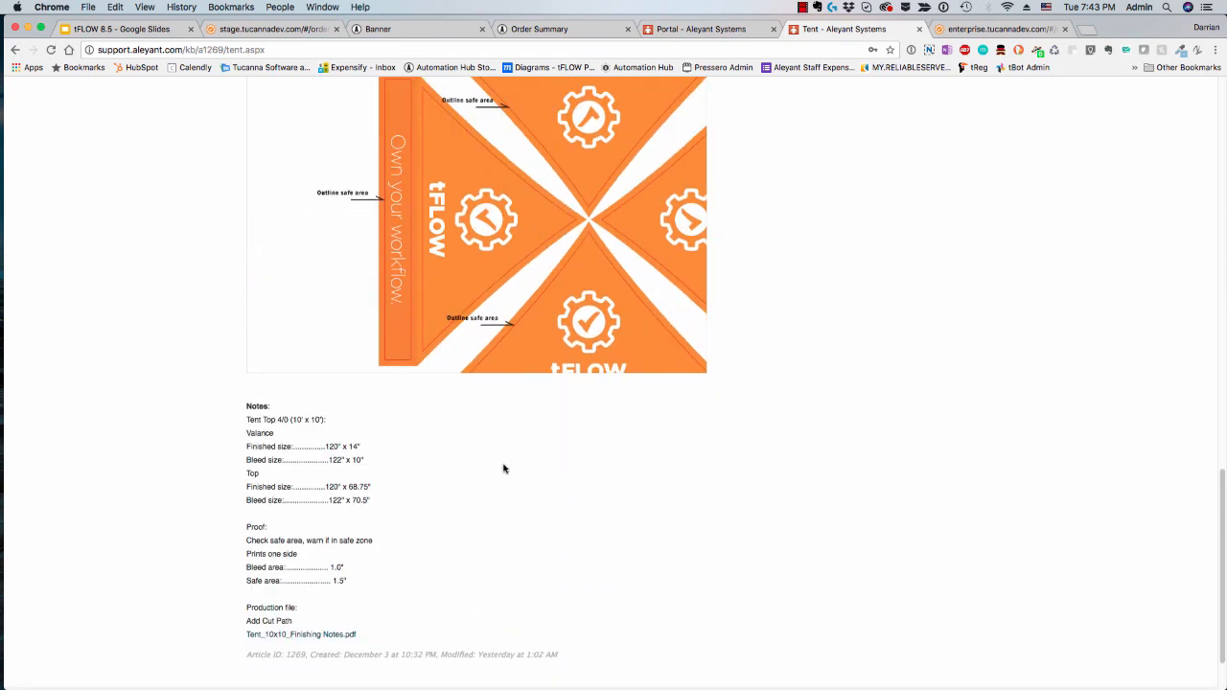
drag(245, 418, 434, 602)
click(694, 451)
scroll(694, 450, up, 15)
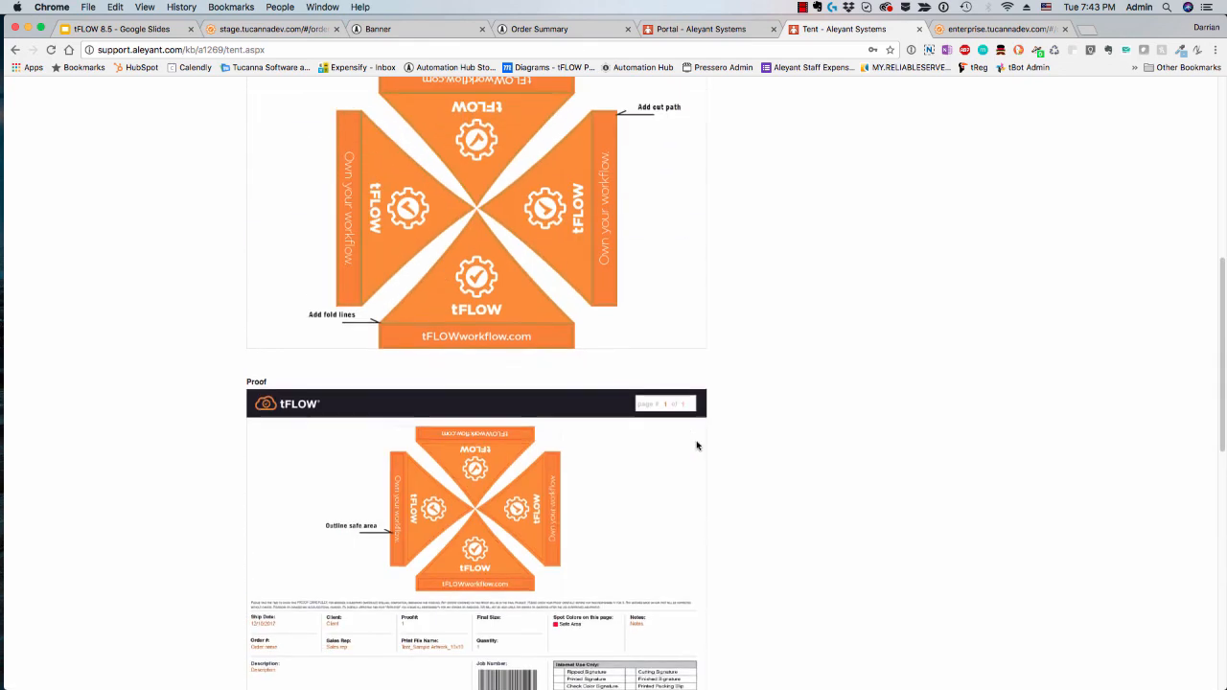
Step: Return to the tFLOW article list and open the Ink Pen article in the Enterprise SmartPrep Library
click(14, 50)
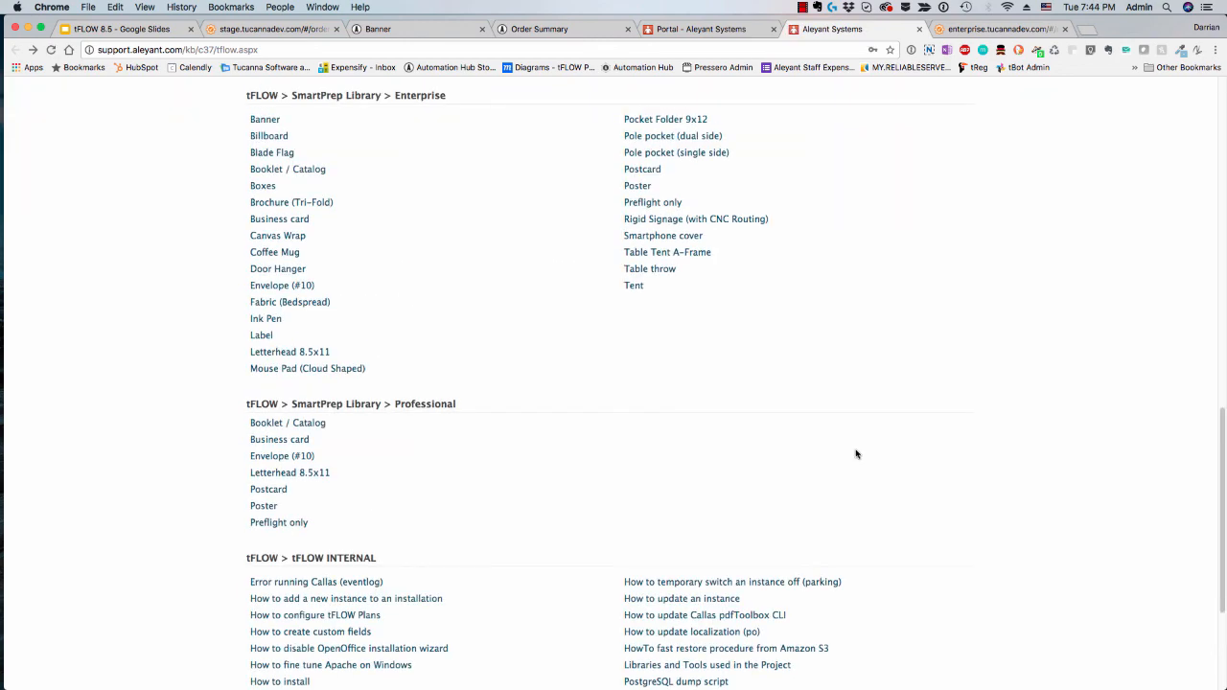
scroll(616, 457, down, 3)
scroll(615, 456, up, 1)
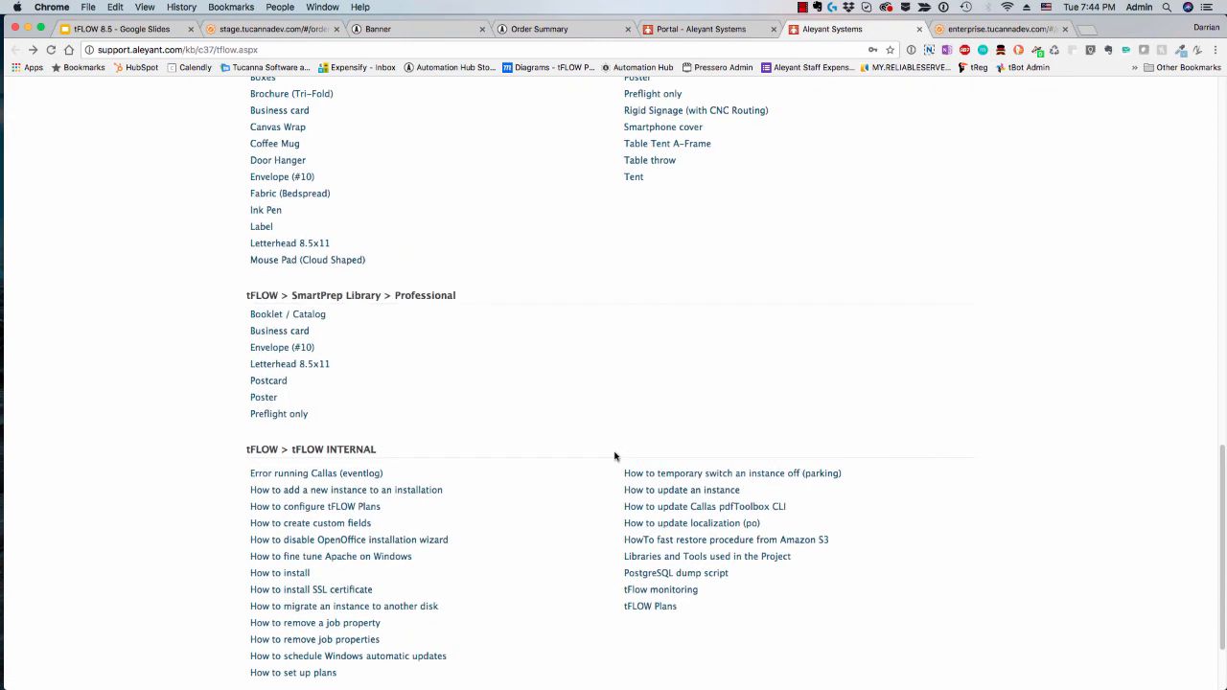
scroll(380, 289, up, 2)
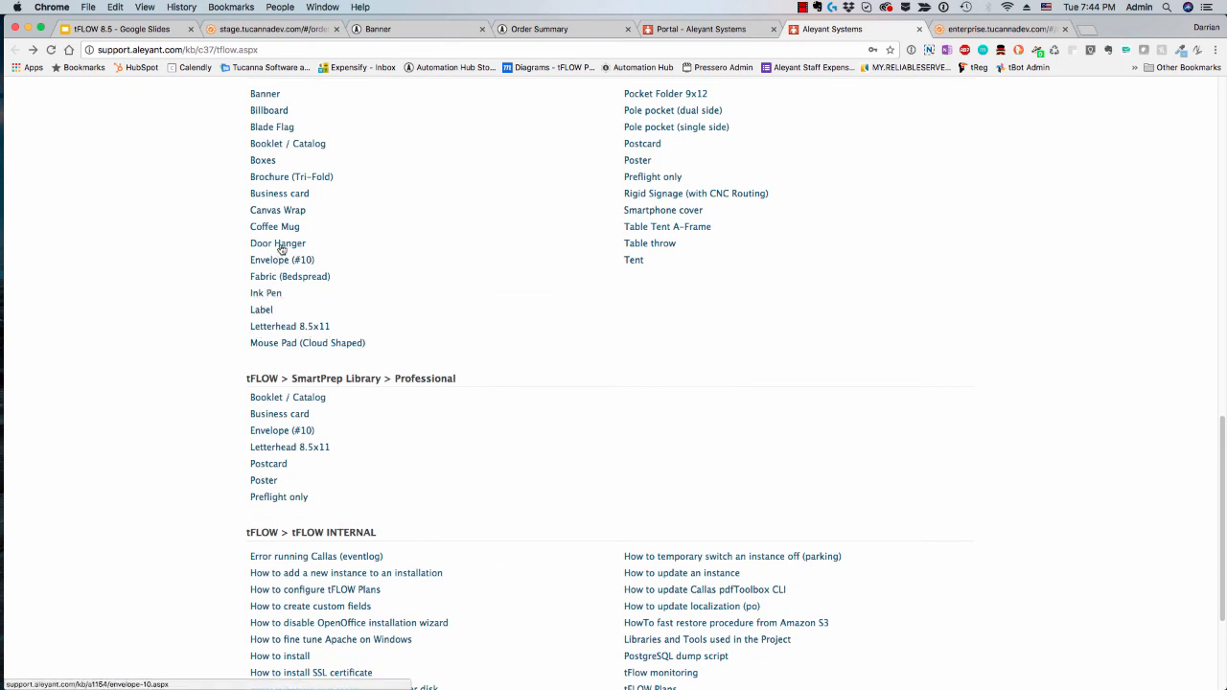
click(266, 293)
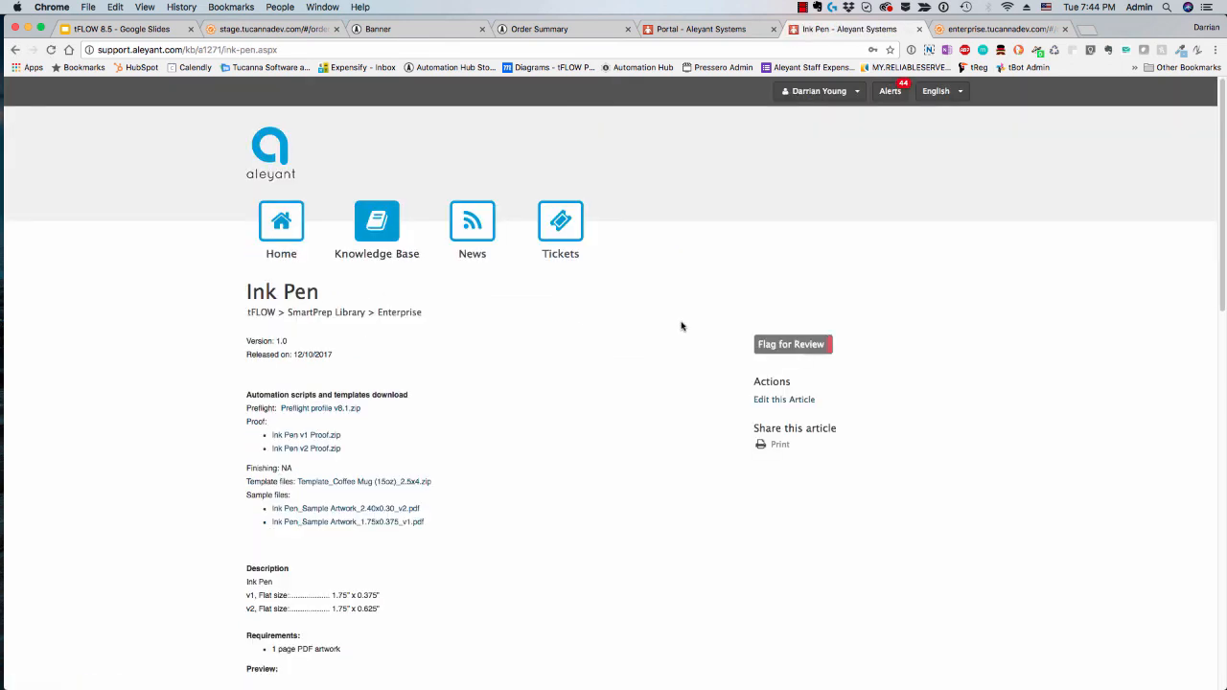
Step: Examine the Ink Pen article's two proof previews and return to the Enterprise SmartPrep Library list
scroll(623, 473, down, 6)
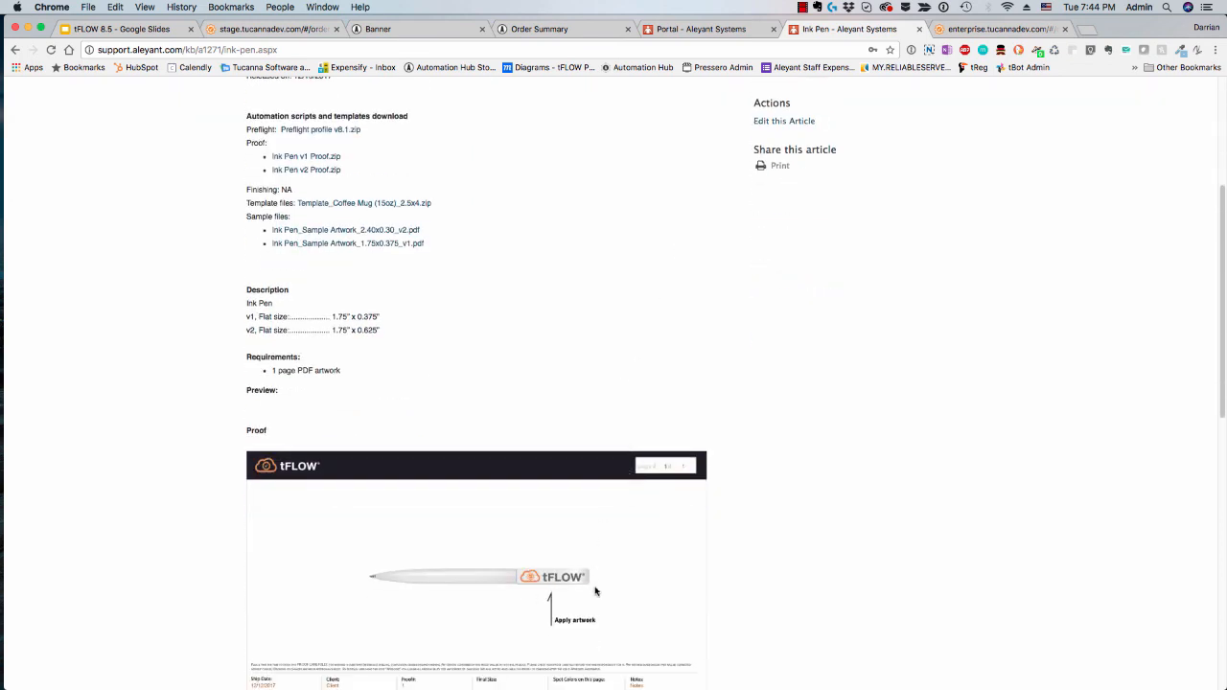
scroll(553, 575, down, 12)
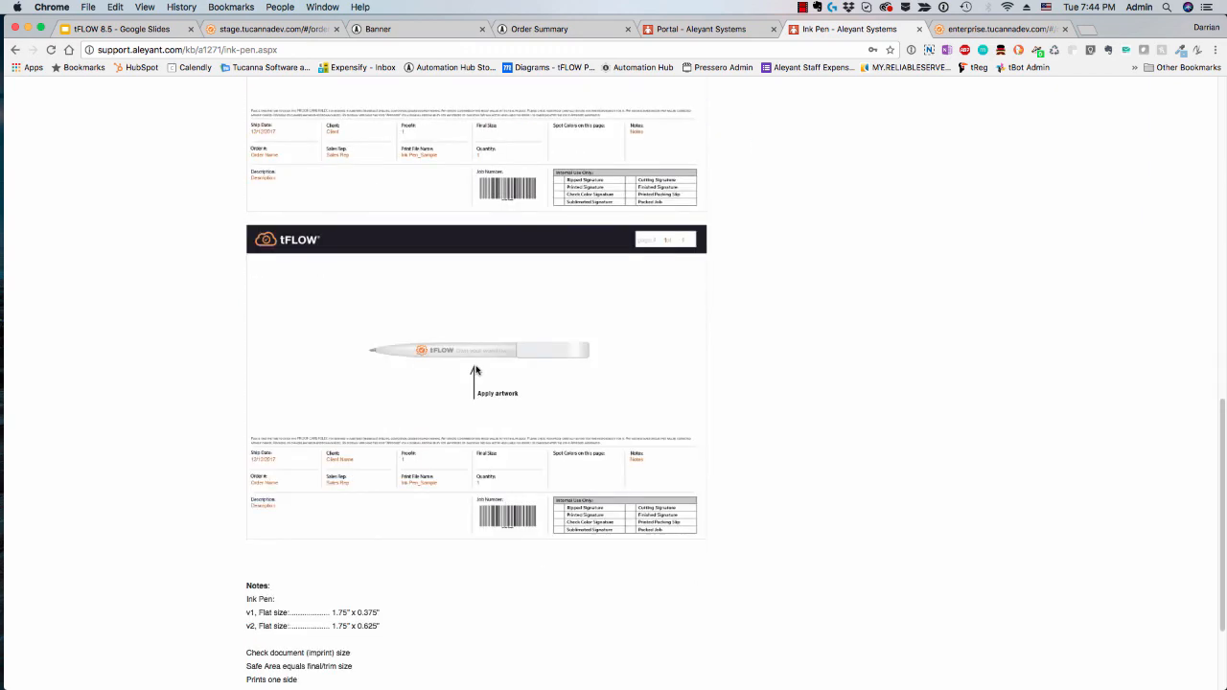
scroll(710, 396, up, 12)
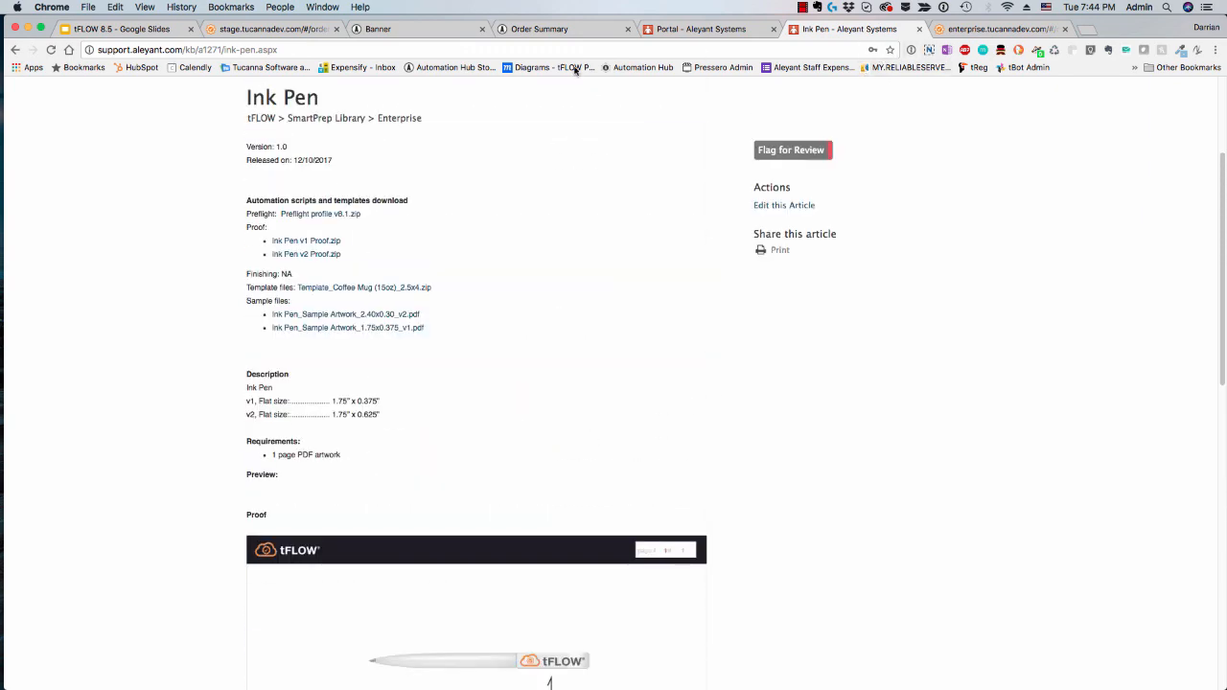
click(15, 49)
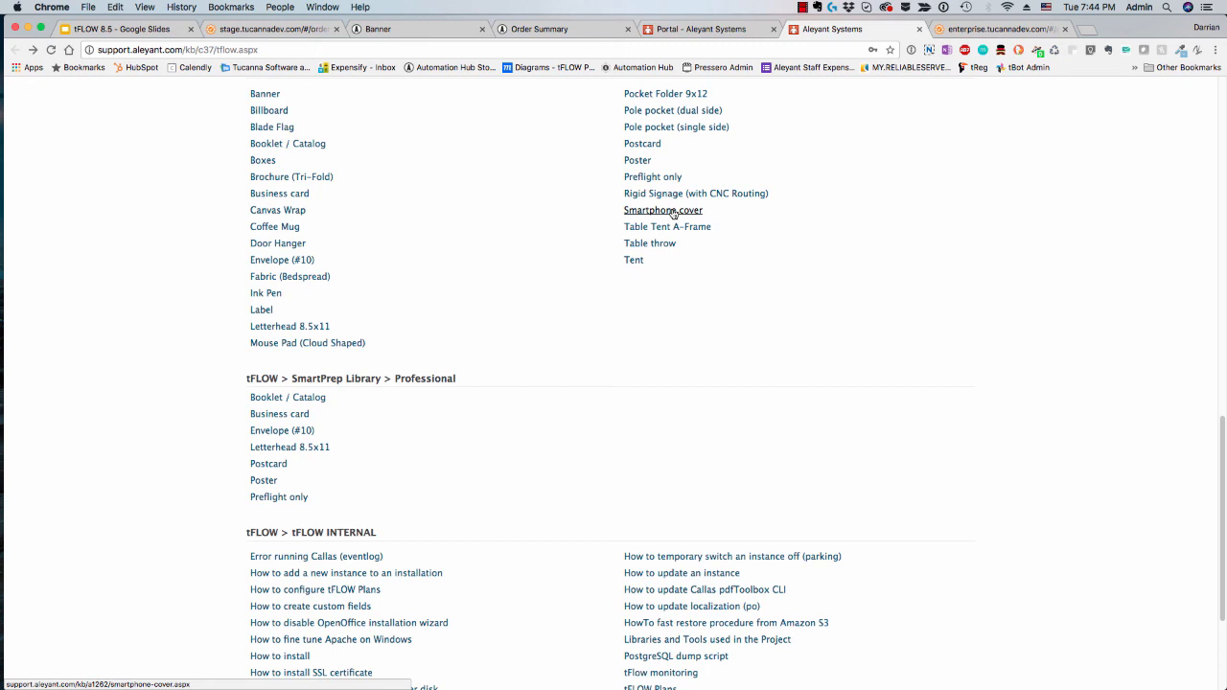
scroll(374, 254, up, 1)
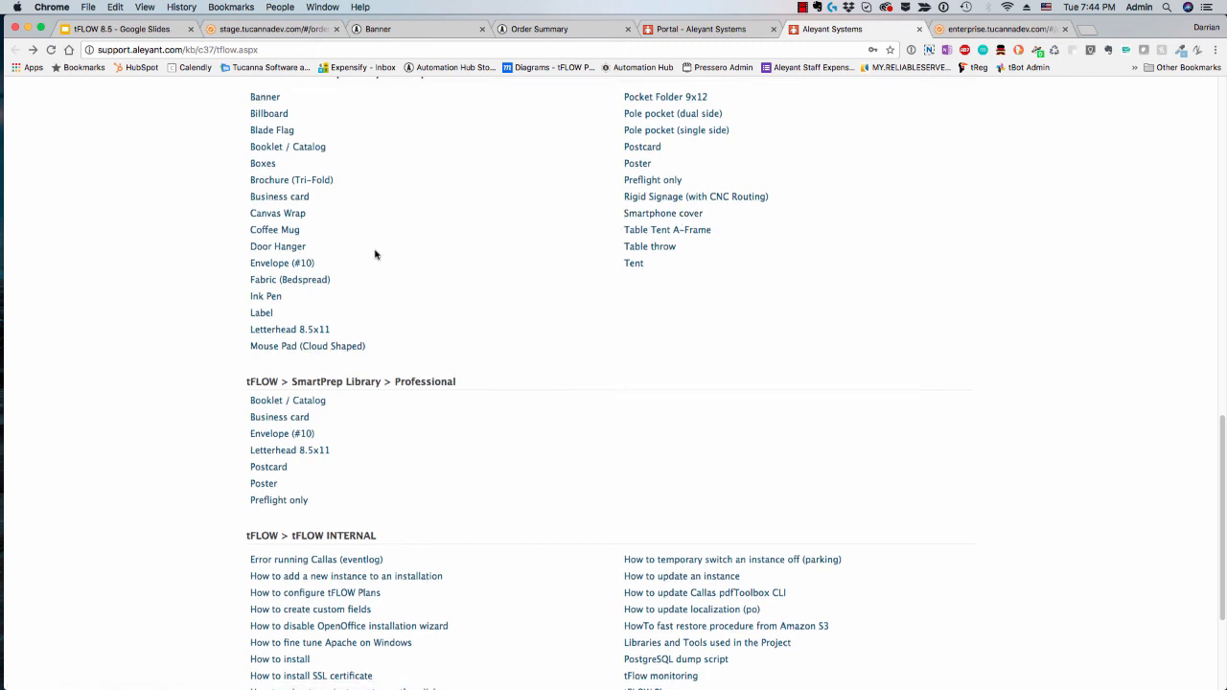
scroll(375, 253, up, 1)
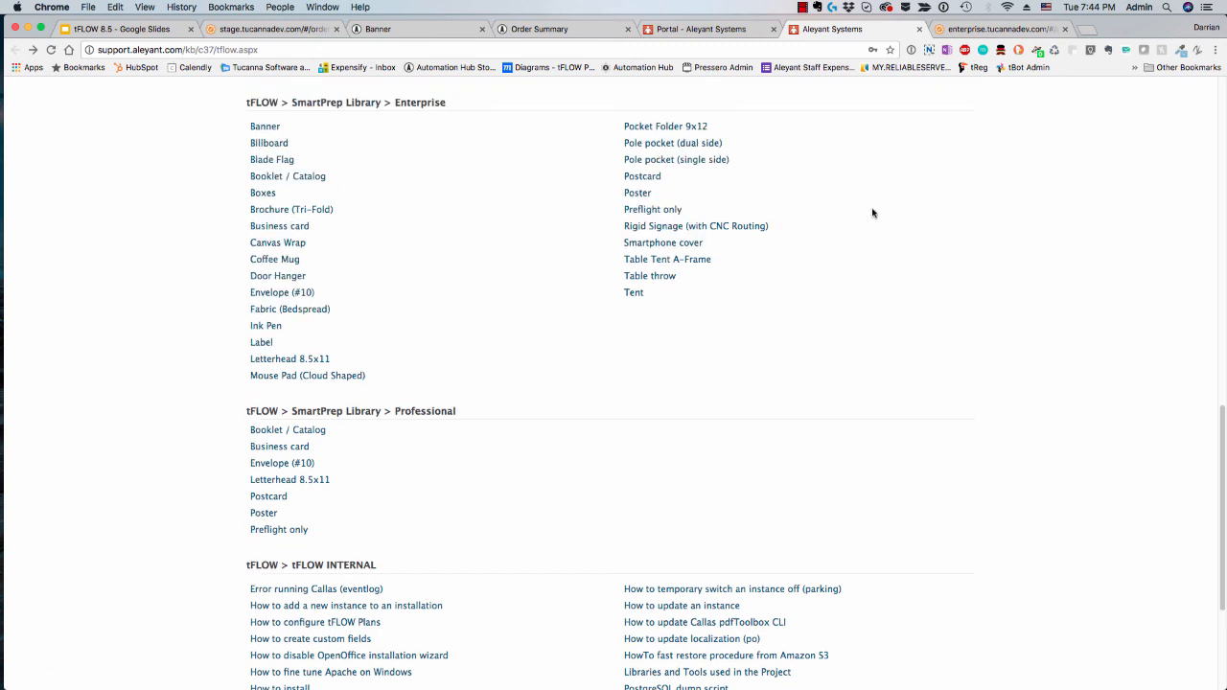
Step: Switch to the tFLOW 8.5 presentation in Google Slides and go to the end of its slide list
click(112, 32)
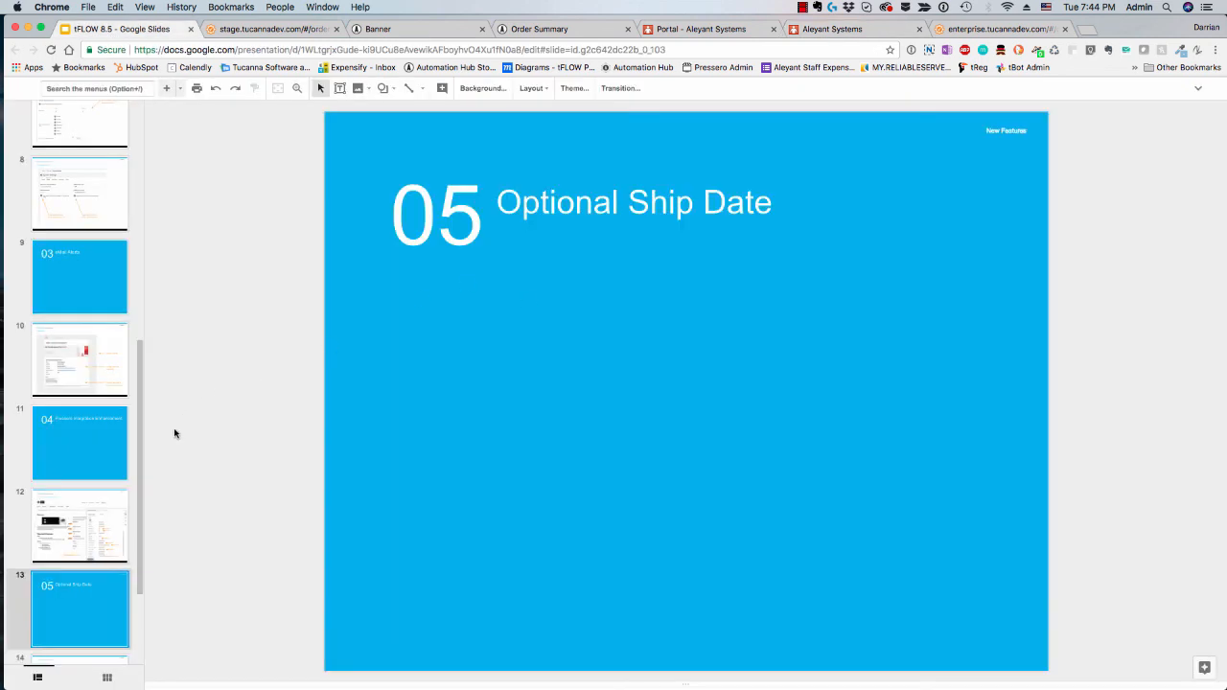
scroll(111, 551, down, 3)
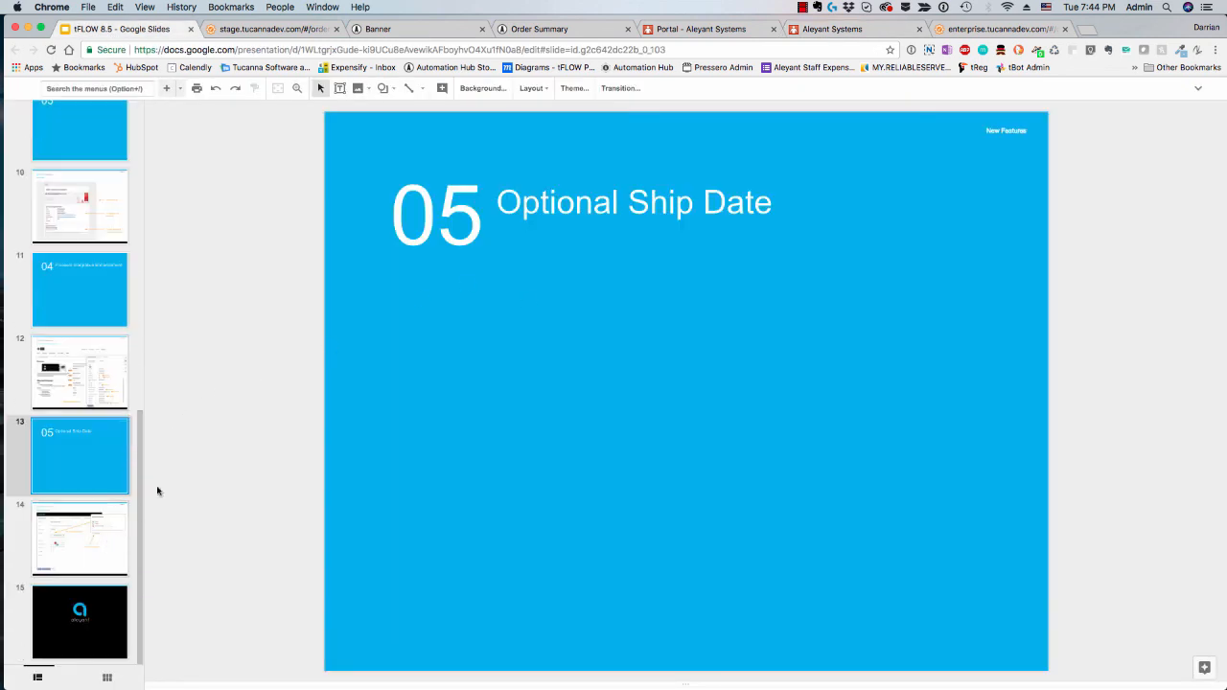